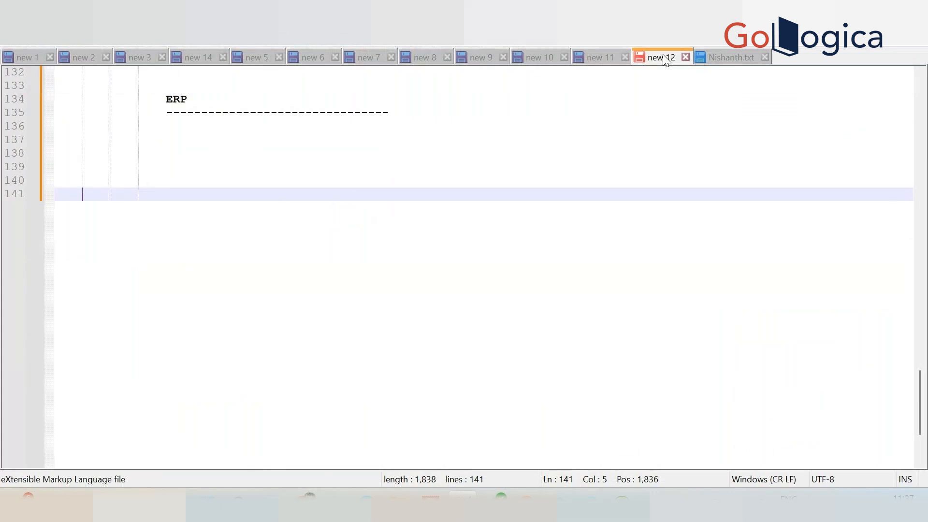
Add an "ATP" heading on the last line of the notes, followed by blank lines.
text(ATP)
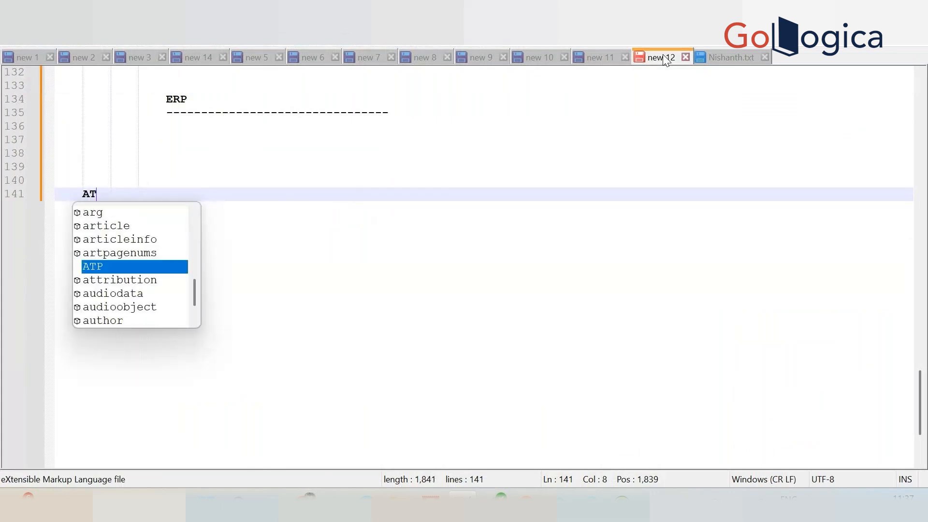
key(Return)
key(Return)
key(Return)
Write the note "rest to atp insert or merge" under the ATP heading, with a "\" line and blank lines below.
text(rest tp)
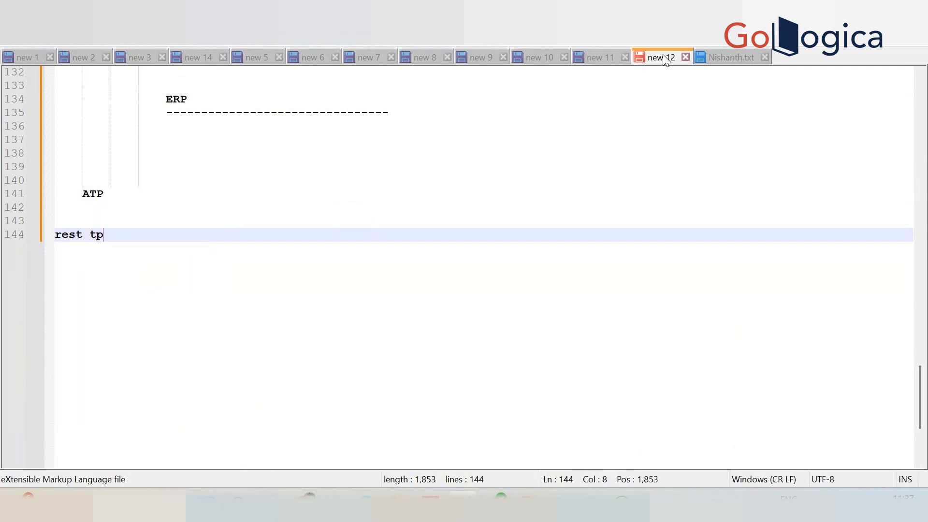
key(BackSpace)
text(o ftp)
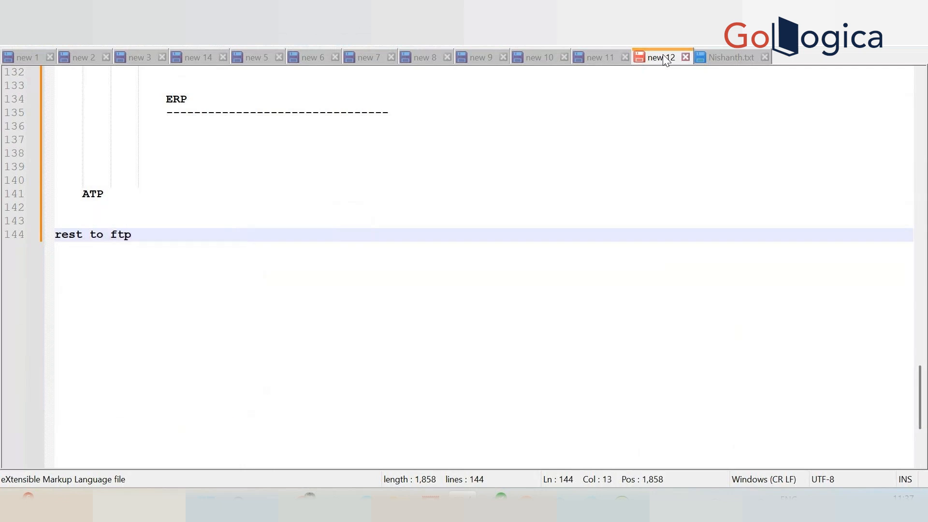
key(BackSpace)
key(BackSpace)
key(BackSpace)
key(BackSpace)
text(a)
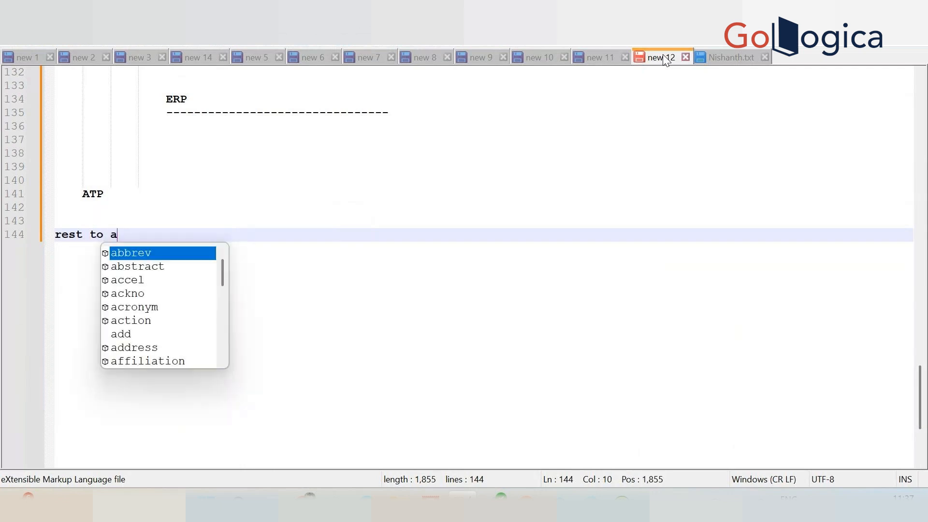
text(tp inser)
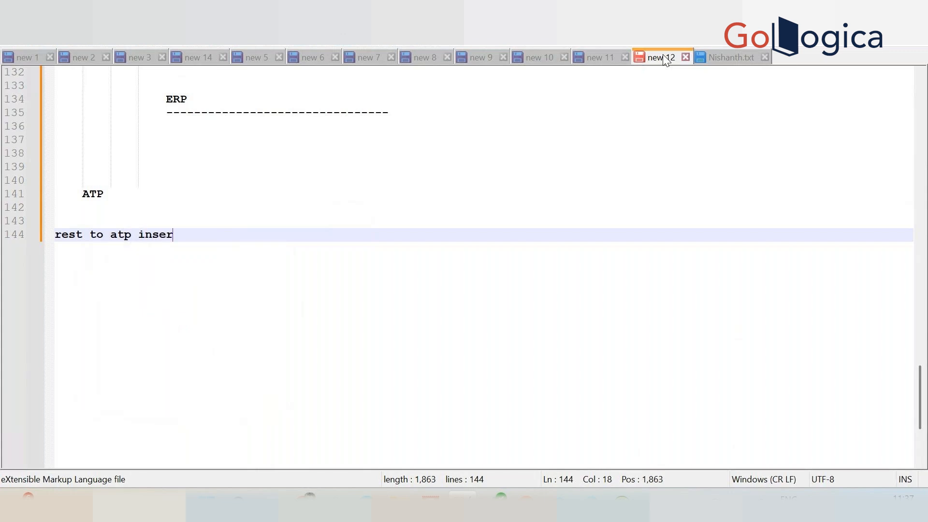
text(t or merger)
key(BackSpace)
key(Return)
text(\)
key(Return)
key(Return)
key(Return)
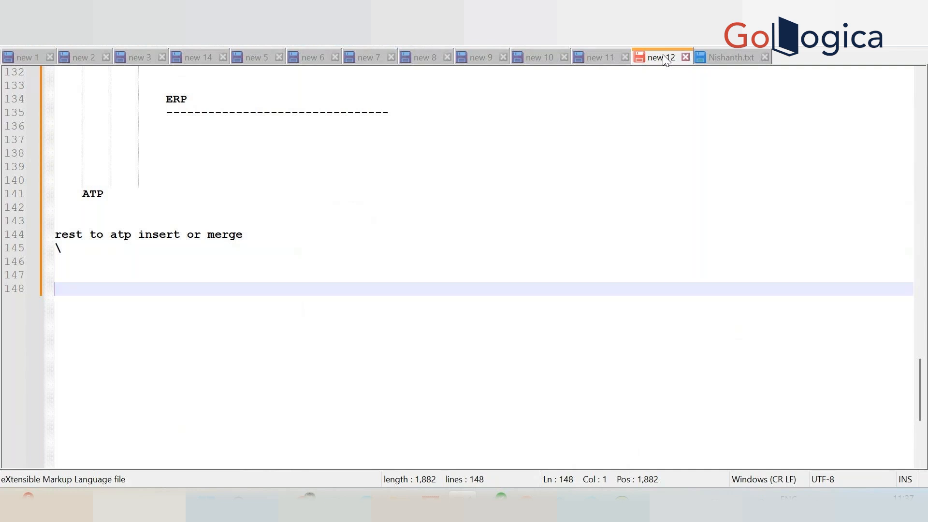
Write the second ATP scenario note as "atp pooling and create to ftp write".
text(atp )
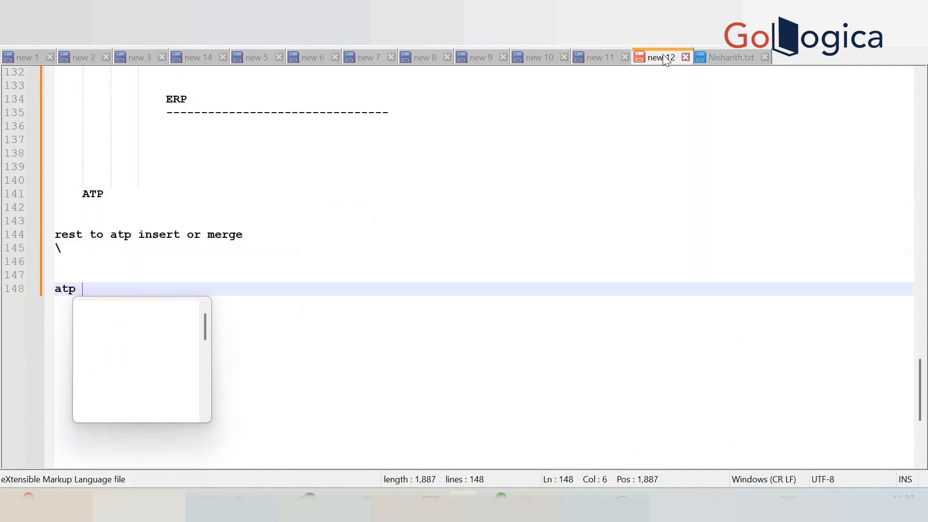
text(poll)
key(BackSpace)
key(BackSpace)
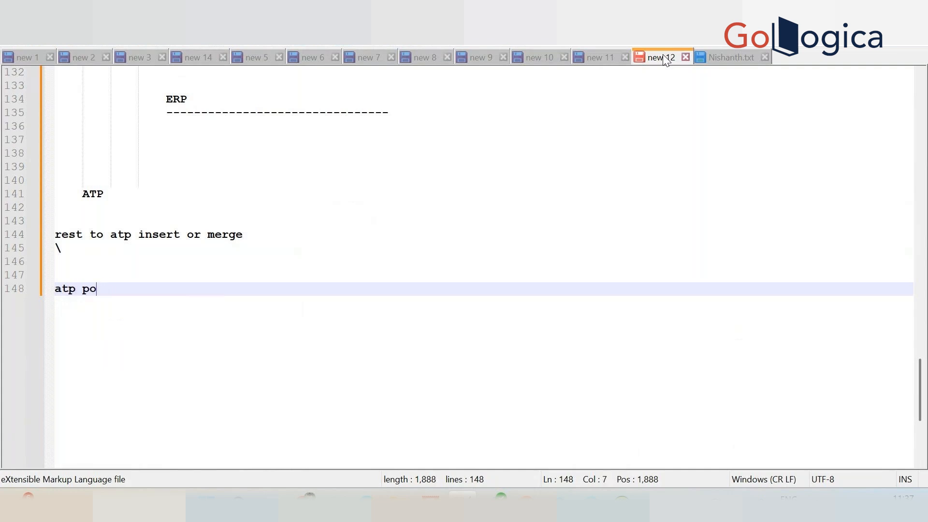
text(oling    )
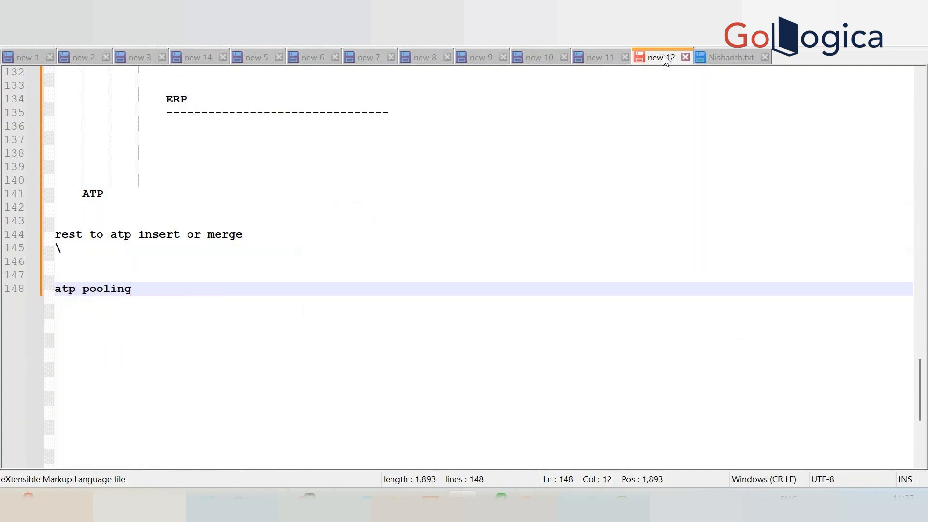
text(and insert)
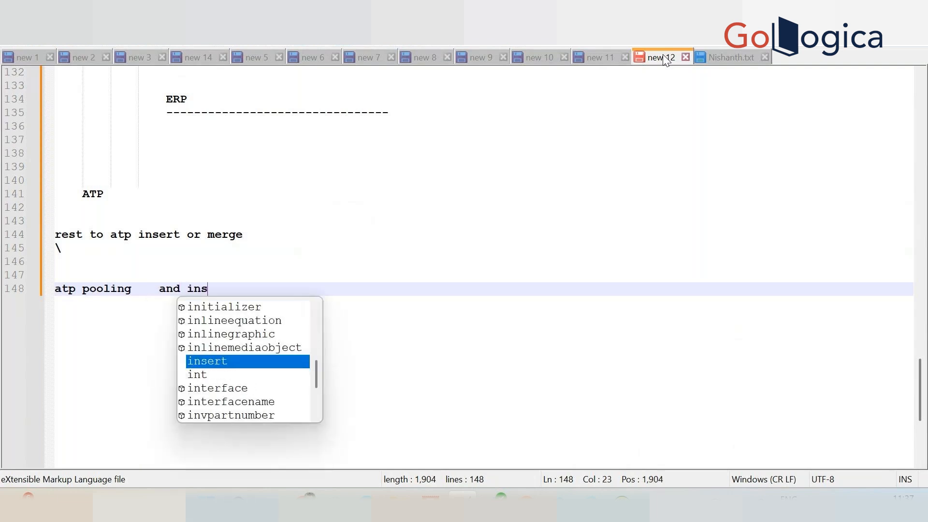
key(BackSpace)
key(BackSpace)
key(BackSpace)
key(BackSpace)
key(BackSpace)
key(BackSpace)
key(BackSpace)
key(BackSpace)
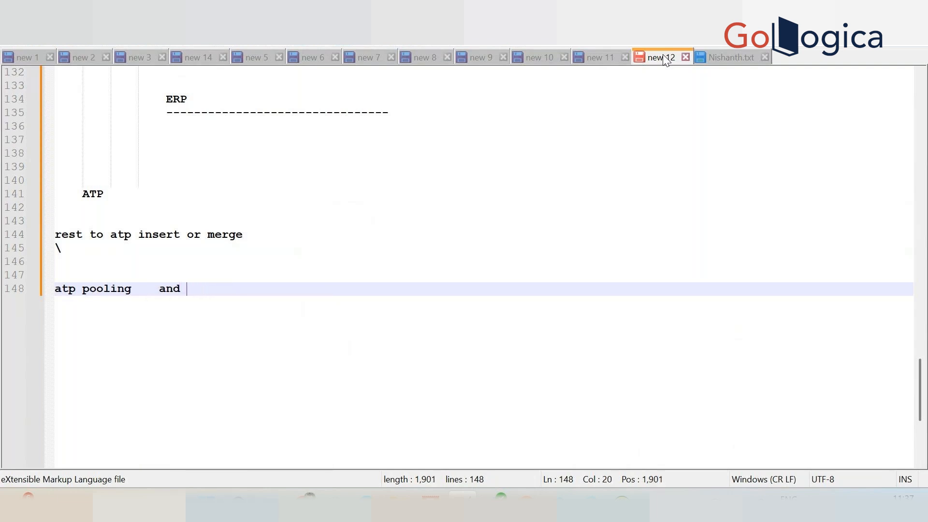
text(create to ftp write)
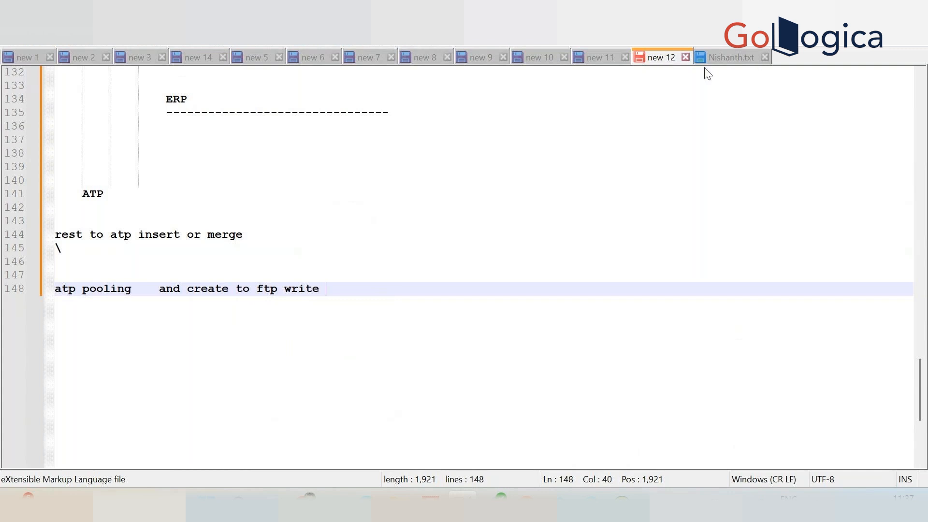
Switch to the Oracle Integration window in Chrome and open the list of integrations.
mouse_move(431, 502)
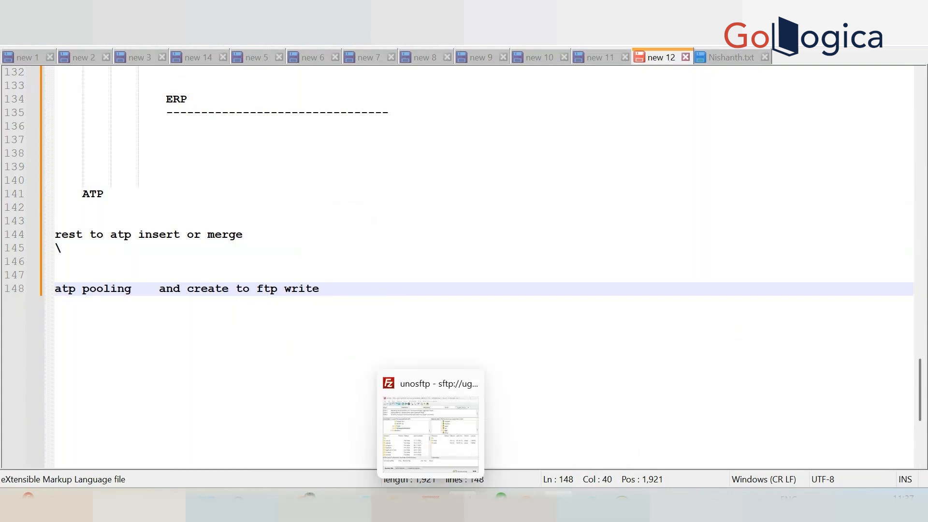
mouse_move(367, 502)
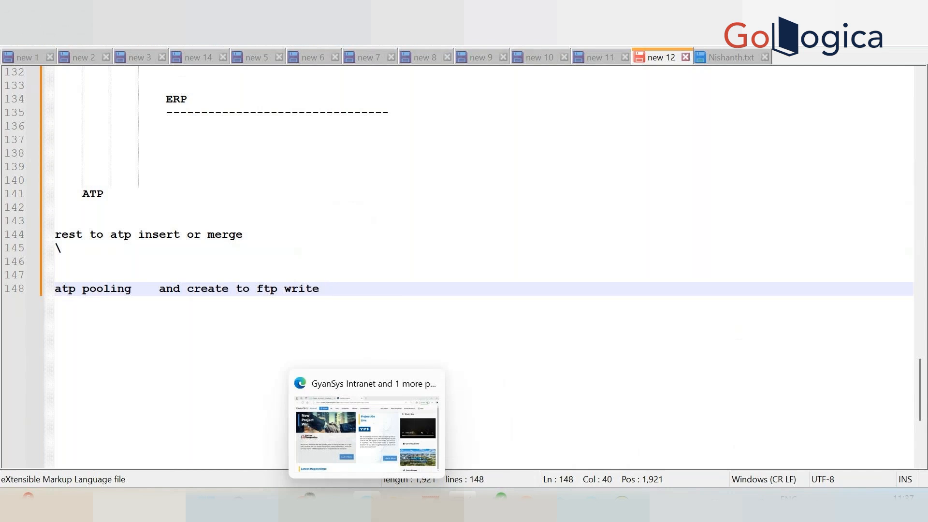
mouse_move(309, 502)
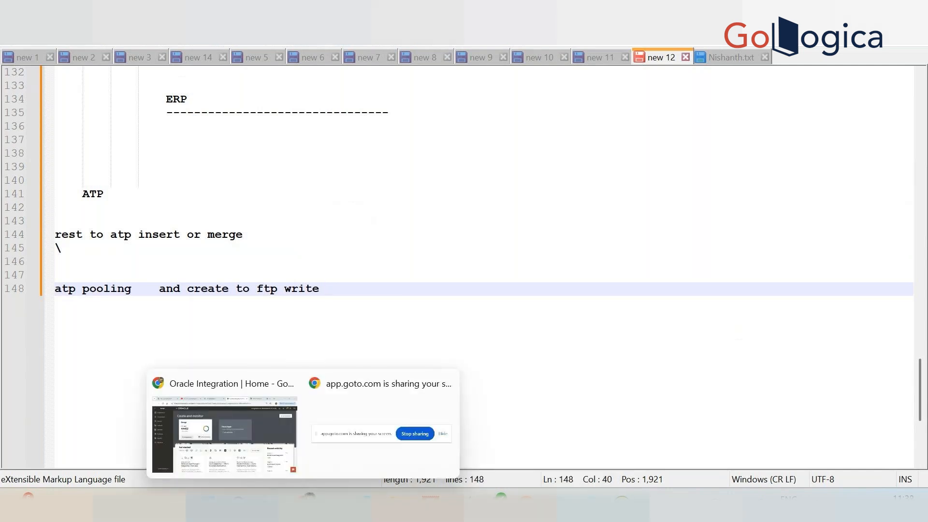
click(268, 447)
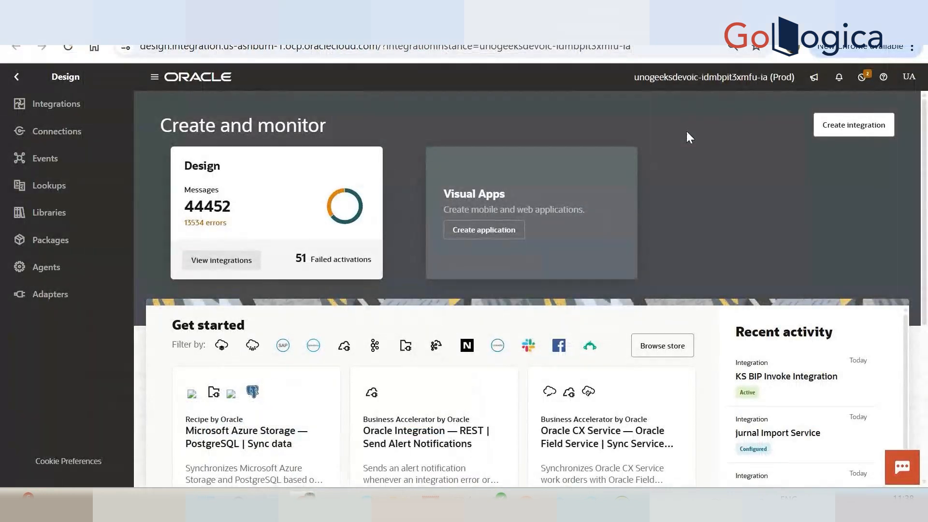
click(56, 104)
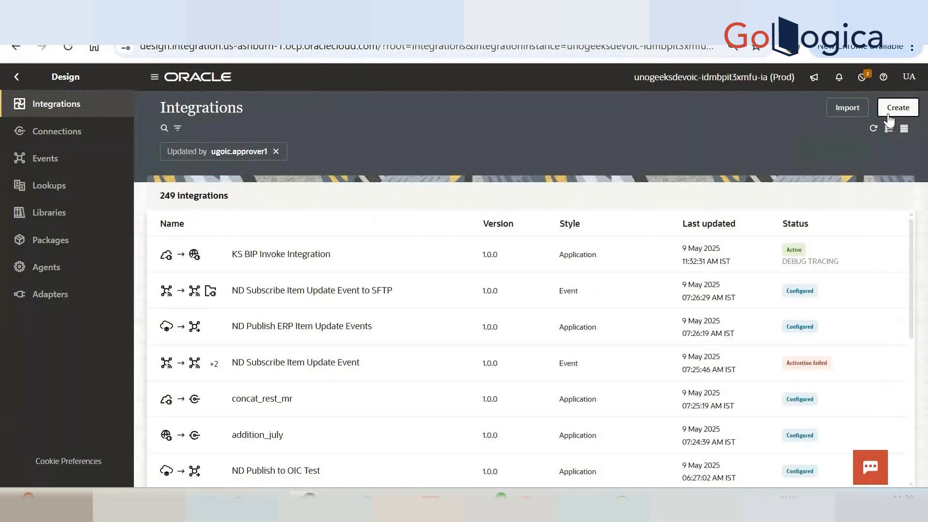
Create a new application integration named atpdb2ftpwrite.
click(889, 116)
click(748, 206)
click(748, 199)
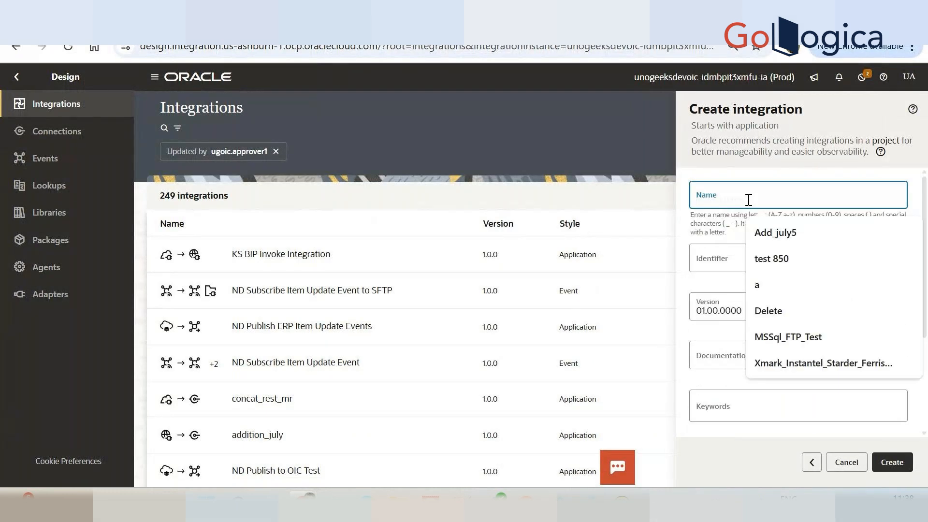
text(atpdb2)
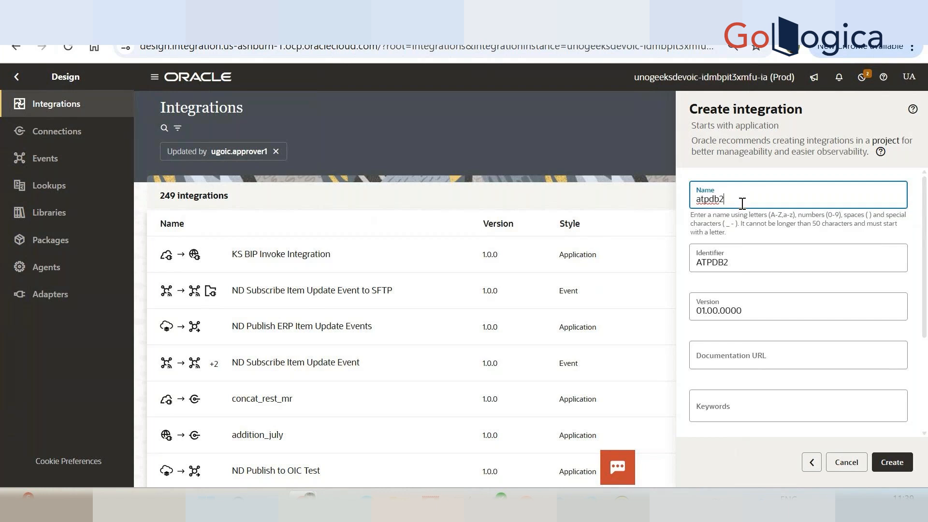
text(ftpwrite)
click(900, 463)
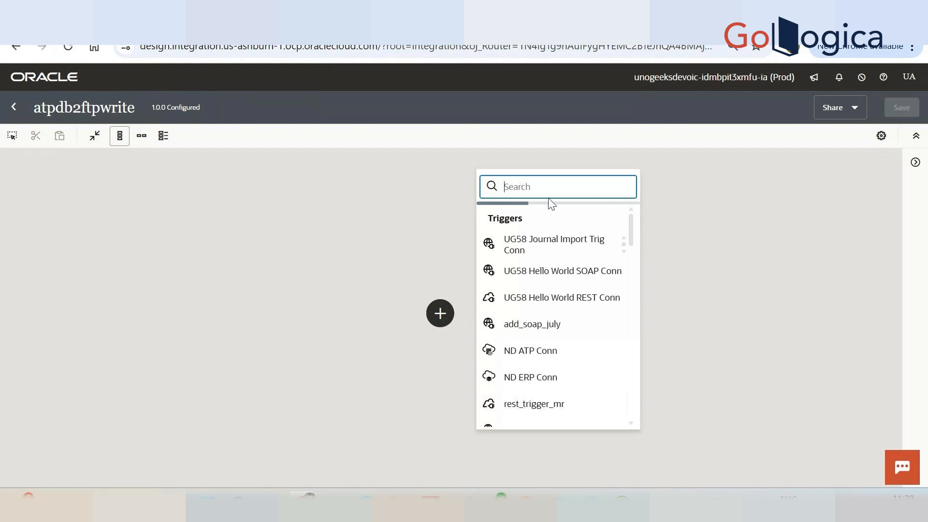
Search the triggers for "atp" and add the third matching ATP connection as the integration's trigger.
text(atp)
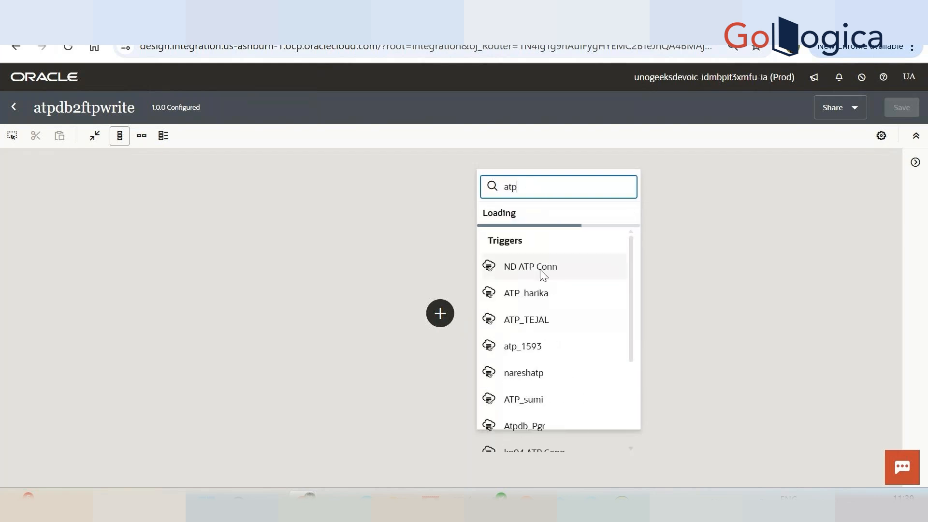
click(541, 320)
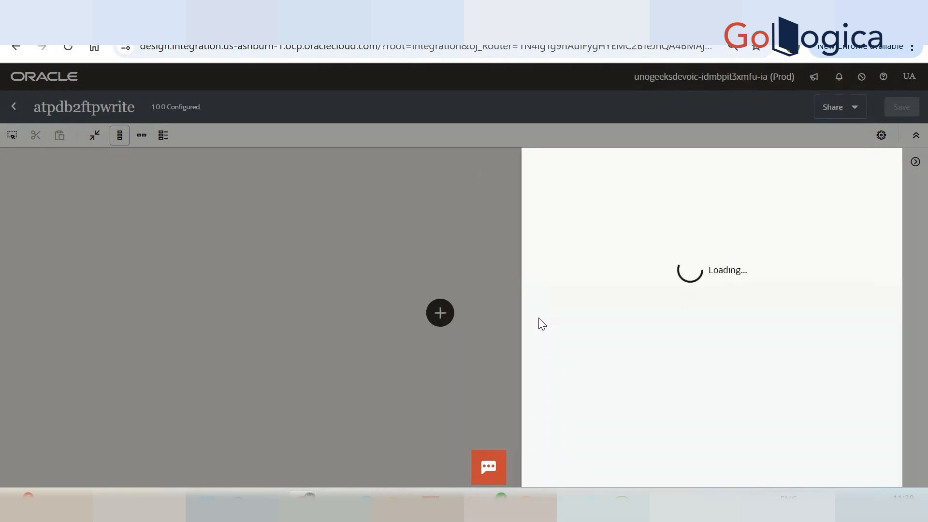
Name the ATP trigger endpoint "pooling" and continue to the polling configuration.
click(595, 226)
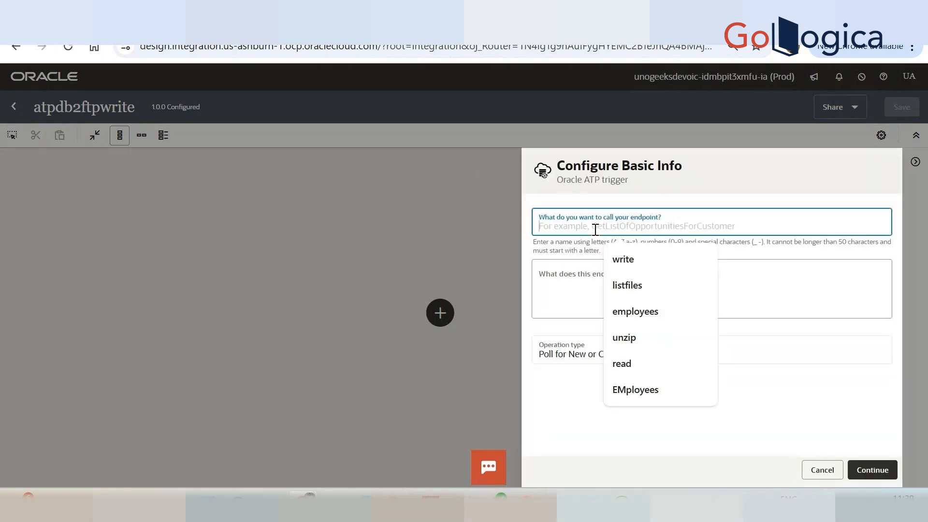
text(pooli)
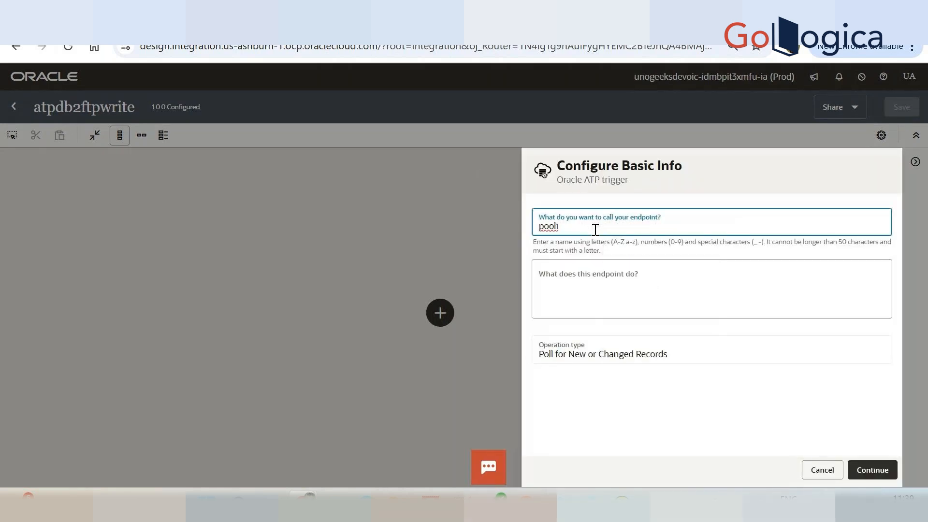
text(ng)
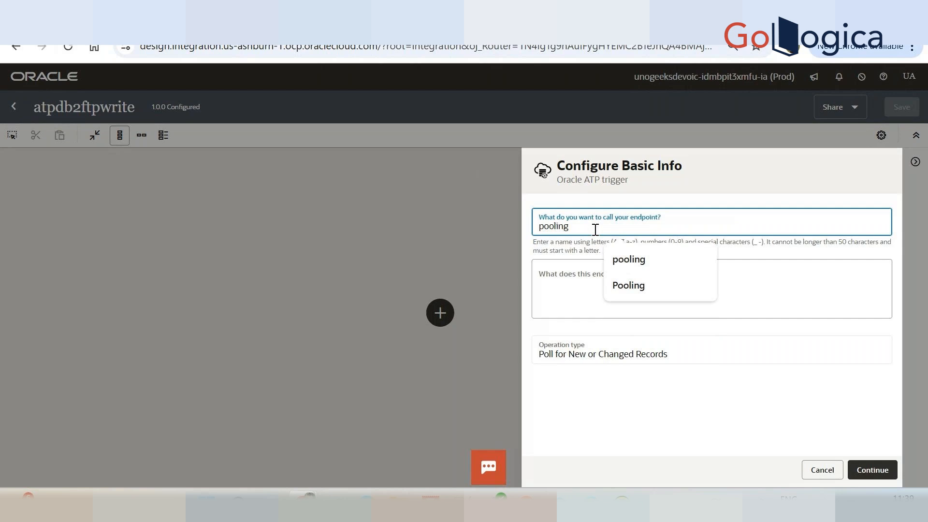
click(675, 419)
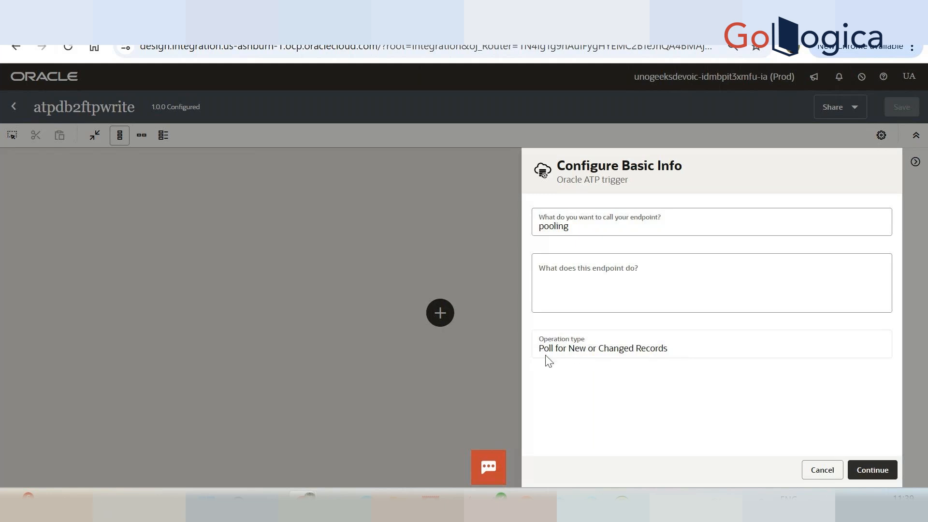
click(873, 469)
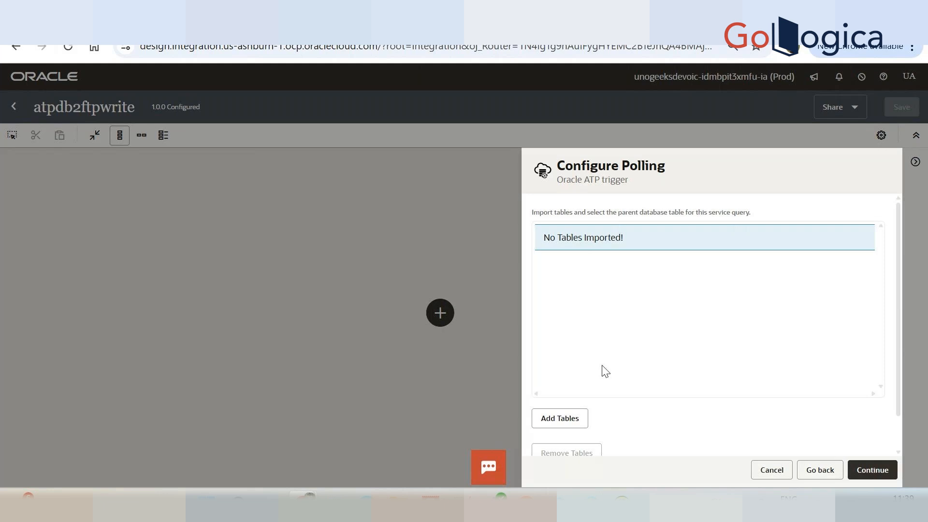
Try to add database tables to the ATP trigger's polling configuration.
click(575, 416)
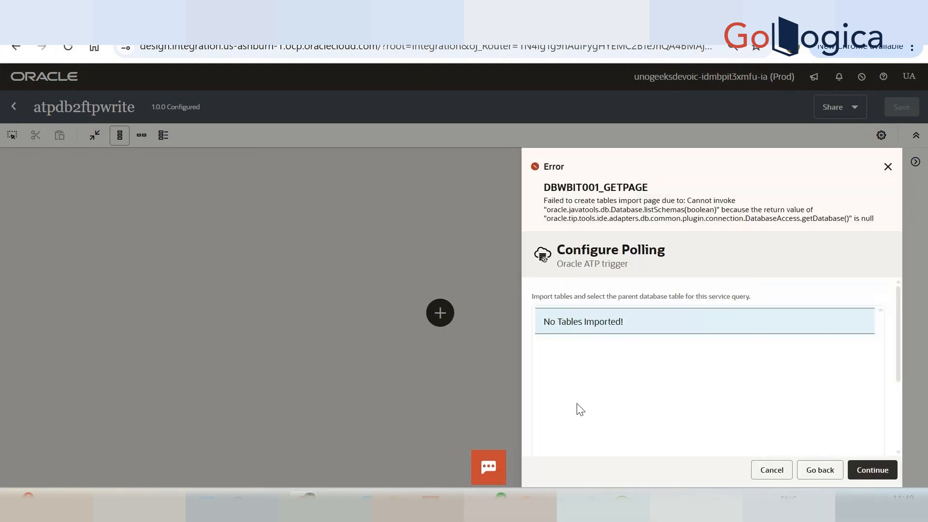
scroll(628, 358, down, 3)
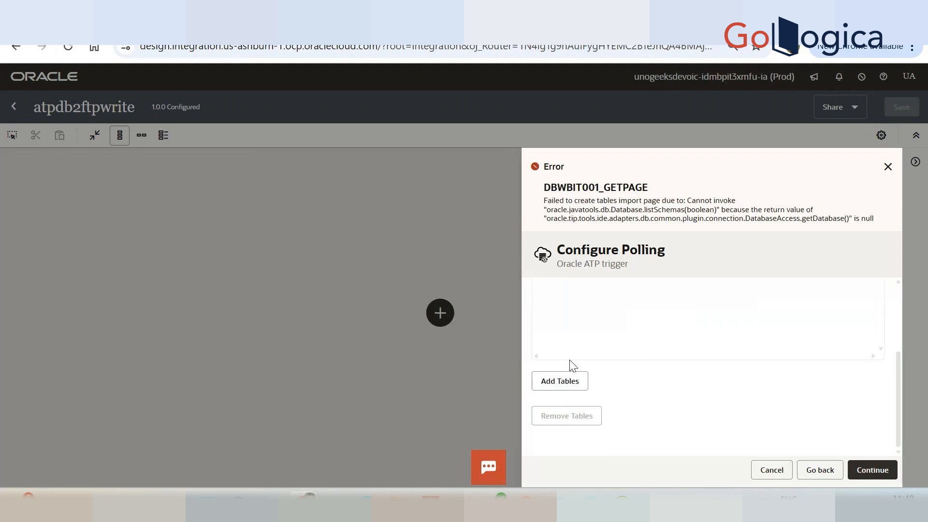
click(561, 380)
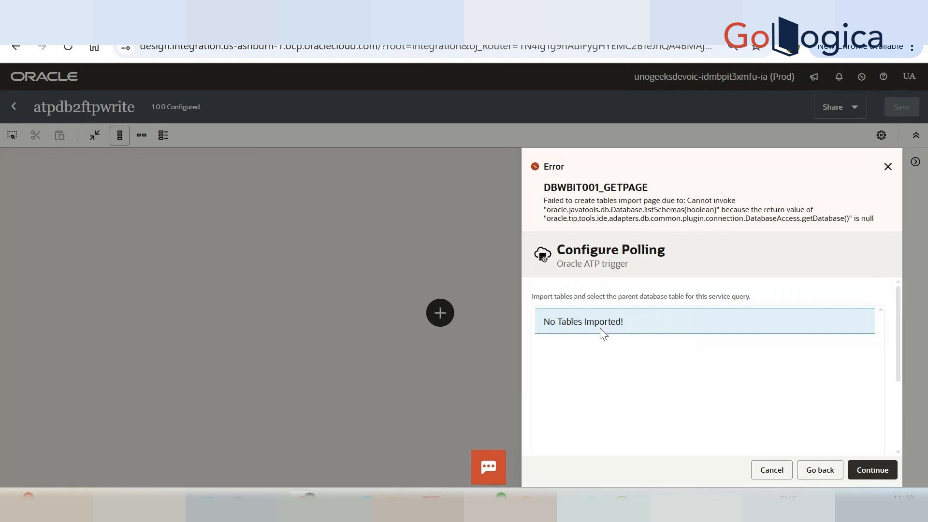
scroll(559, 330, left, 5)
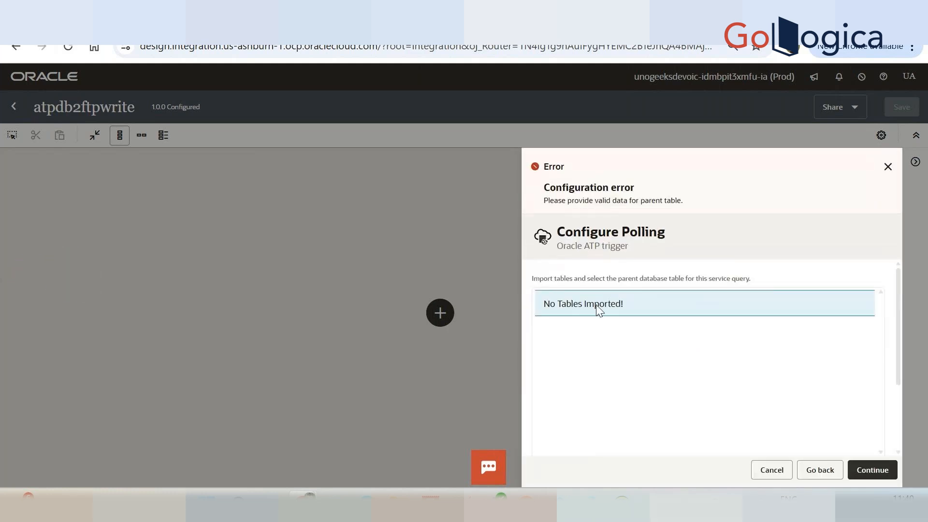
scroll(599, 310, down, 5)
scroll(600, 311, up, 5)
Go back to the endpoint's basic information and reopen the ATP trigger's polling configuration.
click(816, 473)
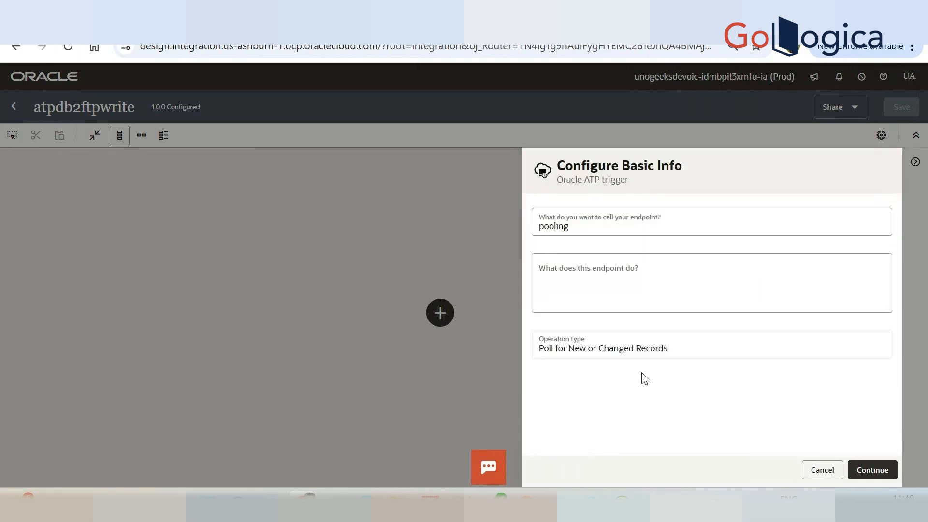
click(878, 472)
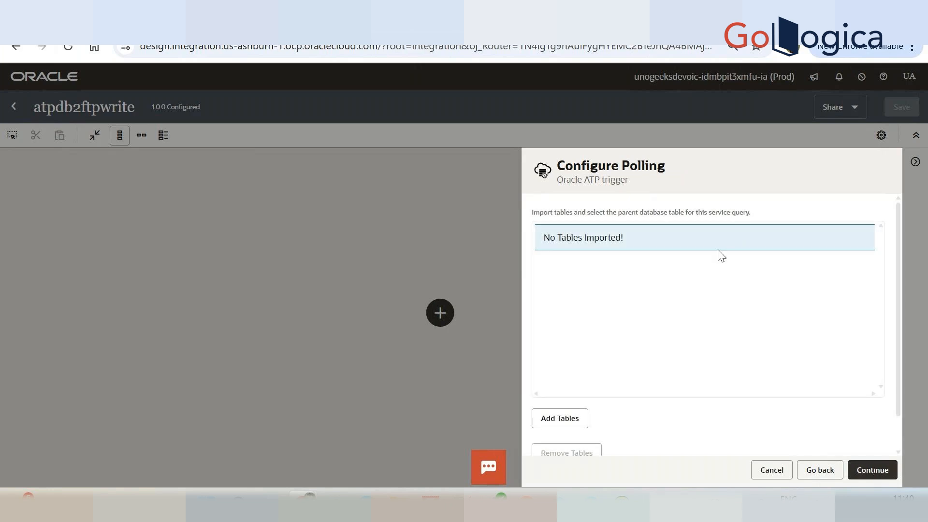
scroll(670, 313, down, 1)
scroll(672, 315, up, 1)
click(567, 234)
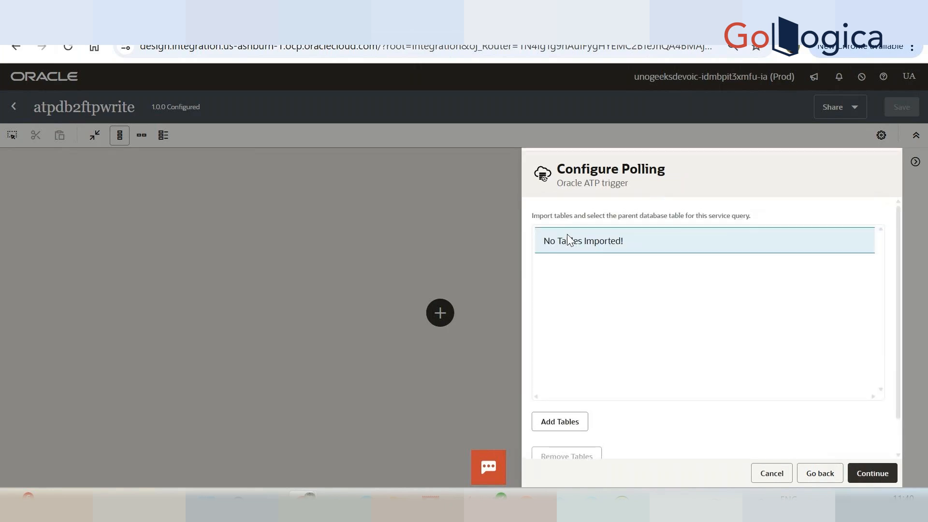
scroll(580, 319, down, 3)
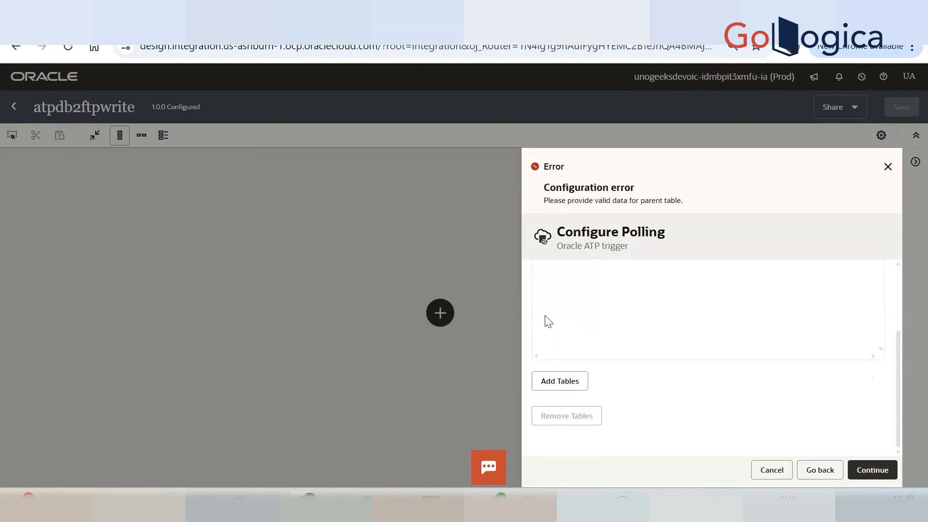
Start adding tables to the polling configuration and search the ATPUSER schema for objects of type TABLE.
click(560, 383)
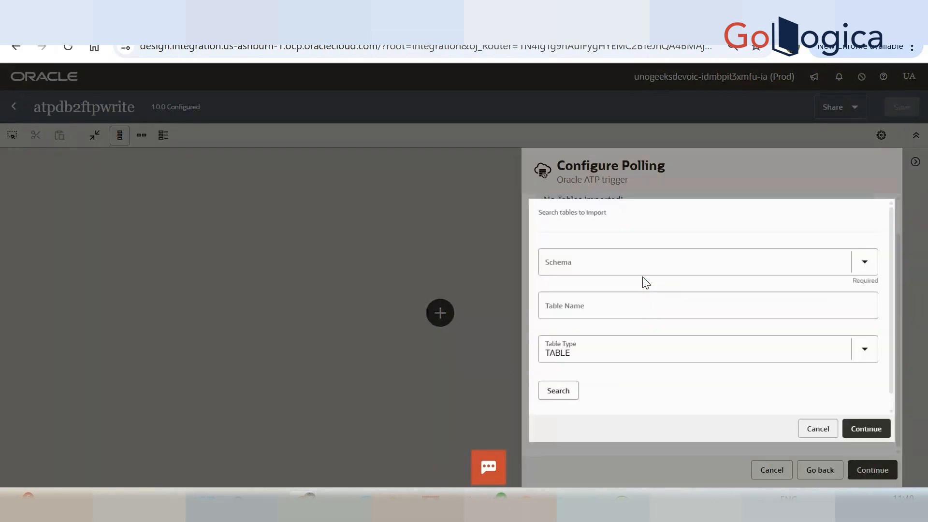
click(648, 267)
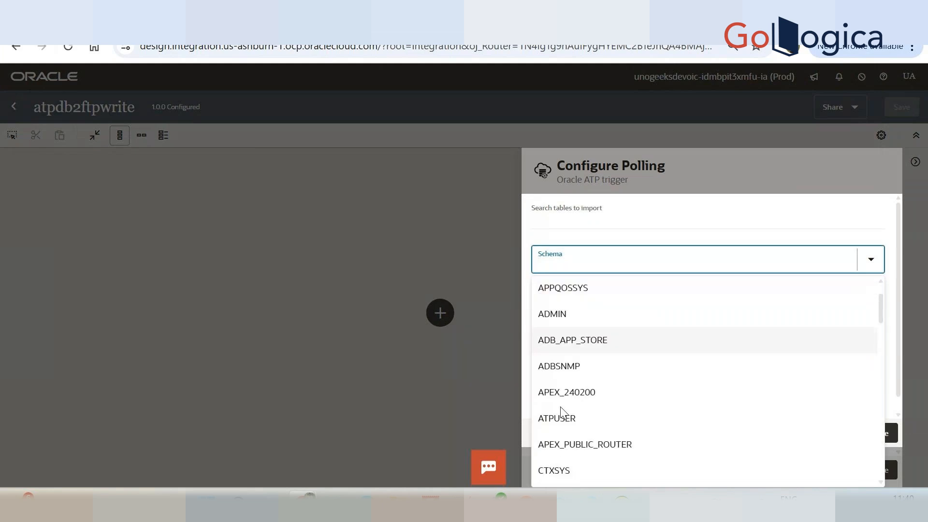
click(563, 418)
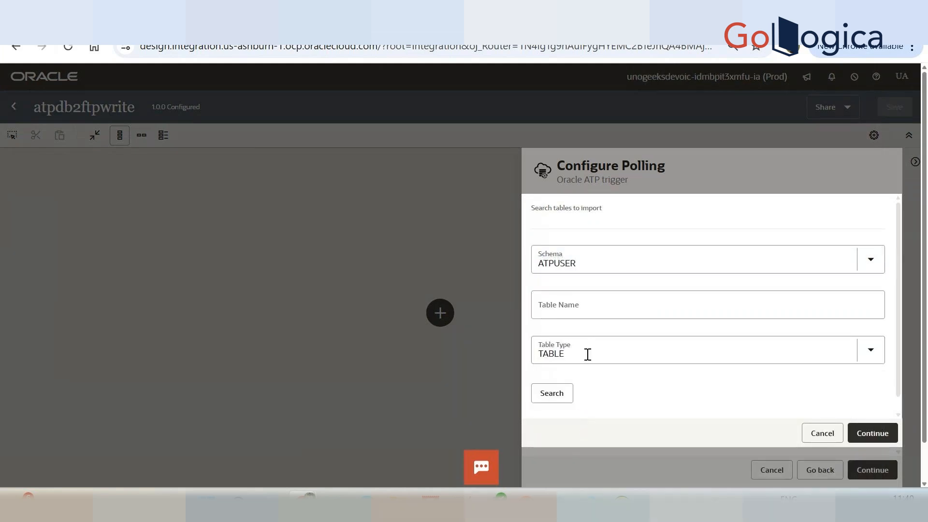
click(556, 394)
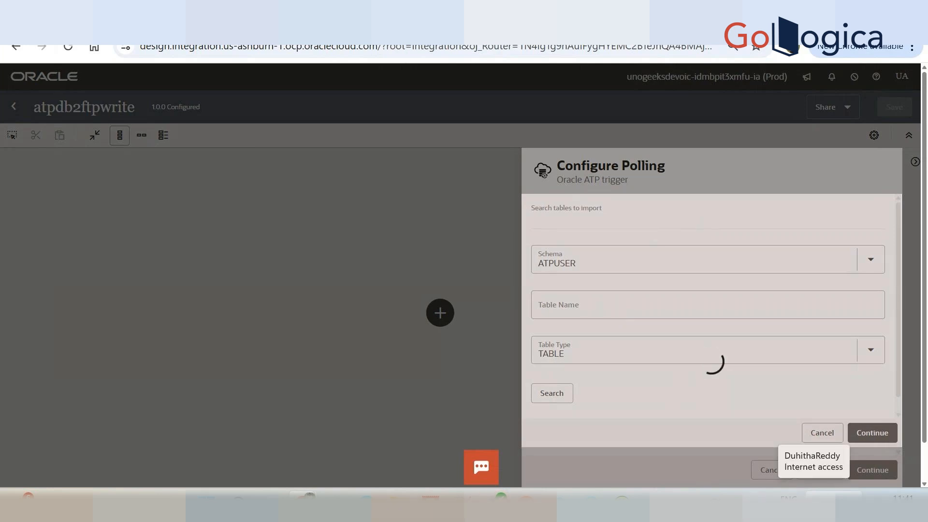
click(814, 504)
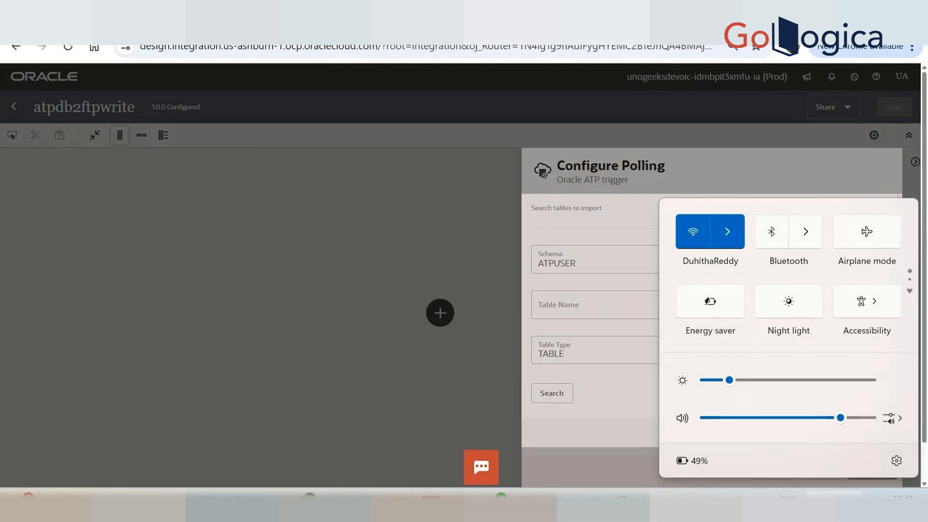
click(815, 504)
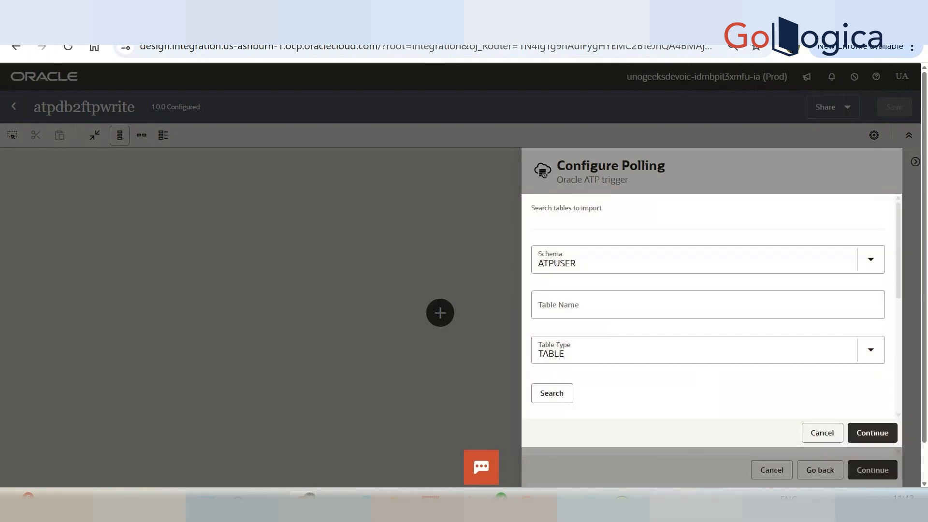
Import the employee table listed between EMPLOYEE_SALARY_HISTORY and EMPLOYEE_TEST as the polling parent table.
scroll(686, 326, down, 5)
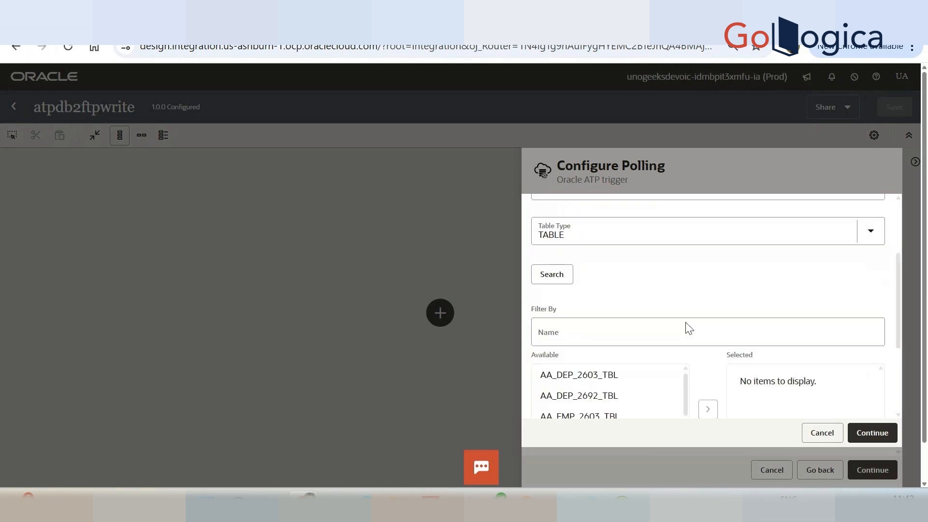
drag(684, 235, 692, 372)
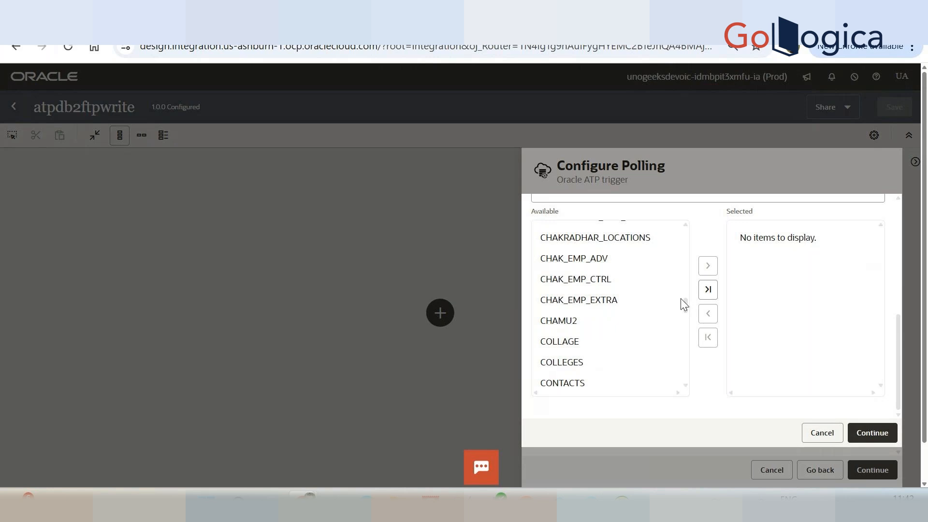
drag(684, 304, 689, 388)
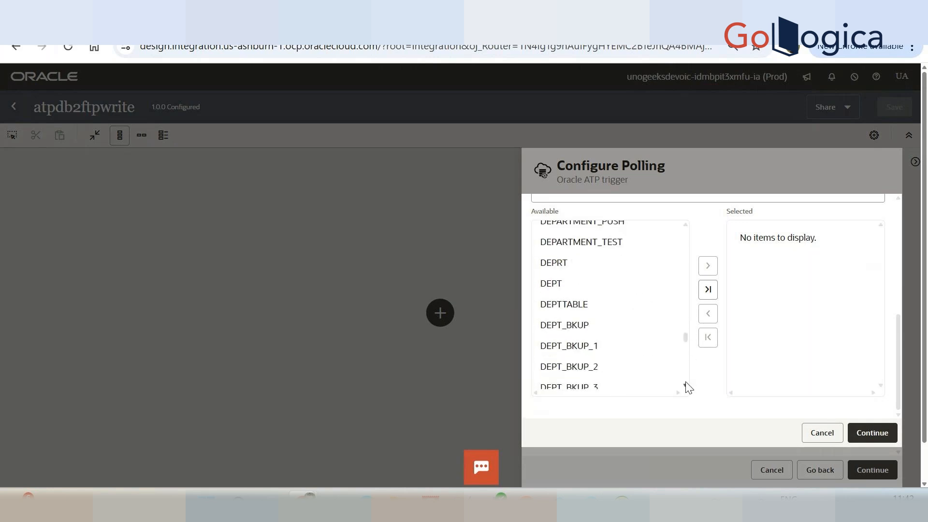
drag(687, 338, 689, 374)
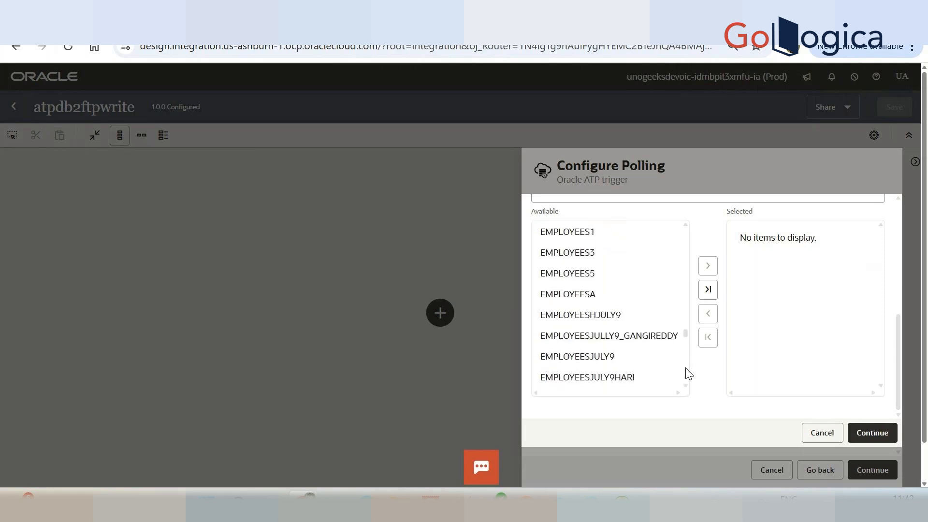
drag(688, 336, 682, 373)
click(592, 344)
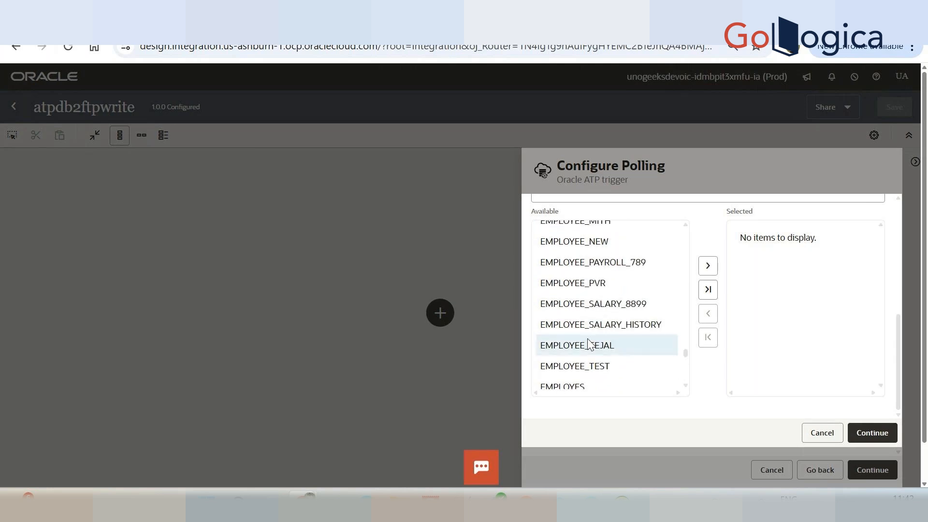
click(706, 266)
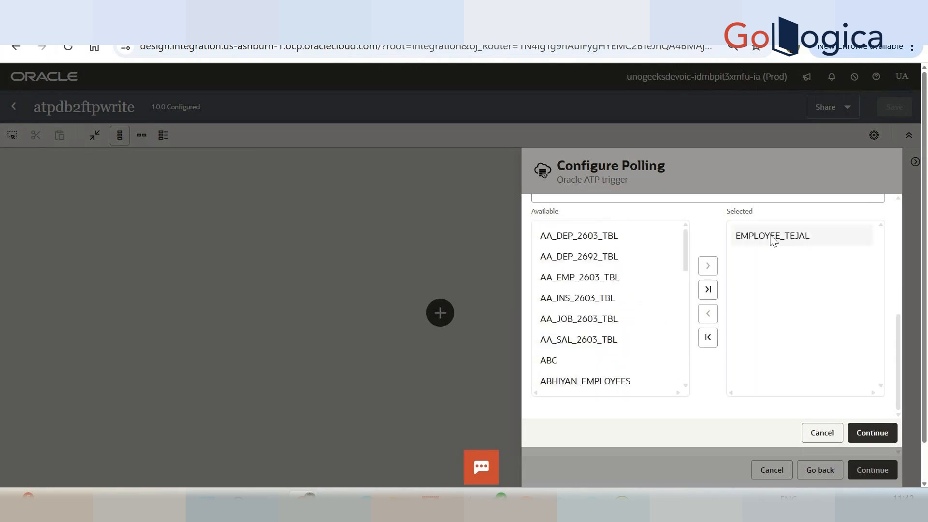
scroll(781, 334, down, 1)
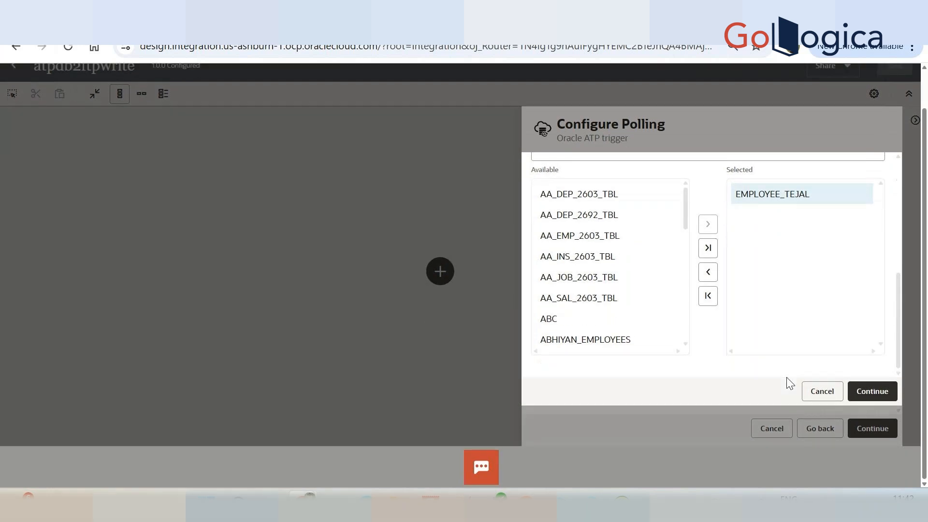
click(878, 393)
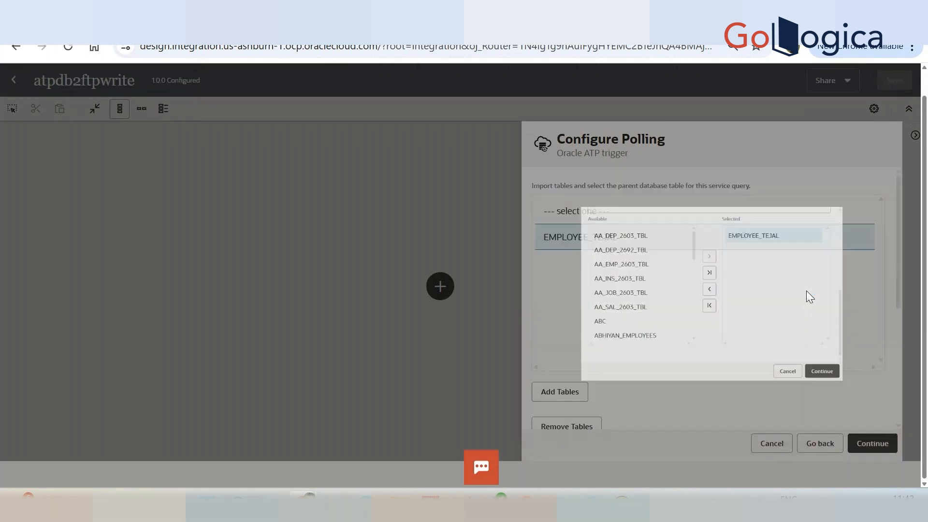
In the polling strategy options, set the logical delete field to STATUS and the read value to Y.
scroll(759, 336, down, 5)
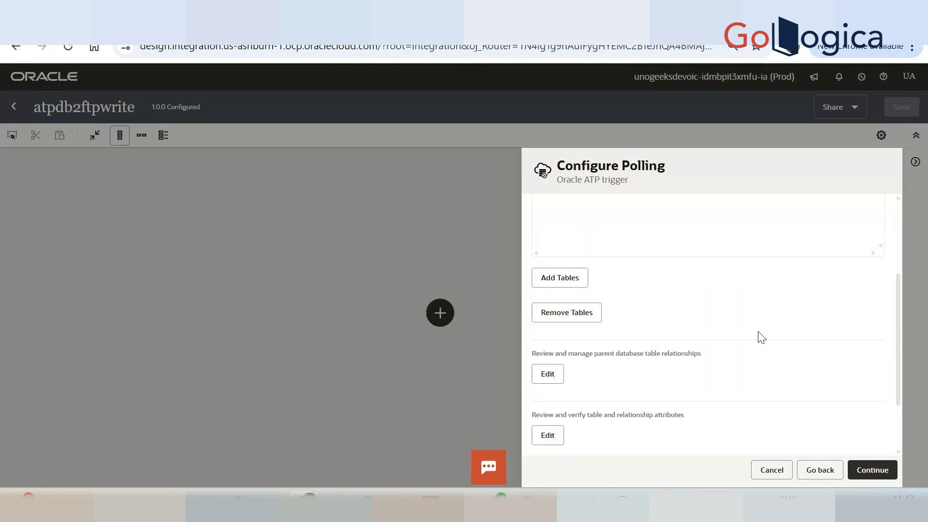
scroll(714, 312, up, 3)
scroll(714, 313, down, 3)
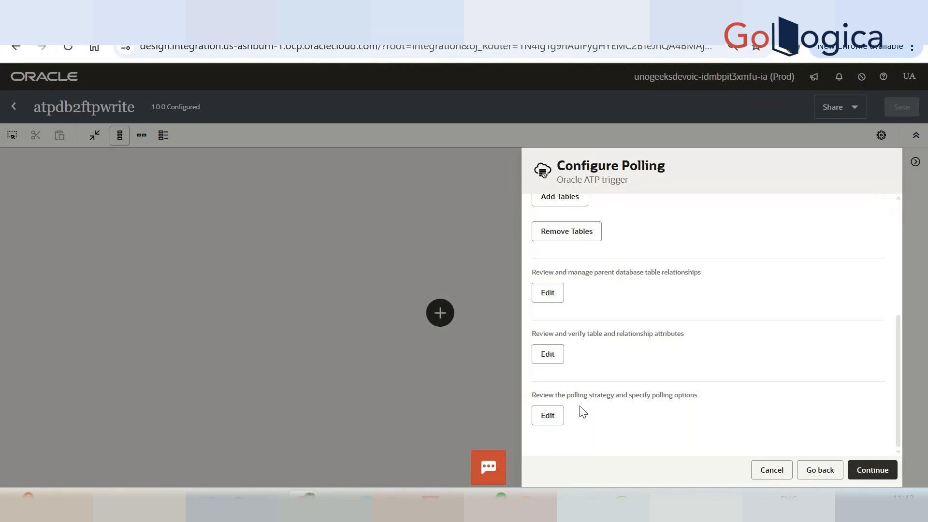
click(549, 415)
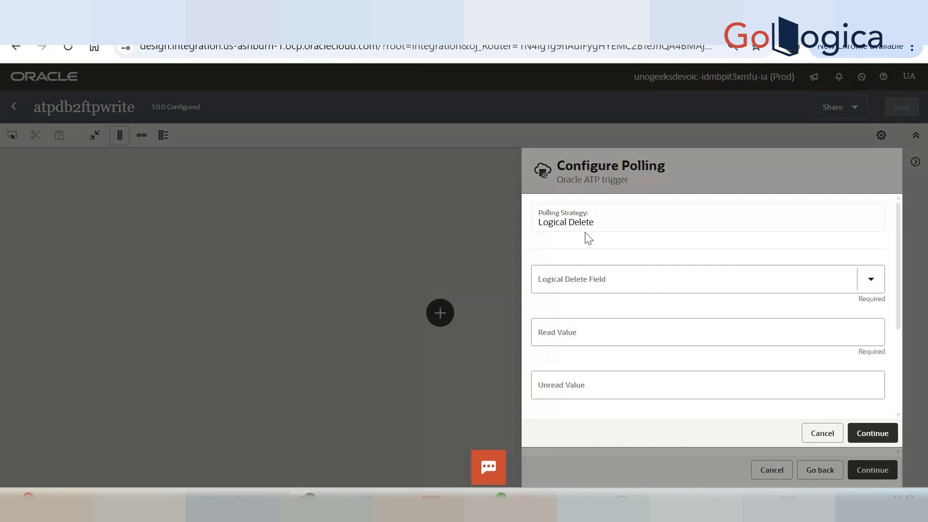
click(618, 283)
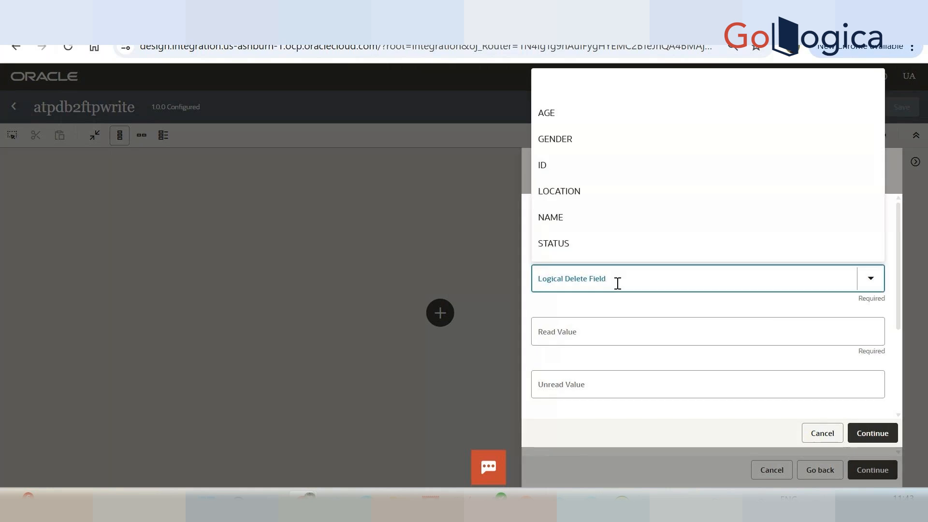
click(605, 247)
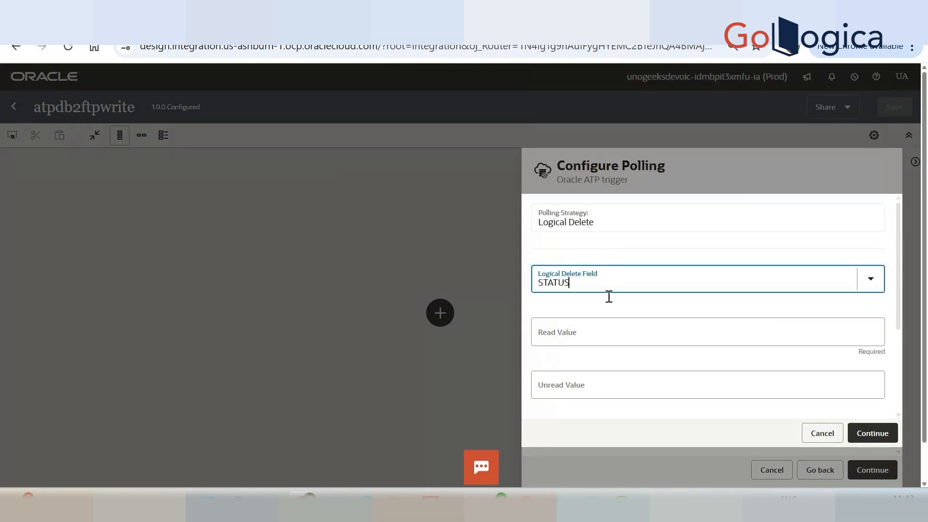
click(624, 344)
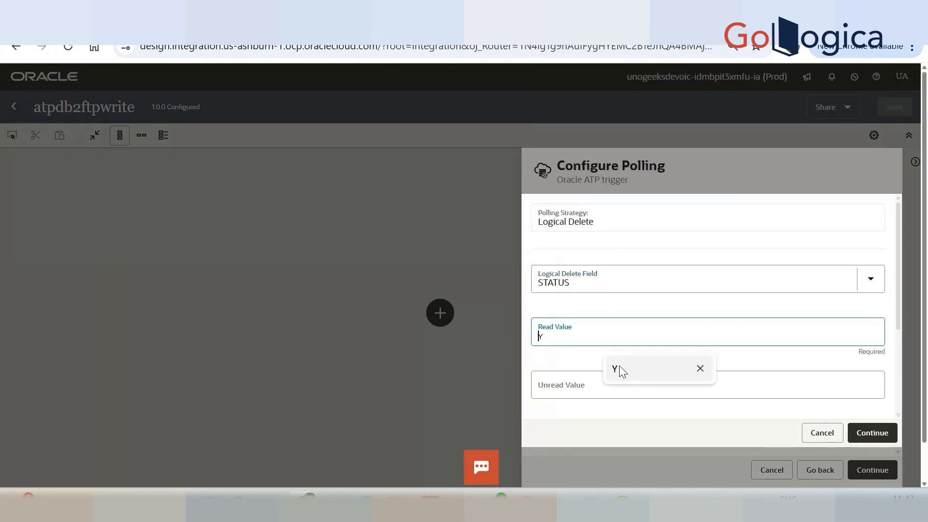
click(619, 369)
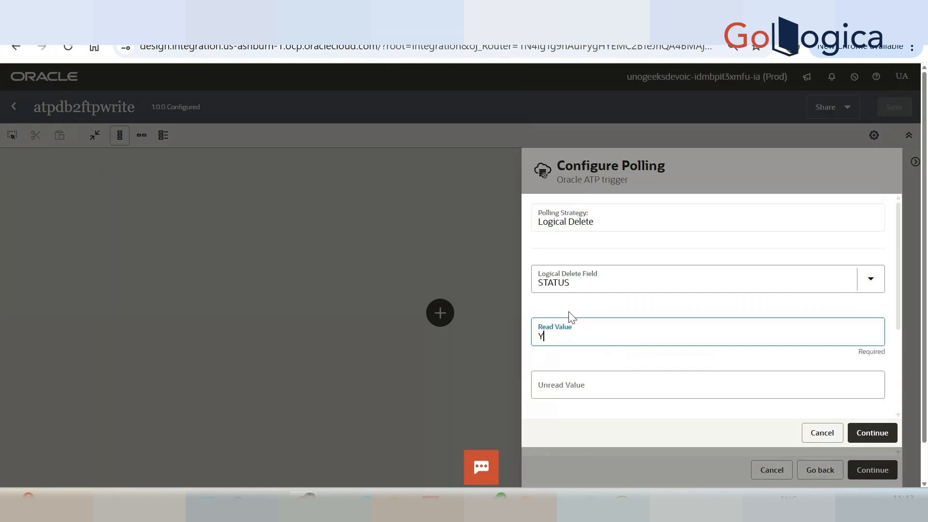
Set the unread value to N and the rejected value to F, and accept the polling options.
click(608, 389)
scroll(613, 397, down, 3)
scroll(609, 395, down, 1)
click(620, 420)
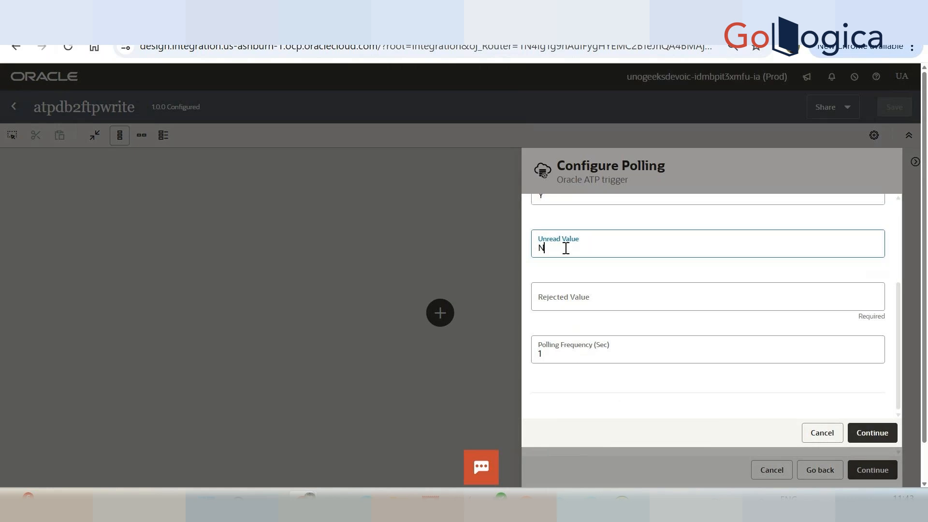
scroll(564, 247, up, 2)
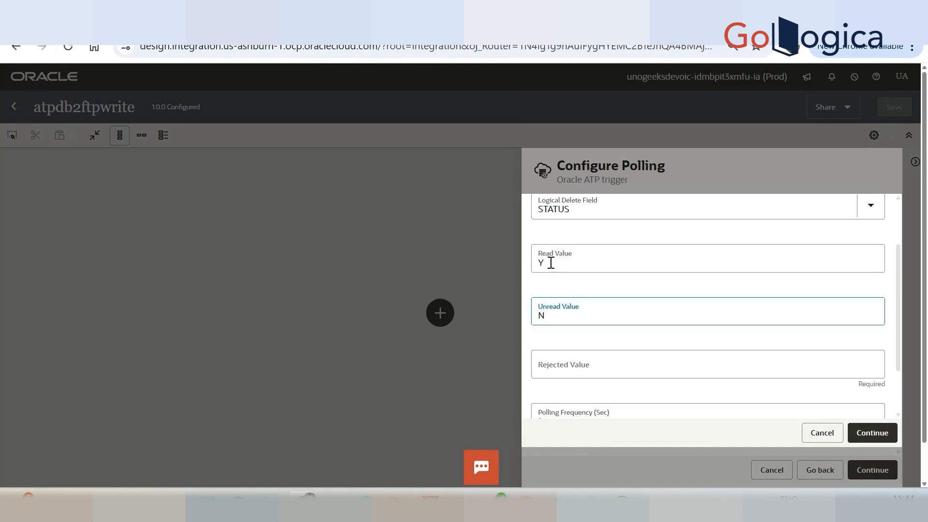
click(599, 373)
text(F)
click(627, 407)
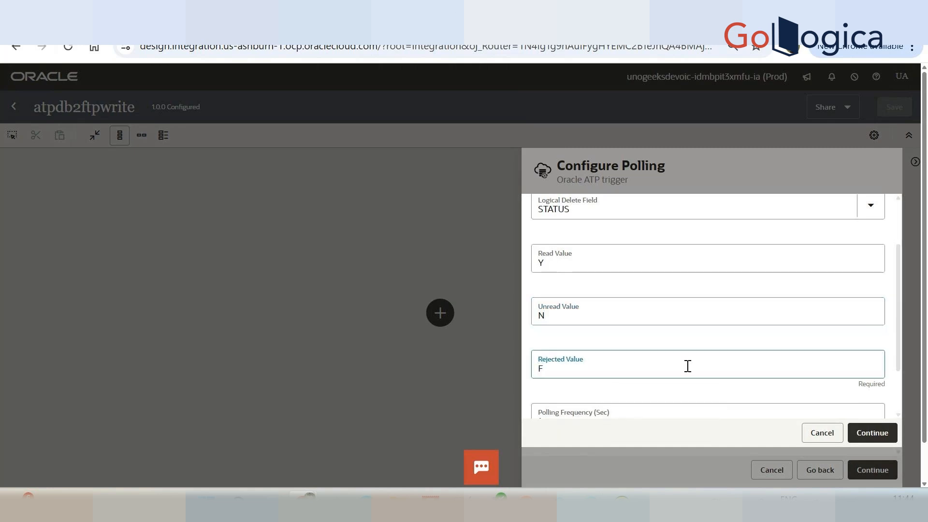
scroll(687, 366, down, 2)
click(602, 353)
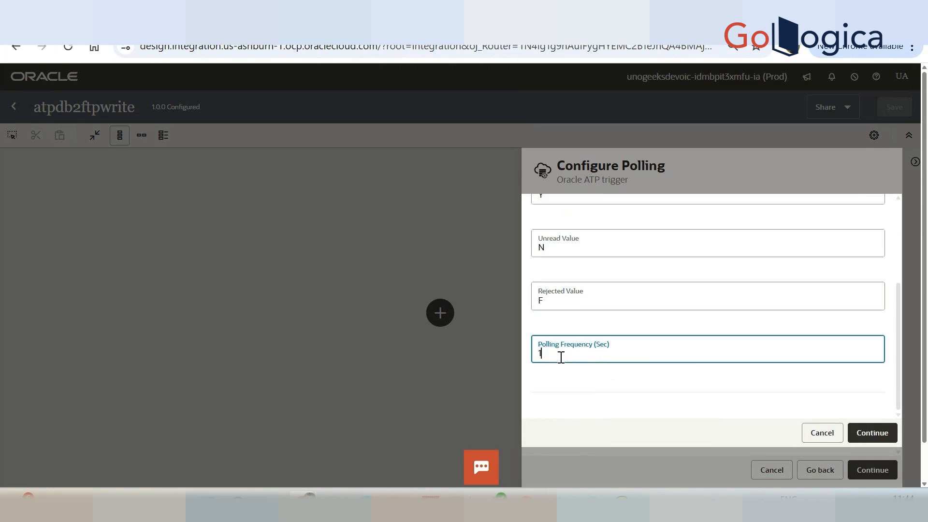
click(872, 437)
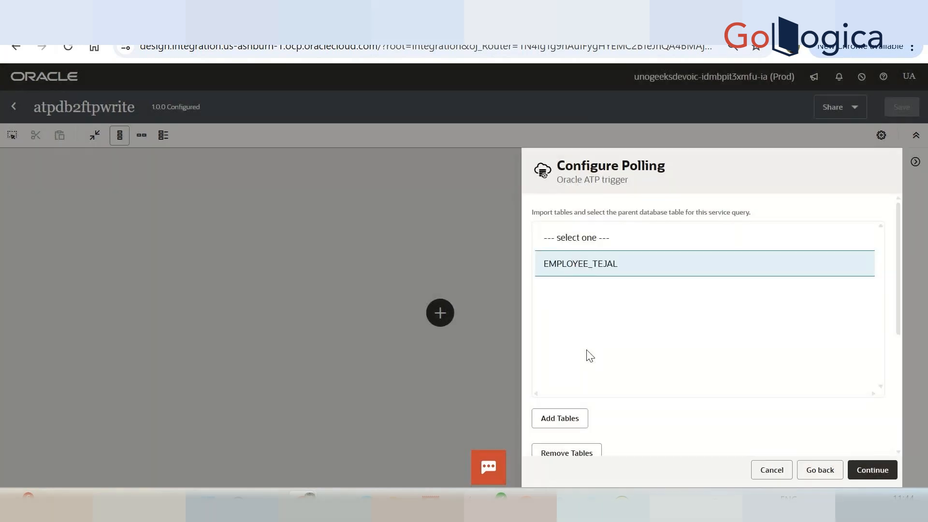
Continue to the summary of the ATP trigger and finish its configuration.
scroll(589, 356, down, 5)
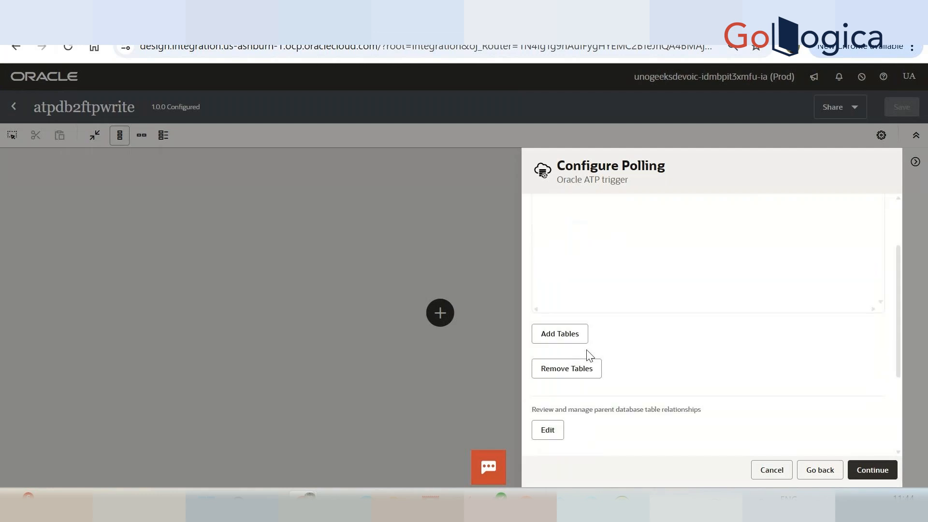
click(870, 465)
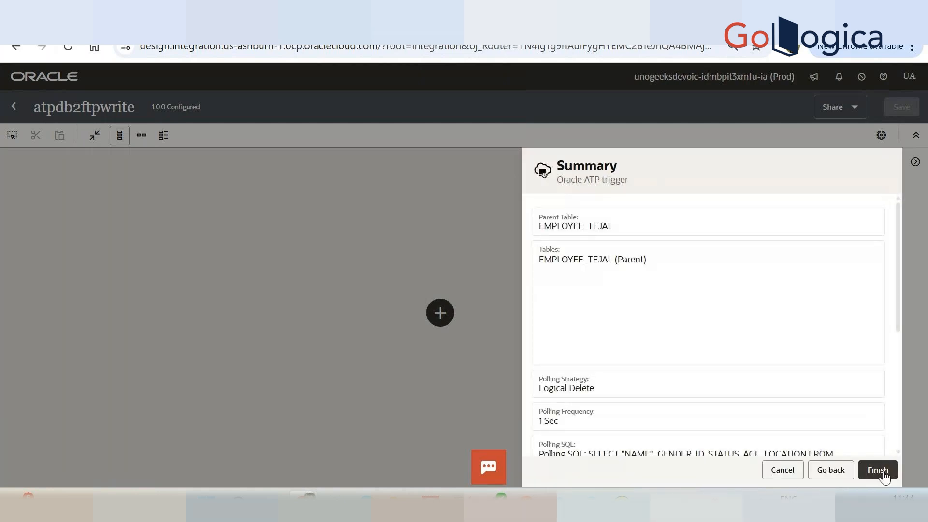
click(885, 476)
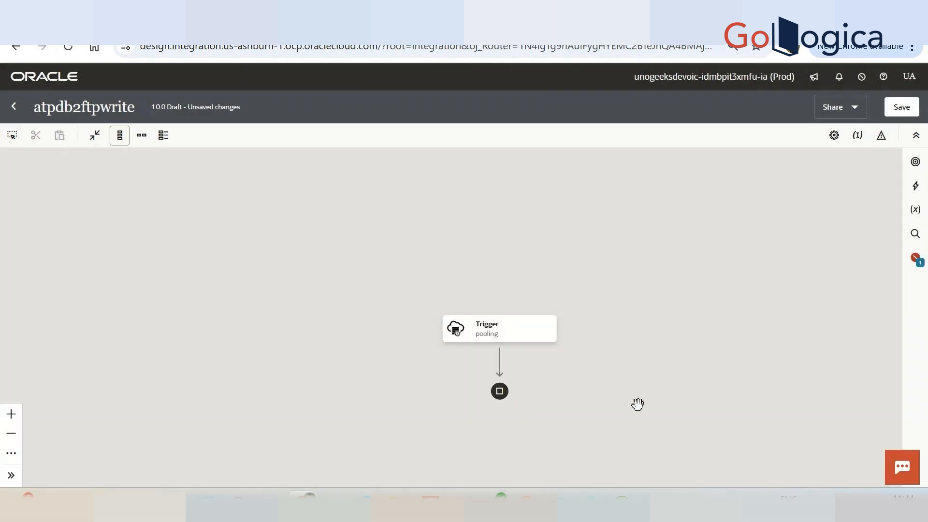
Switch the canvas to horizontal layout and add the ftp_ connection sharing the ATP trigger connection's owner as an invoke after the trigger.
click(141, 135)
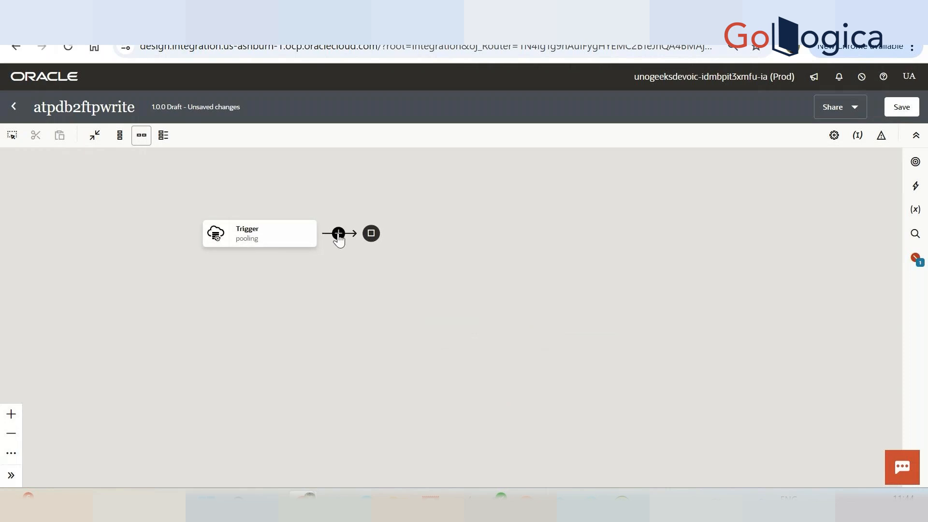
click(338, 234)
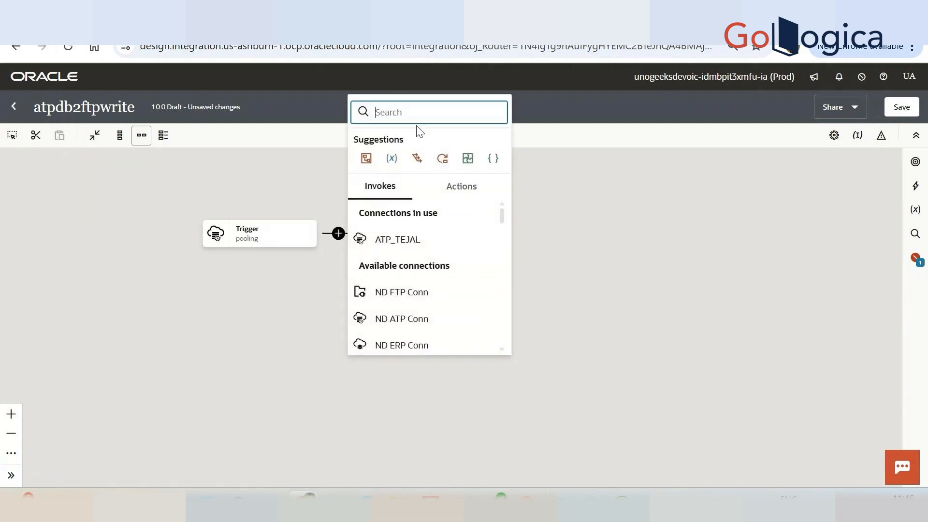
text(tejal)
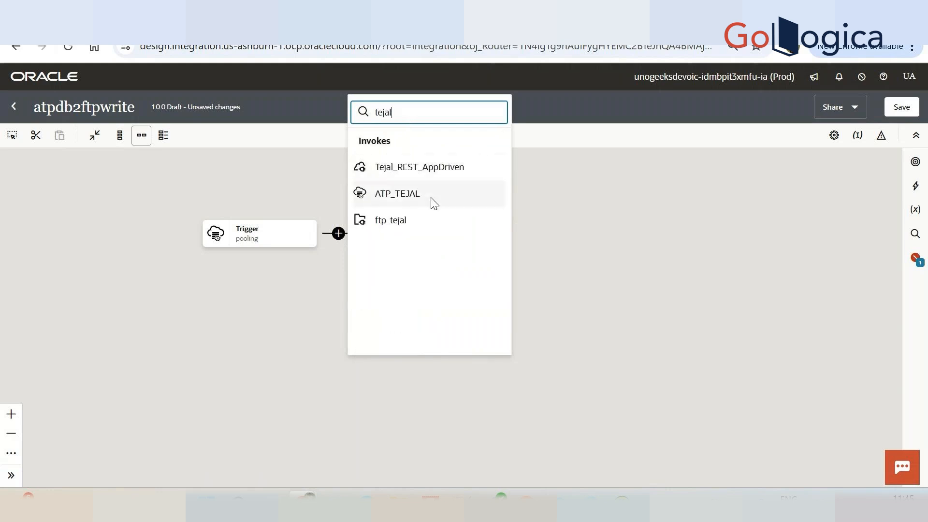
click(426, 223)
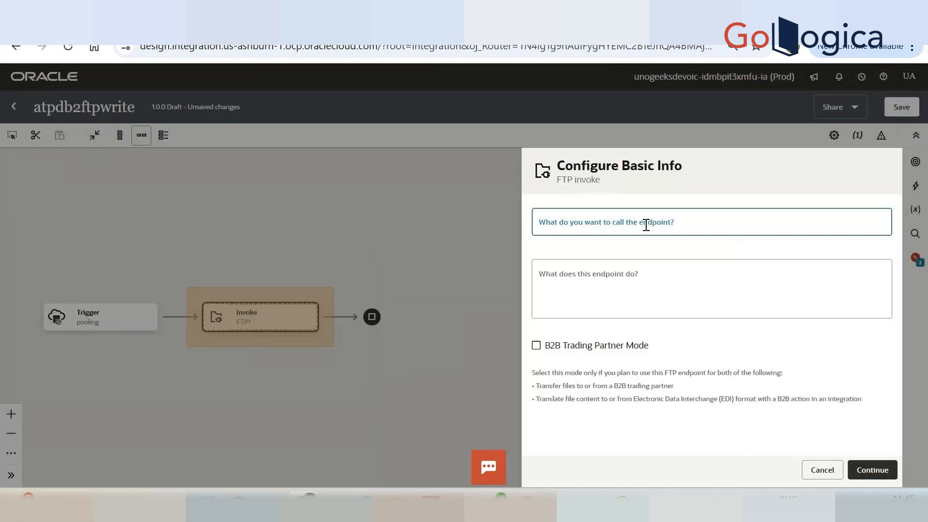
Name the FTP endpoint write and continue to its operation settings.
click(646, 225)
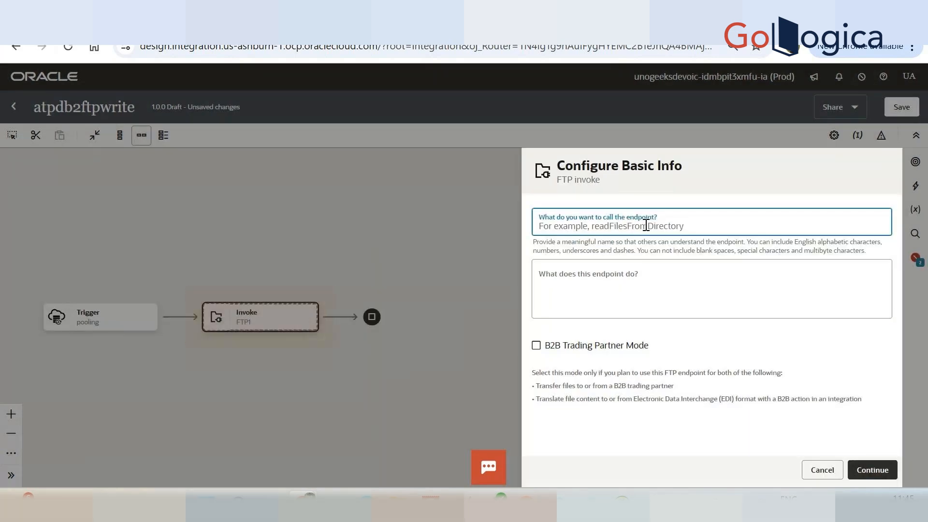
click(631, 260)
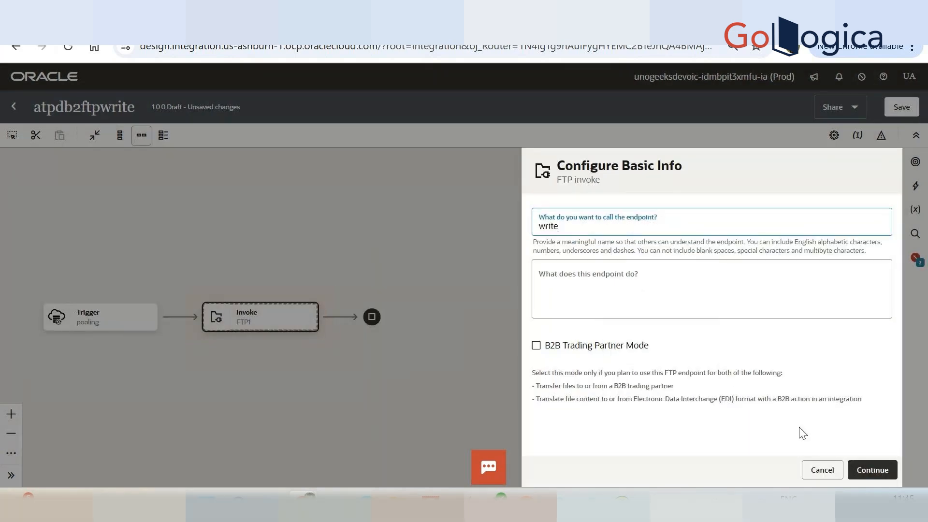
click(860, 471)
click(859, 472)
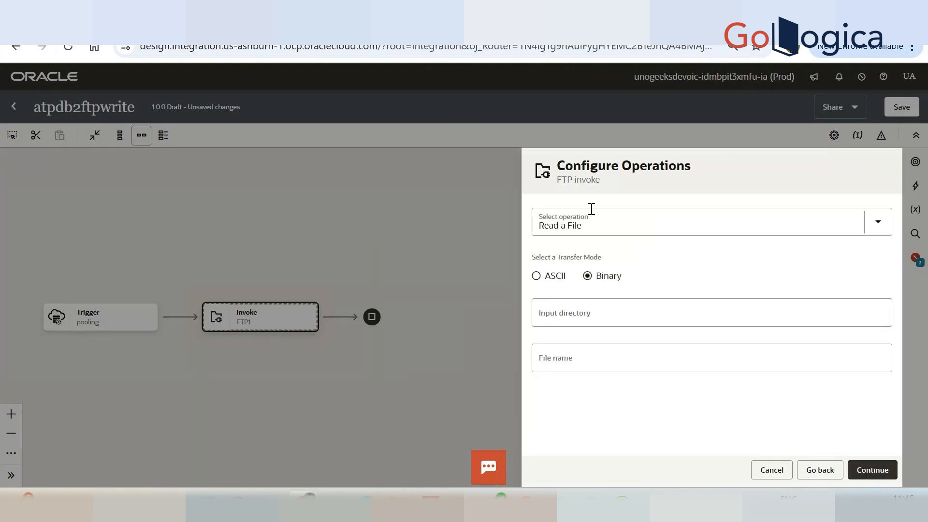
Choose the Write File operation and set the output directory to the remote site path copied from the FTP client.
click(591, 213)
click(600, 289)
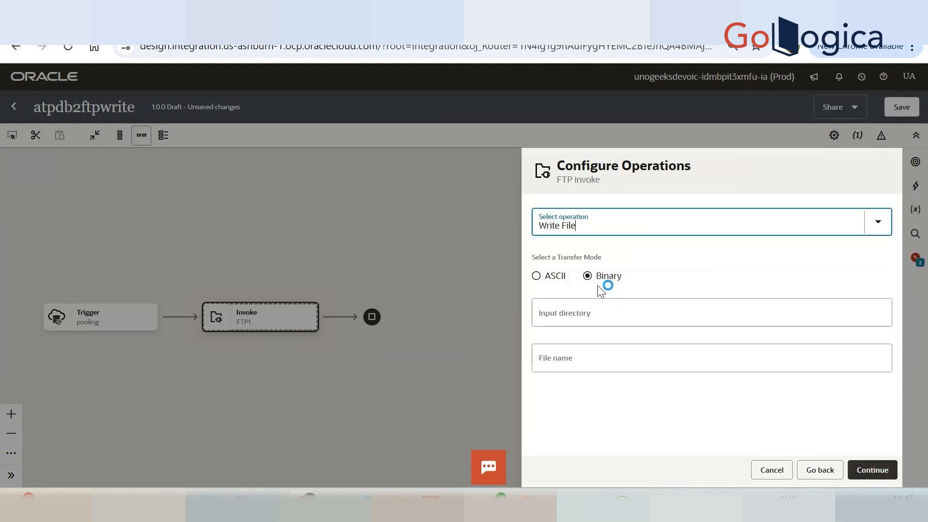
click(617, 317)
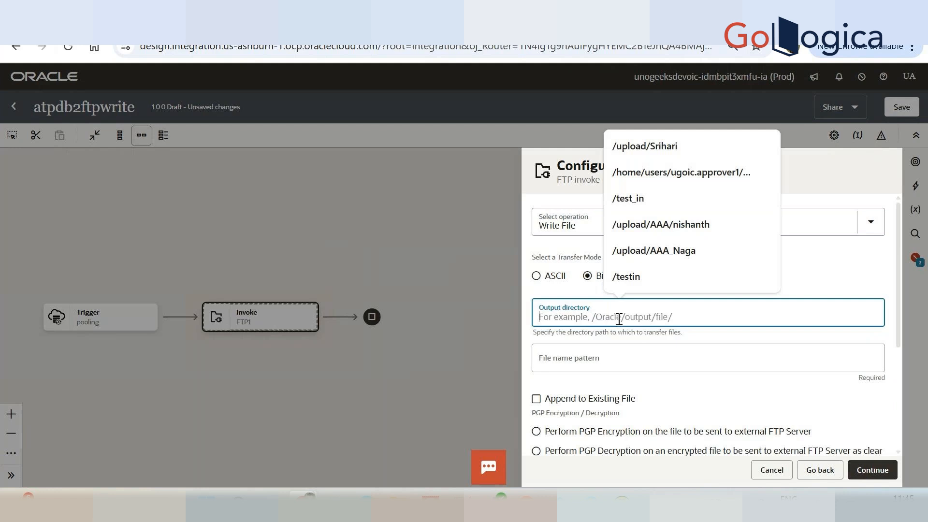
click(488, 447)
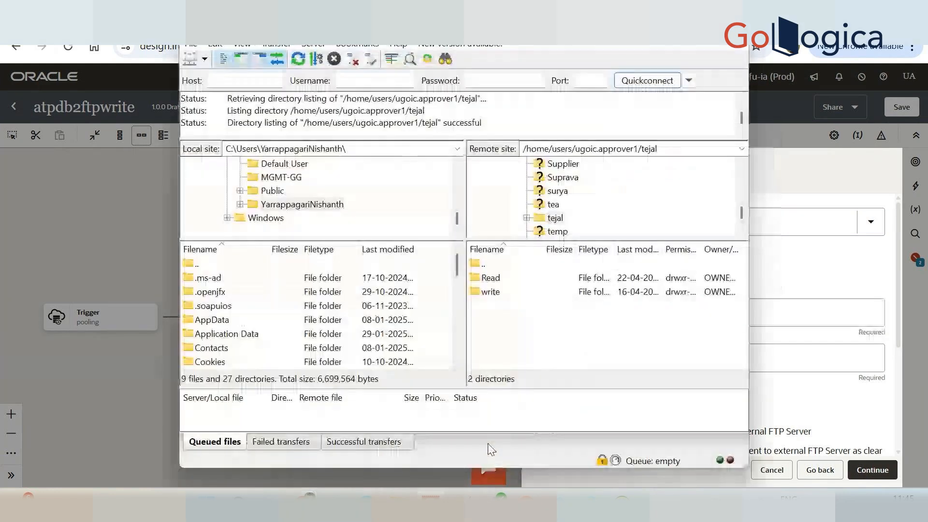
click(675, 149)
key(ctrl+c)
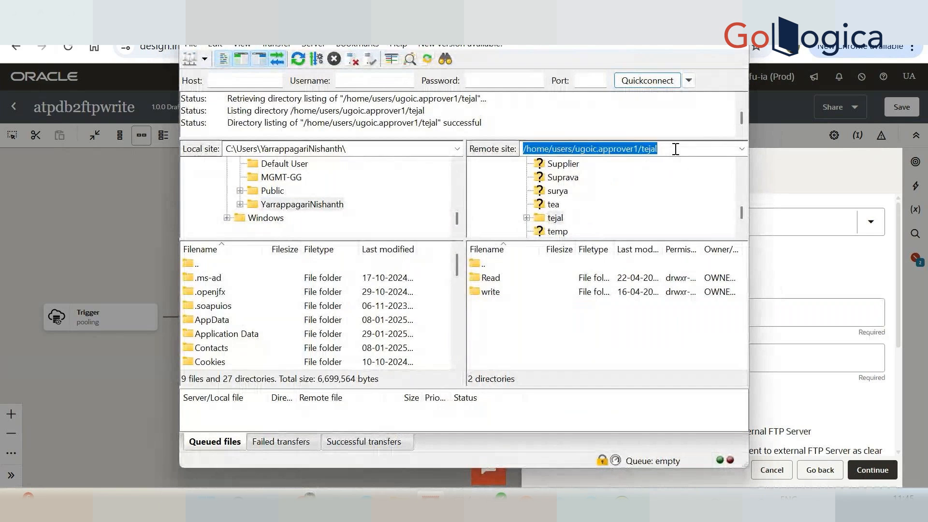
key(alt+Tab)
key(ctrl+v)
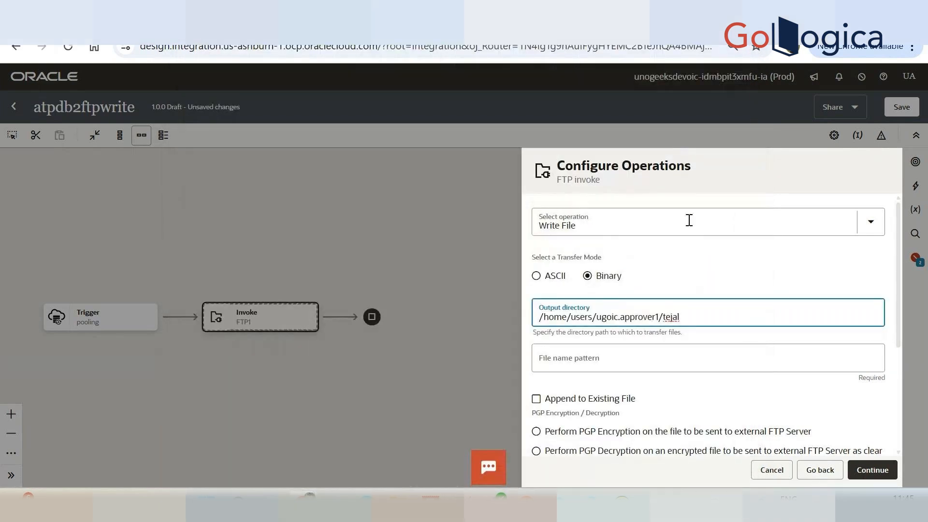
Set a .csv file name pattern beginning with dbo, enable Append to Existing File, and continue to the file contents definition.
click(631, 360)
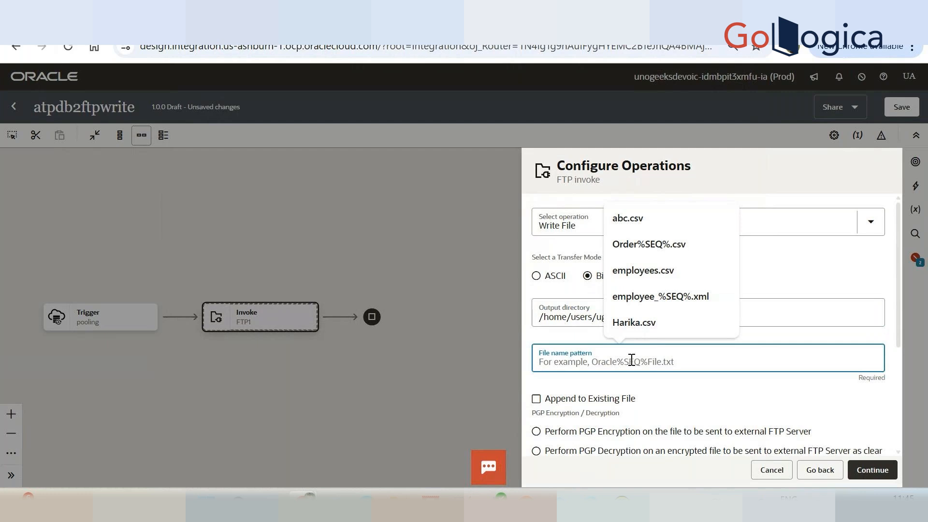
text(dbo)
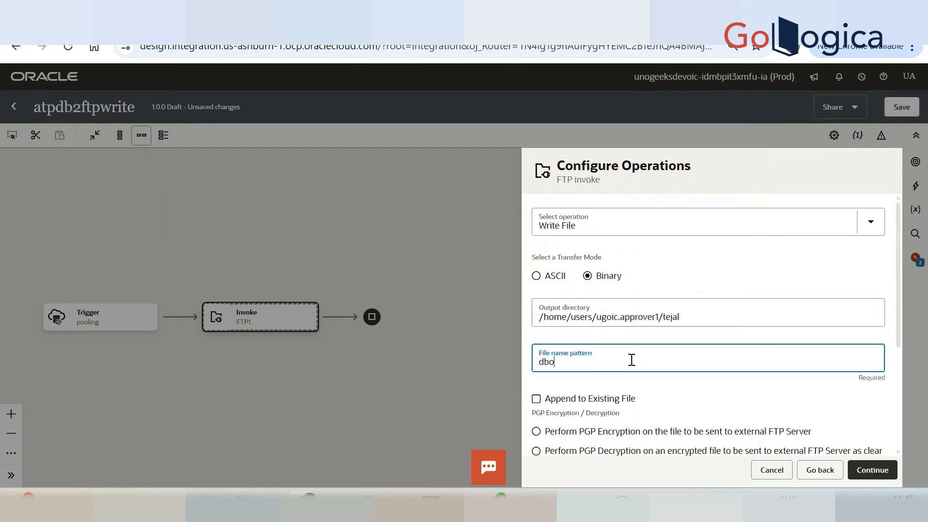
text(utout.csv)
scroll(631, 360, down, 2)
click(600, 306)
scroll(675, 346, up, 2)
scroll(676, 346, down, 4)
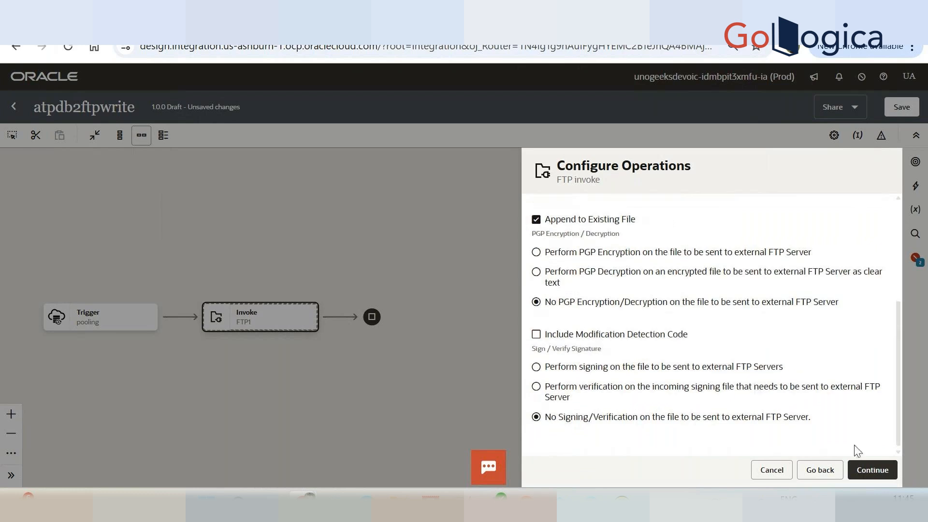
click(872, 469)
click(873, 470)
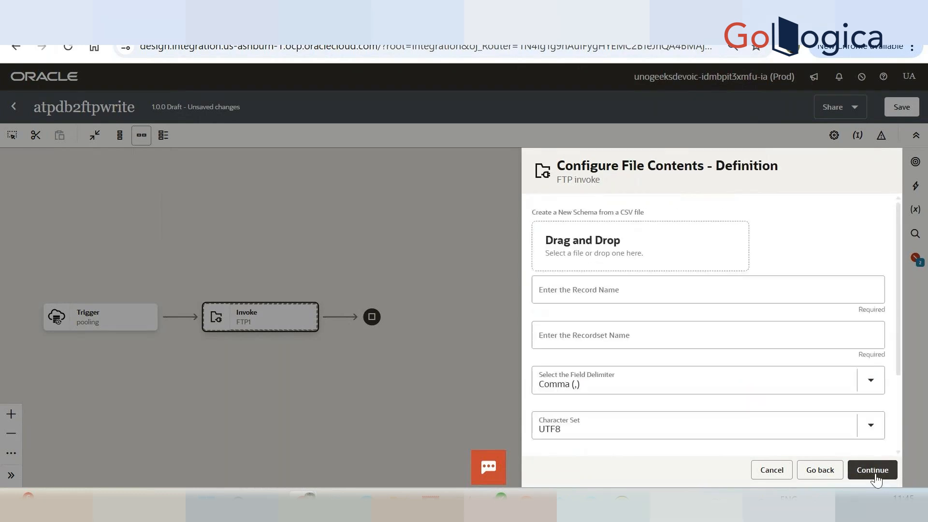
Load emp.csv from the CSV folder as the sample file for the new schema.
click(682, 253)
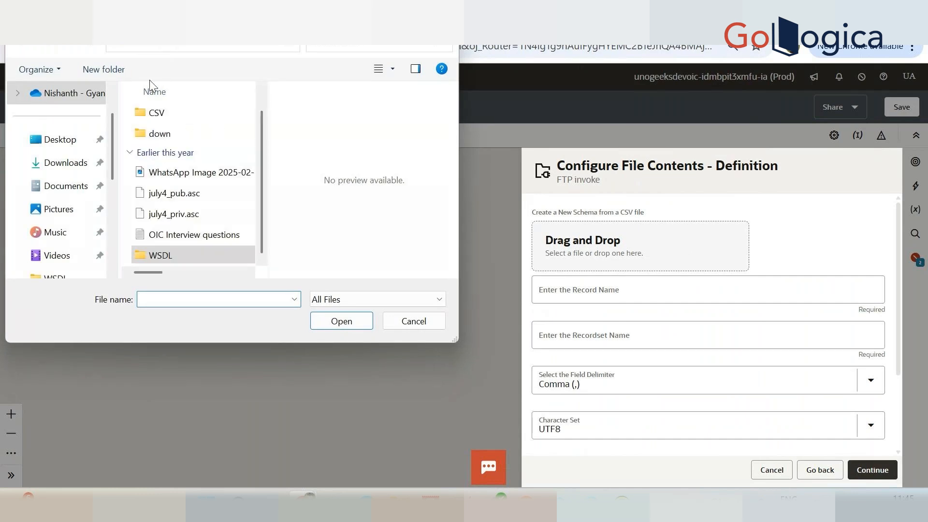
double_click(157, 113)
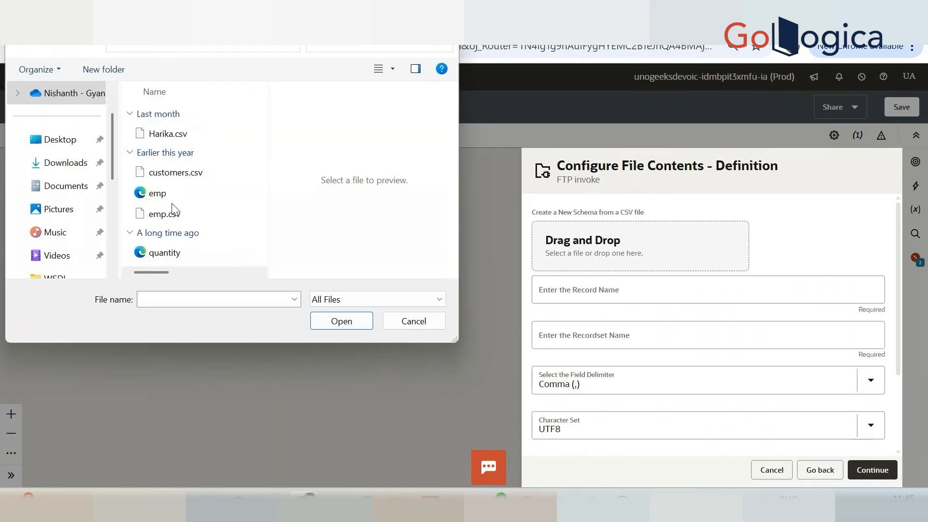
click(183, 214)
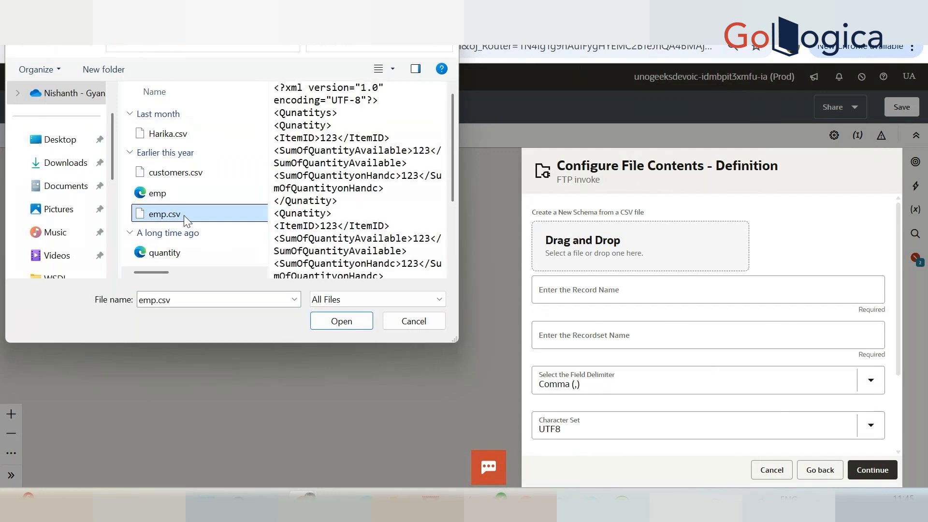
click(341, 321)
Set the record name to R and the recordset name to RS.
click(665, 316)
click(642, 357)
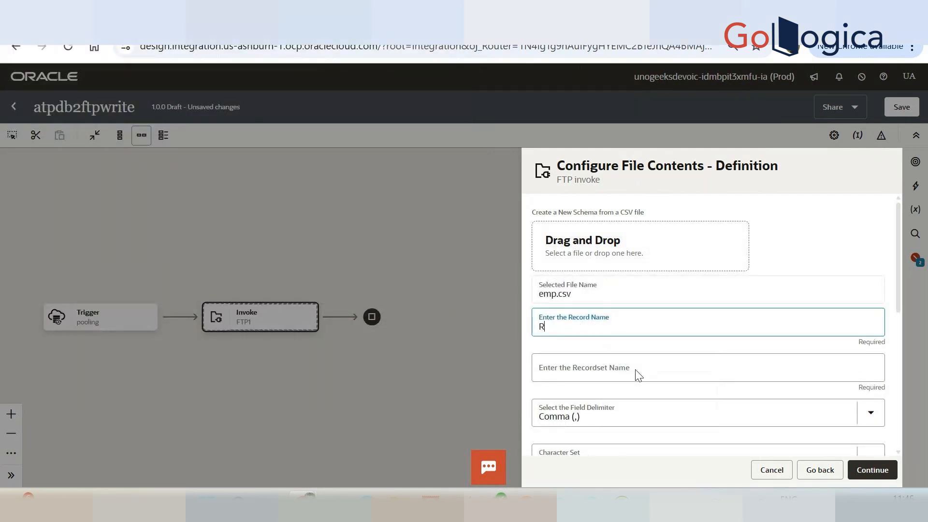
click(640, 375)
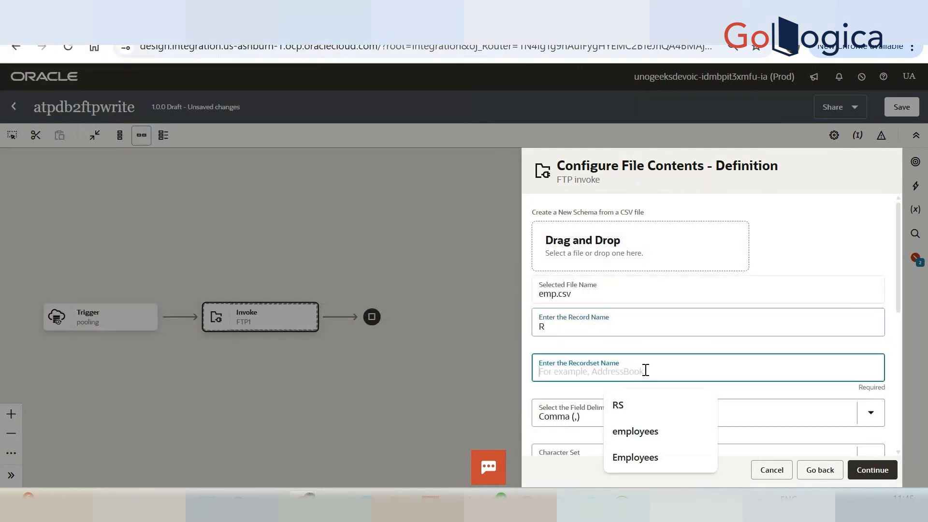
click(629, 416)
Mark all columns of the CSV schema as optional.
scroll(631, 415, down, 6)
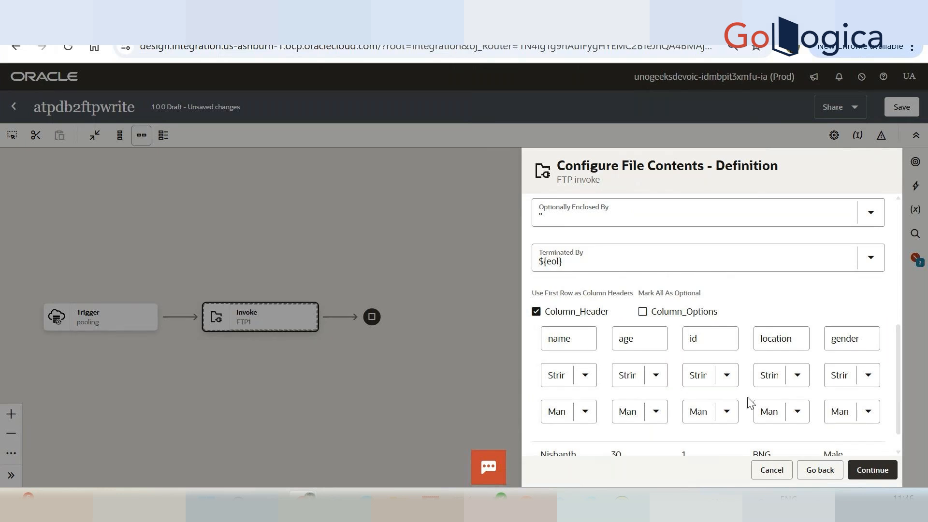
click(642, 313)
scroll(674, 344, down, 8)
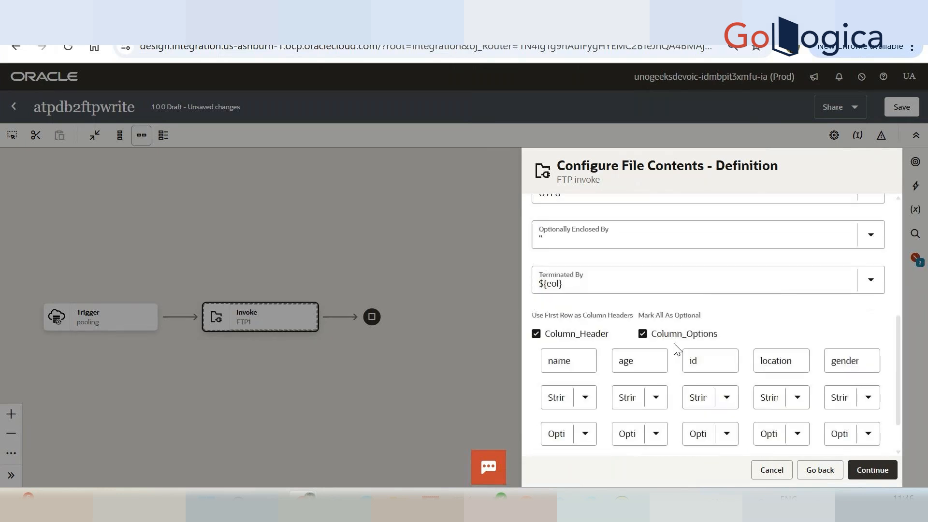
scroll(676, 348, down, 1)
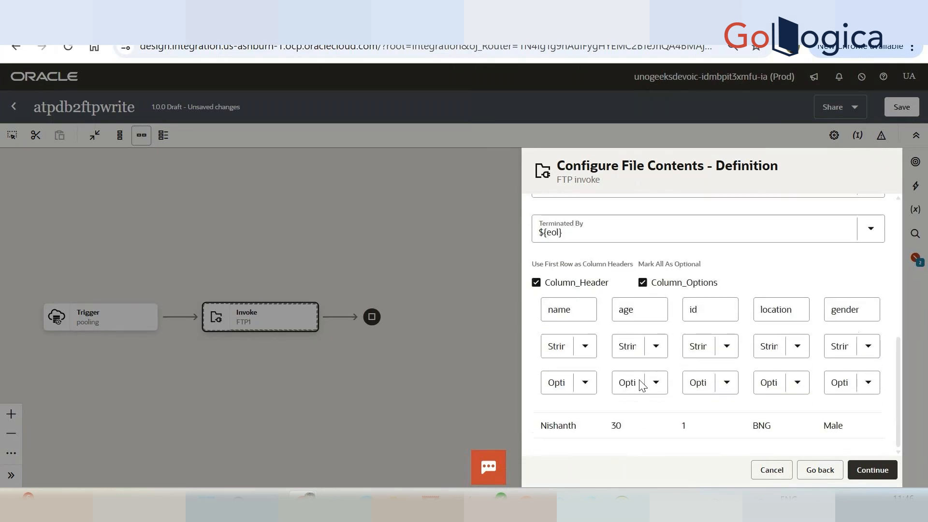
Make the id column Mandatory and finish configuring the FTP write invoke.
click(720, 387)
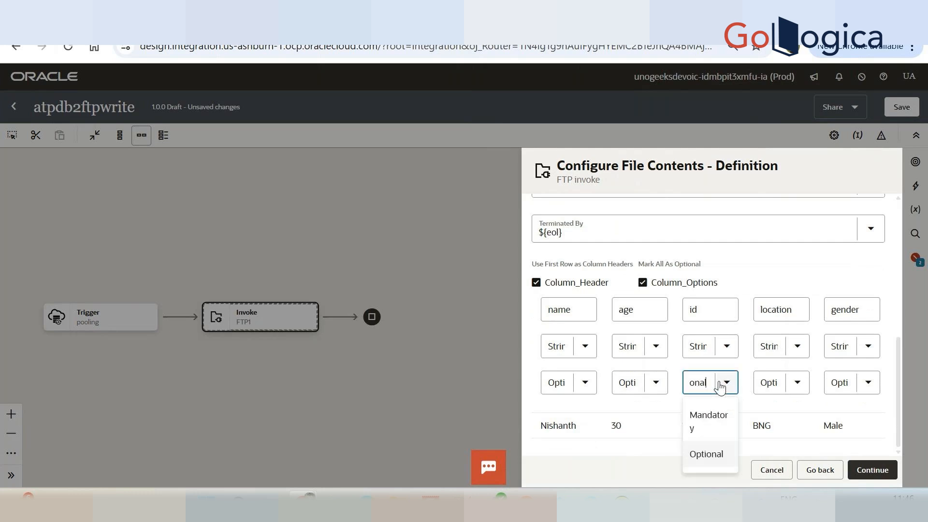
click(712, 419)
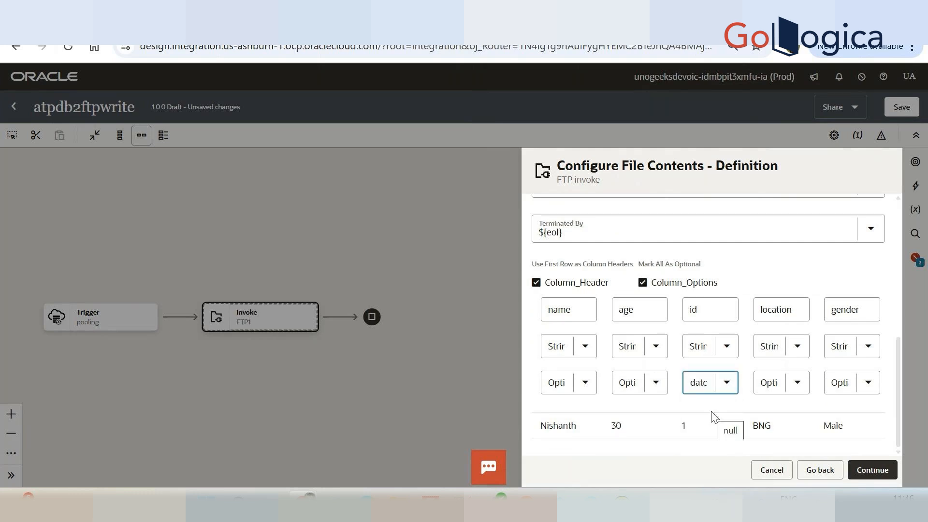
click(872, 470)
click(877, 470)
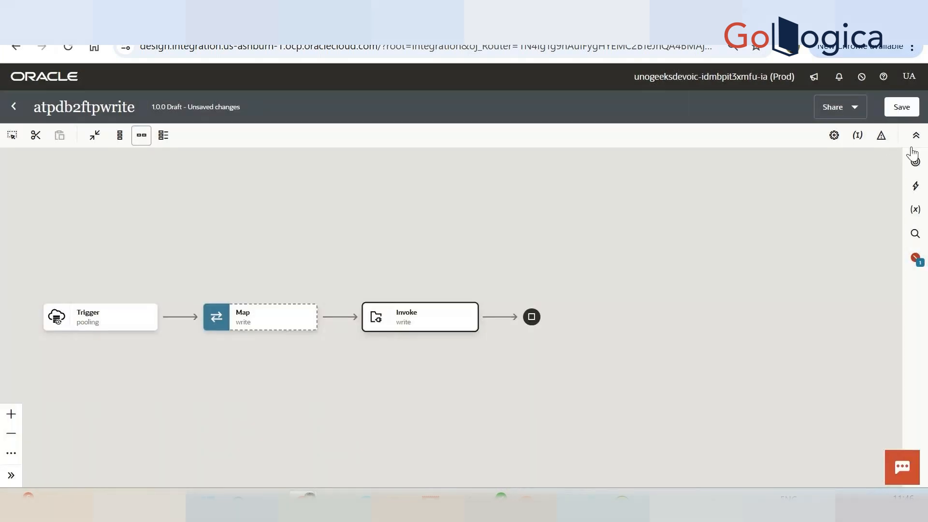
Assign the employee id field as the primary business identifier and save the integration.
click(916, 264)
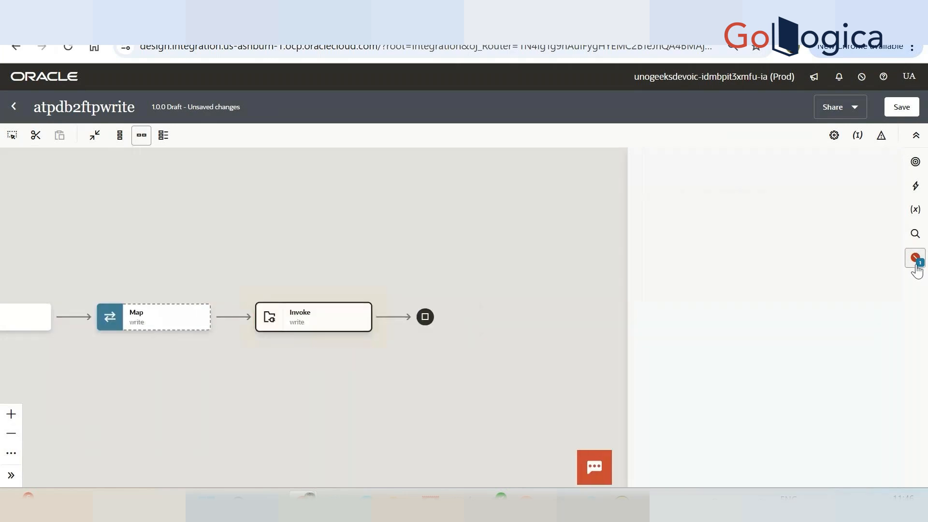
click(874, 200)
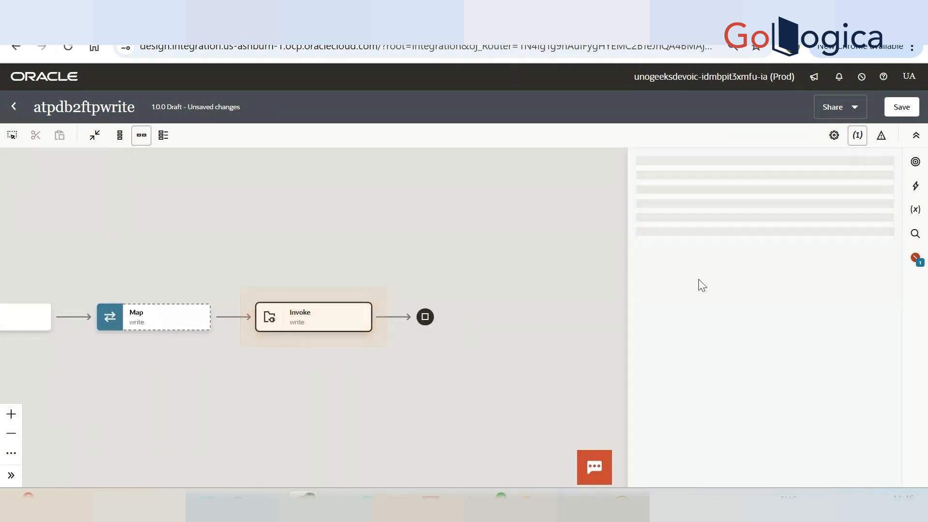
click(442, 239)
drag(469, 302, 700, 306)
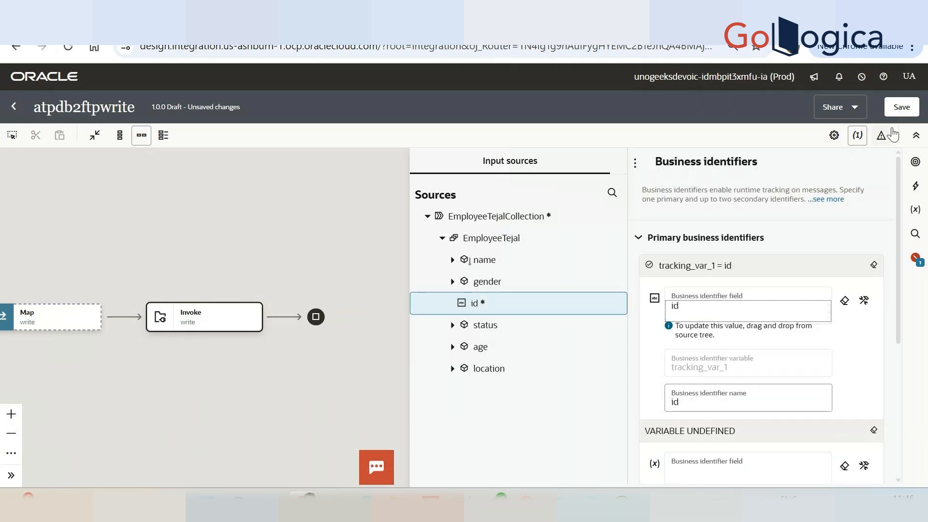
click(907, 114)
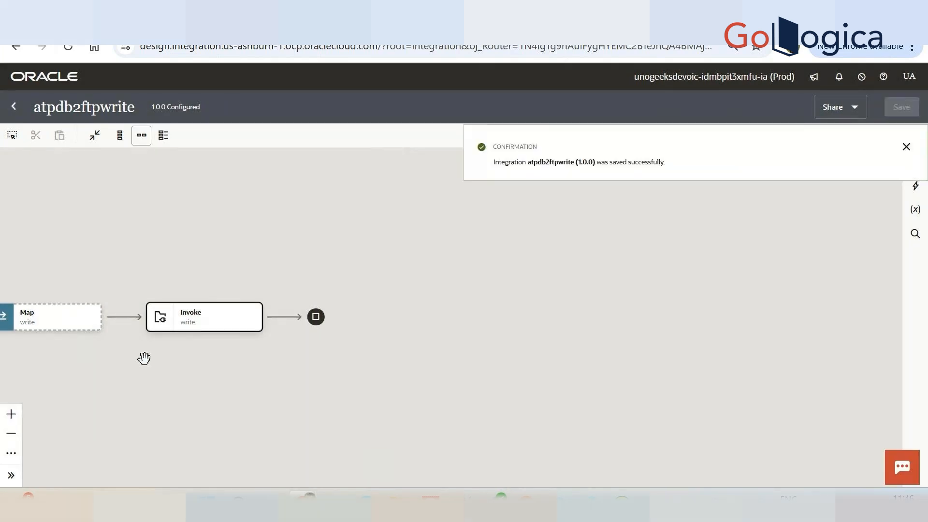
Open the Map to write mapper and map the source EmployeeTejal element to the target record R.
double_click(413, 268)
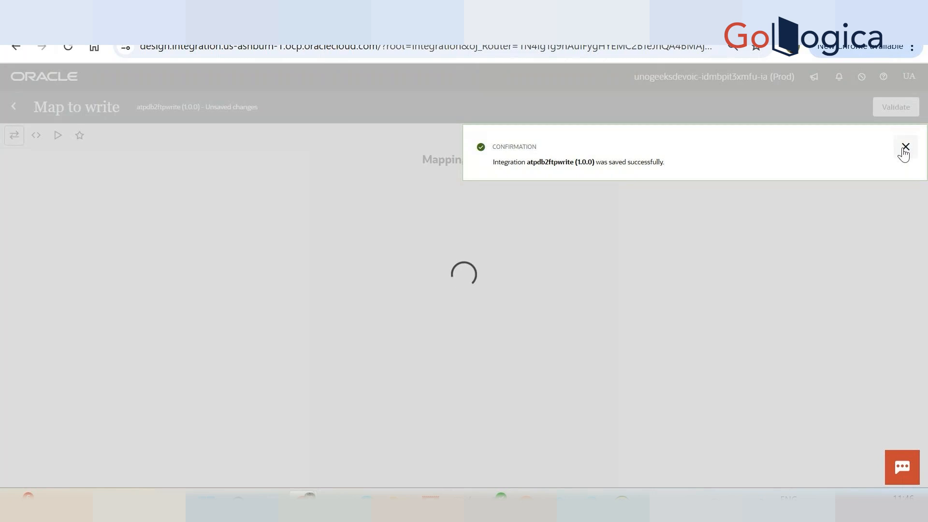
click(905, 146)
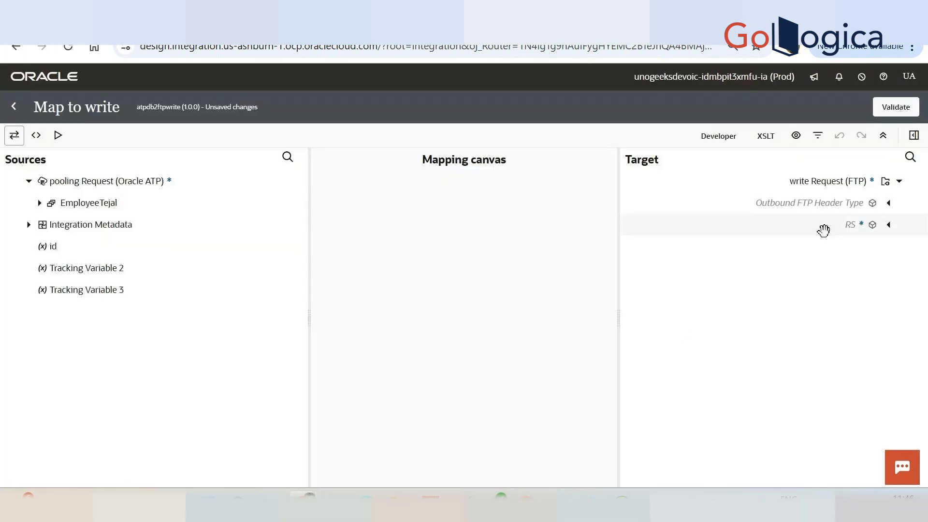
click(894, 225)
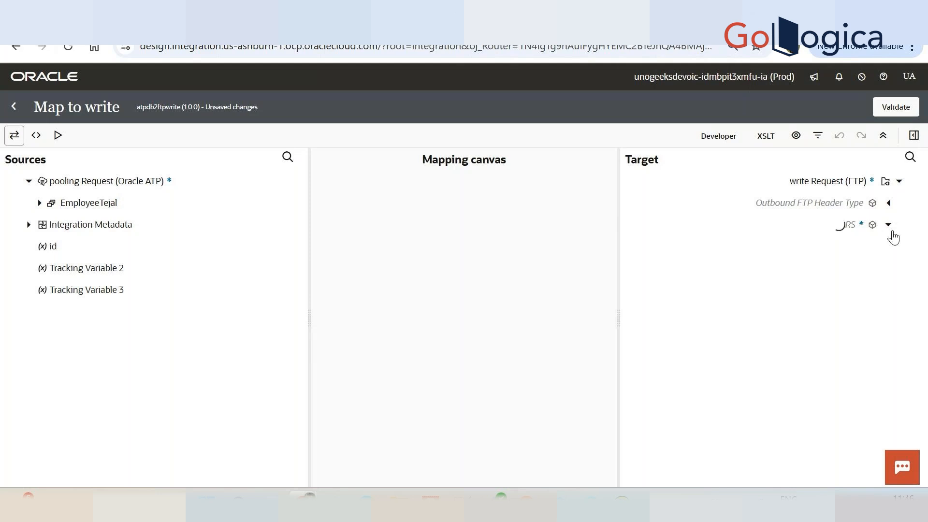
click(40, 203)
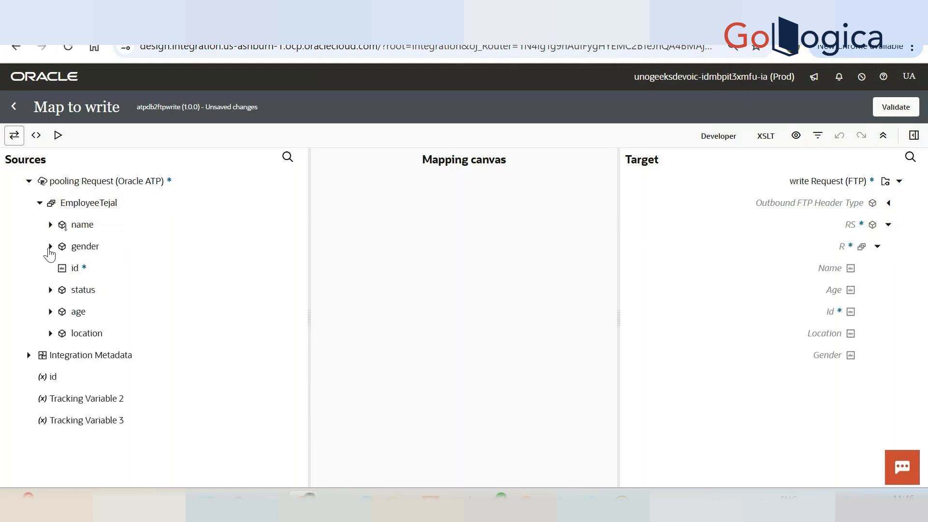
drag(85, 203, 856, 245)
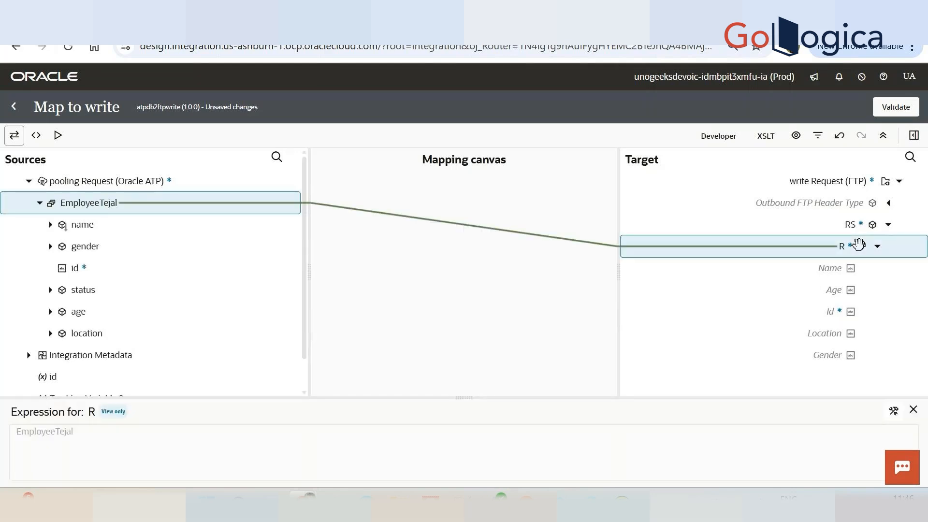
Map the source name, age, id, location and gender fields to their matching Name, Age, Id, Location and Gender targets.
drag(76, 225, 837, 264)
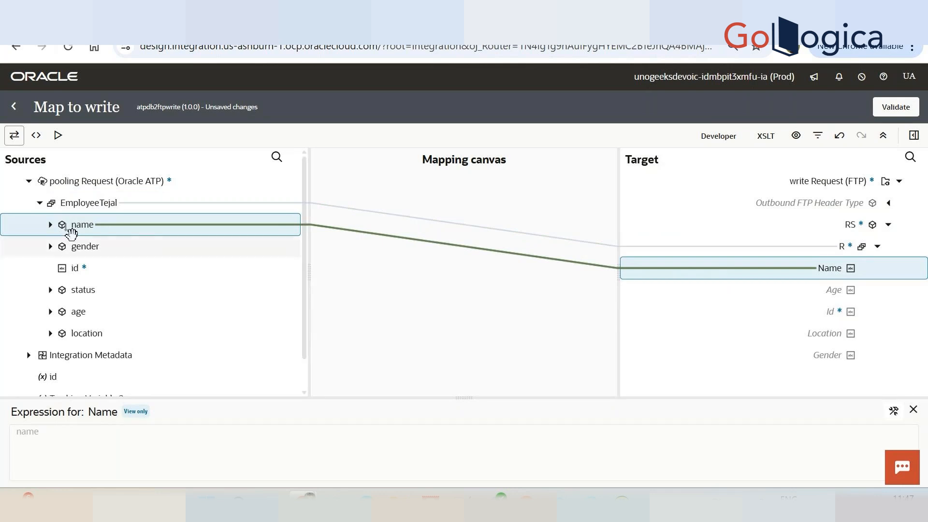
drag(83, 311, 849, 291)
drag(75, 267, 843, 311)
drag(77, 333, 818, 345)
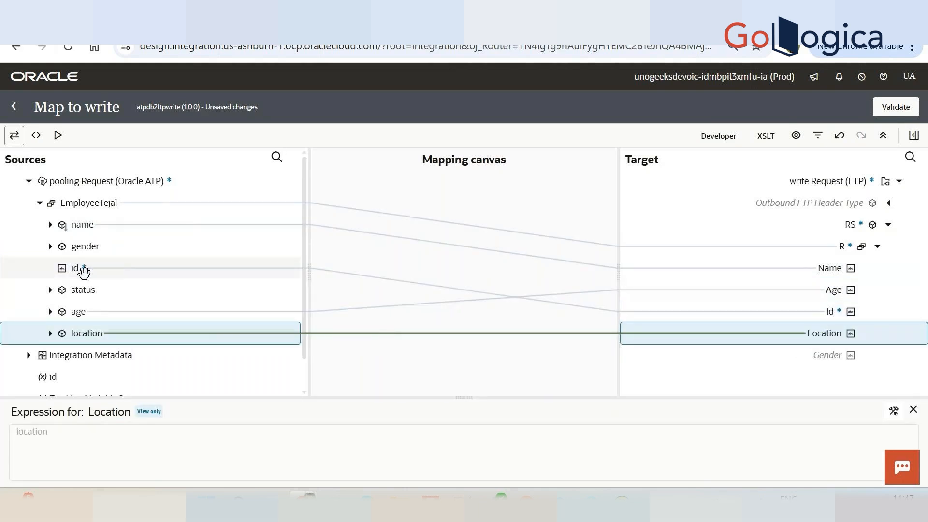
drag(85, 246, 862, 367)
drag(78, 246, 851, 354)
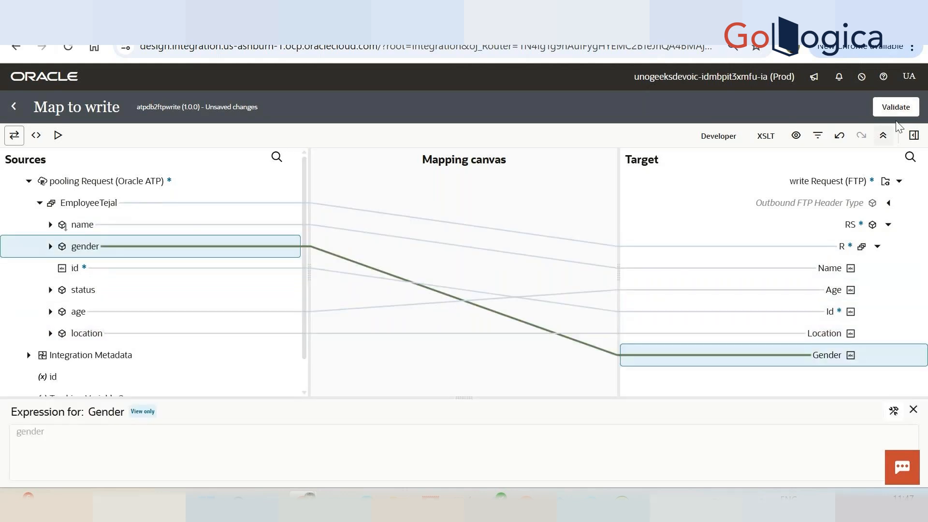
Validate the mapping, save the atpdb2ftpwrite integration and return to the integrations list.
click(896, 107)
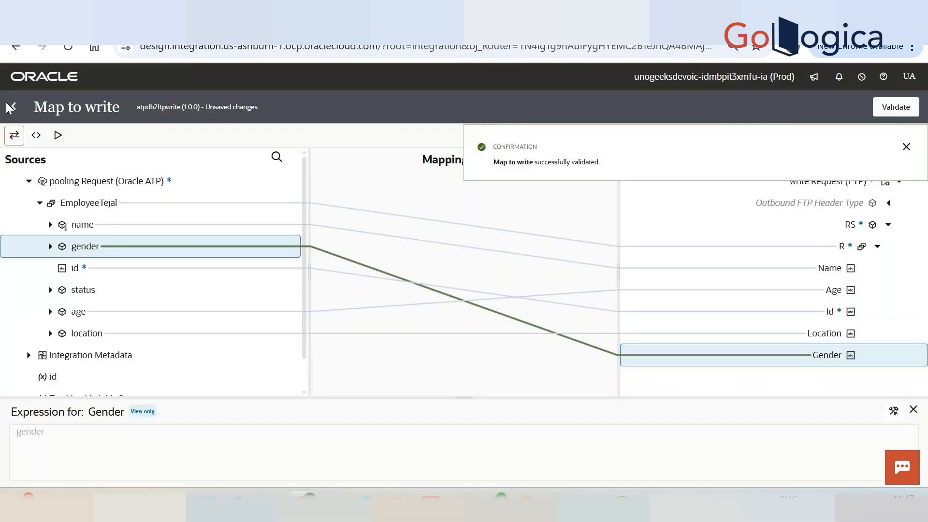
click(19, 107)
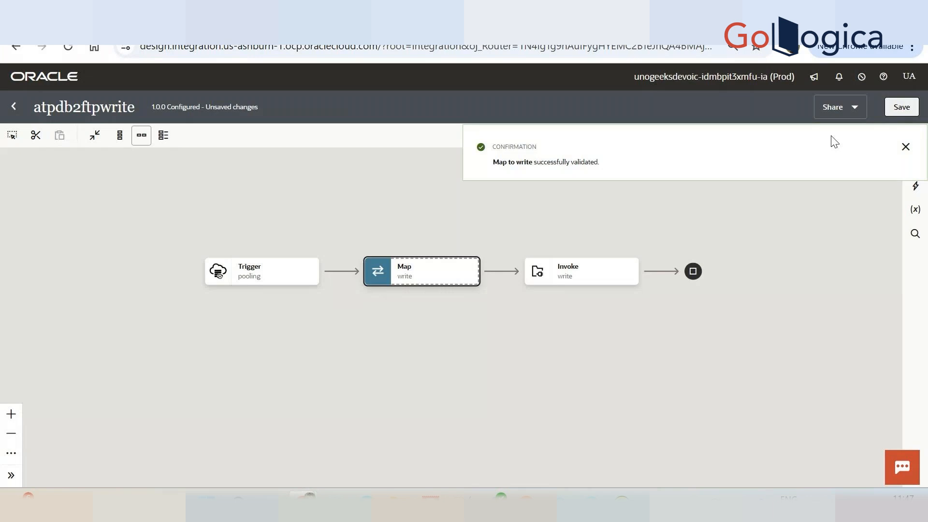
click(901, 107)
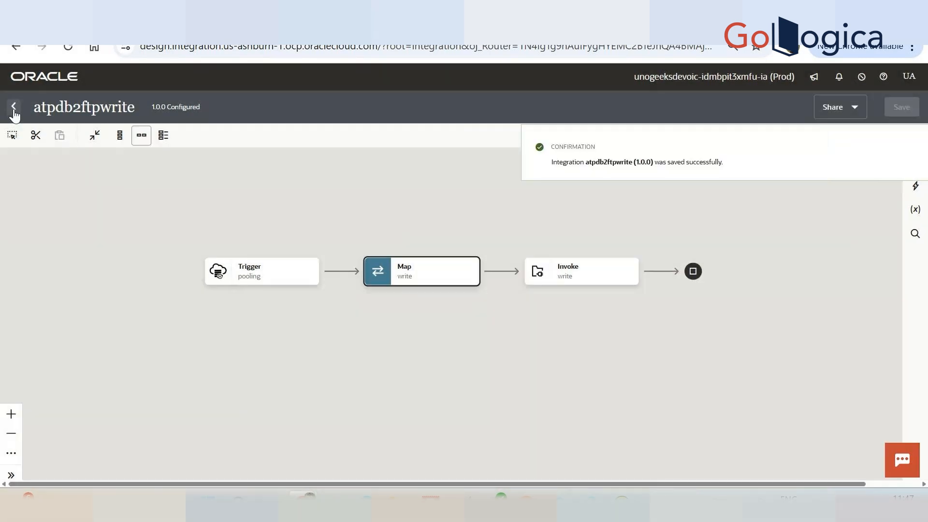
click(13, 107)
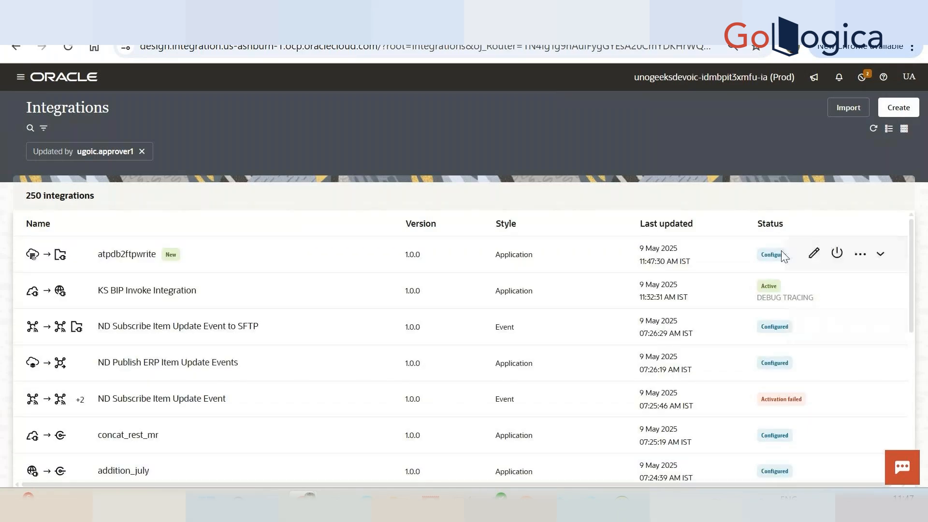
Activate the atpdb2ftpwrite integration with the Debug tracing level and refresh its activation status.
click(836, 254)
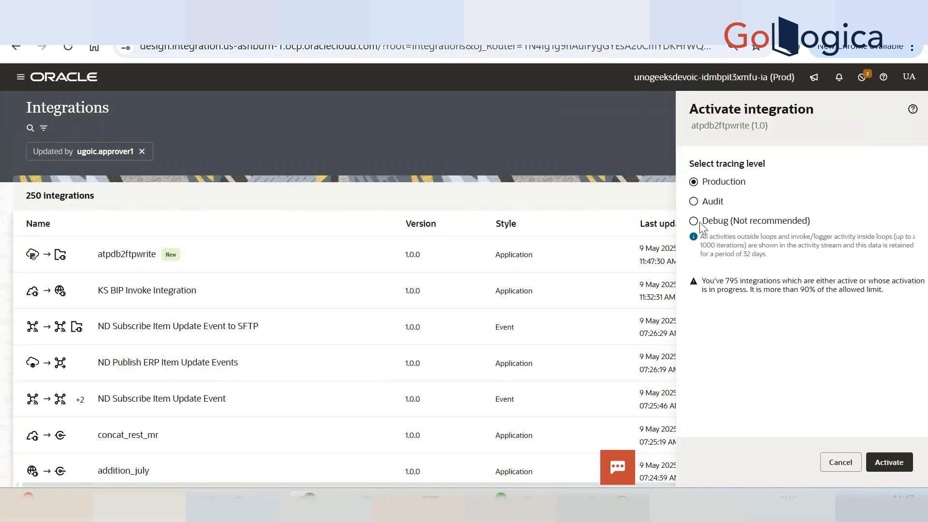
click(694, 221)
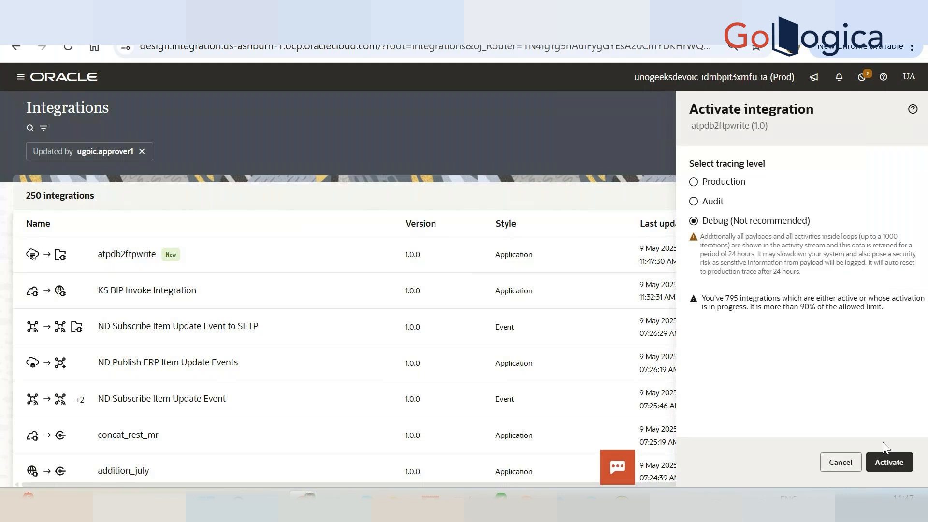
click(884, 463)
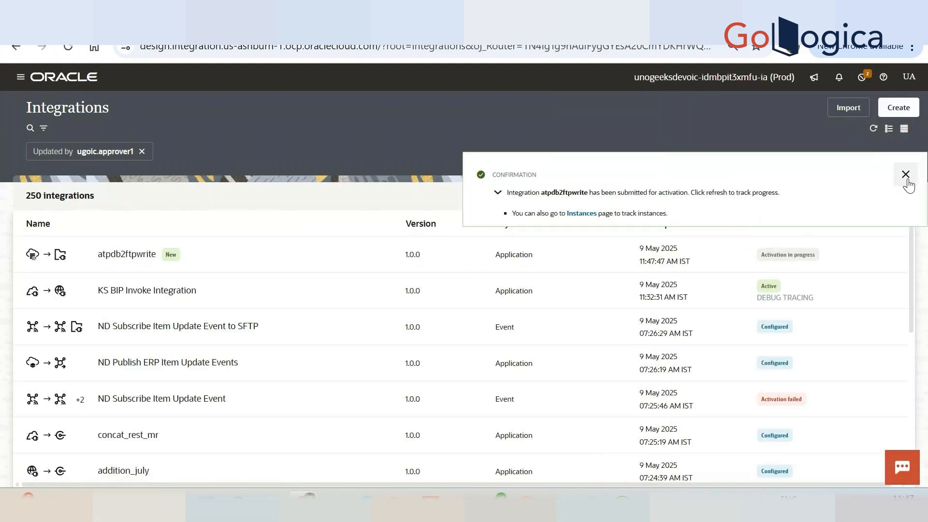
click(907, 179)
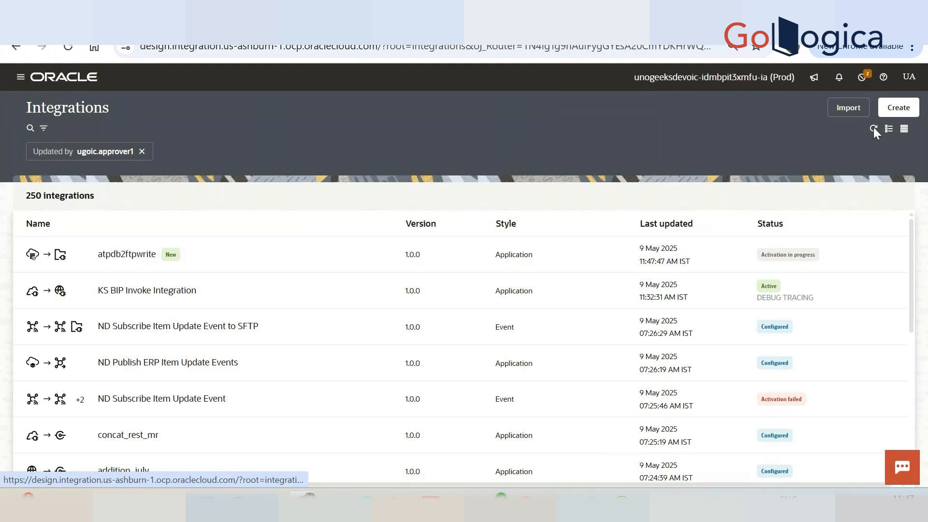
click(874, 128)
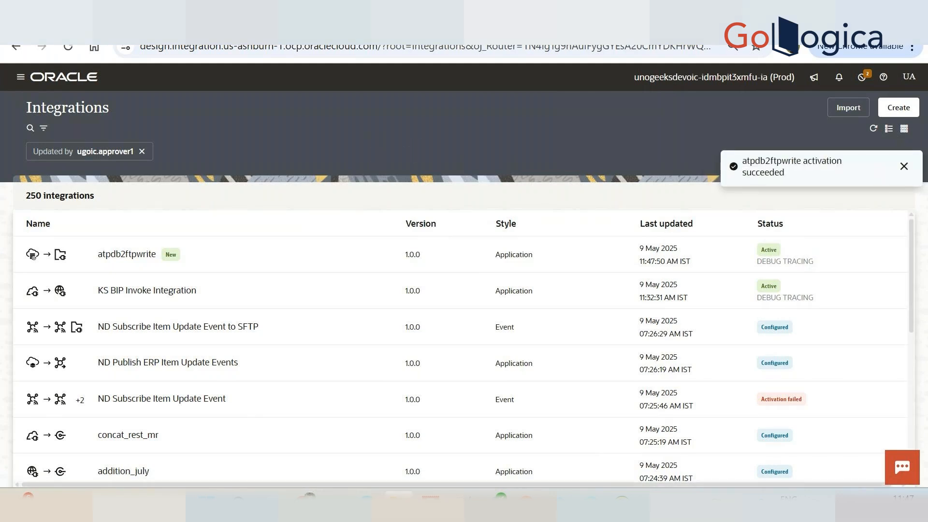
Switch to SQL Developer and open the ATP database connection.
key(alt+Tab)
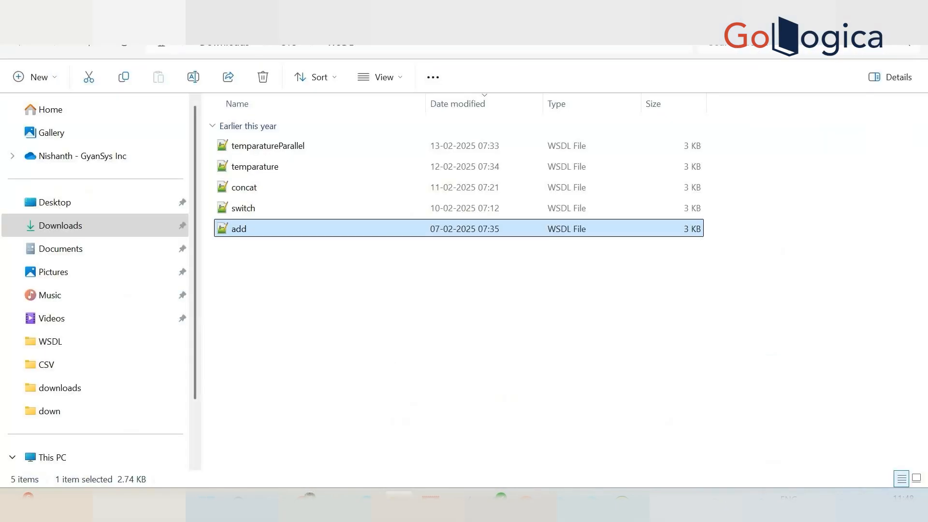
click(57, 229)
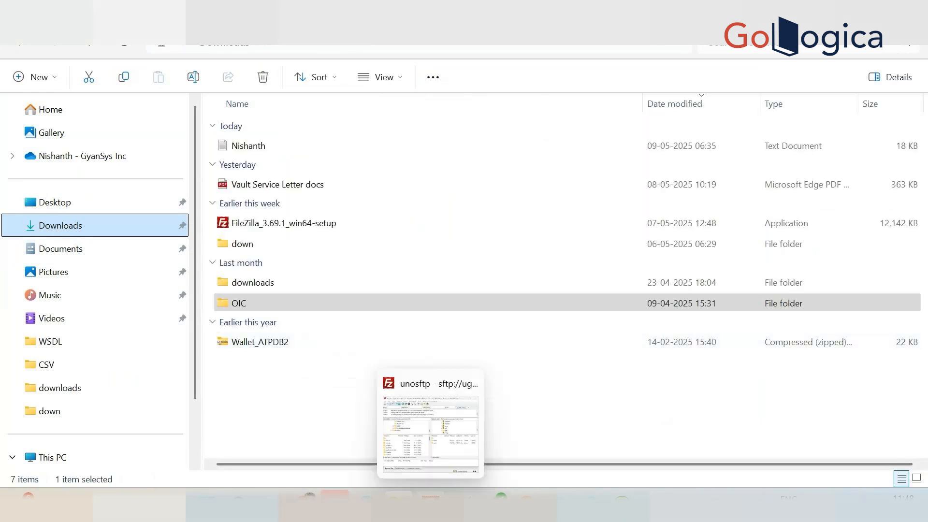
mouse_move(335, 497)
click(377, 425)
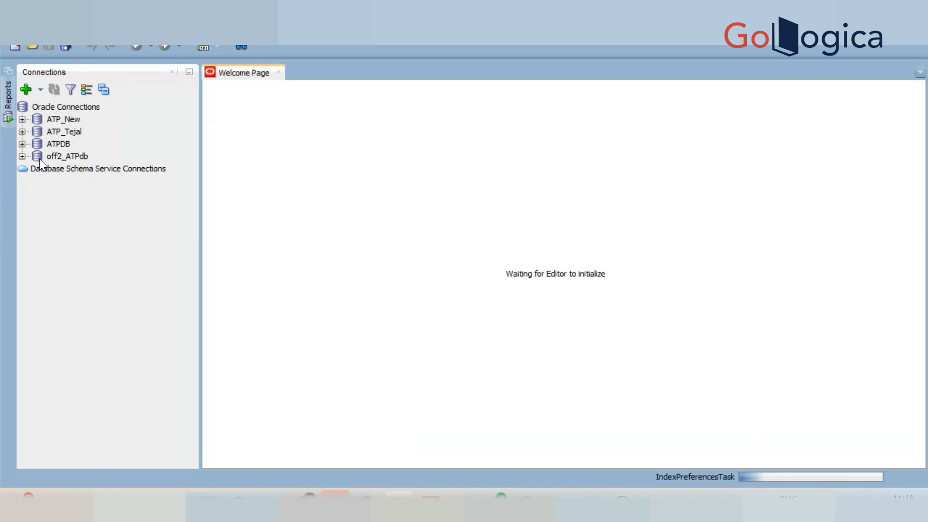
click(22, 144)
Copy the ATPUSER database password from the Notepad++ notes in new 1 and return to SQL Developer.
key(alt+Tab)
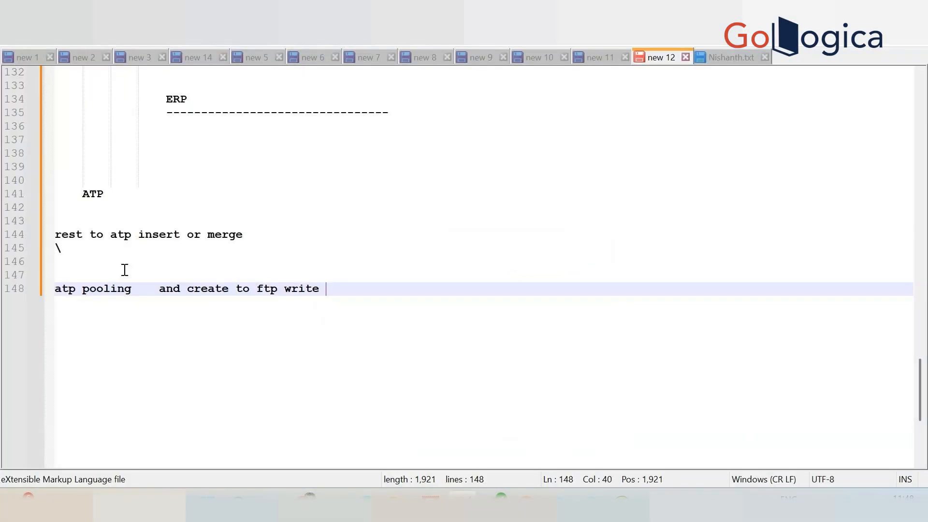
click(27, 56)
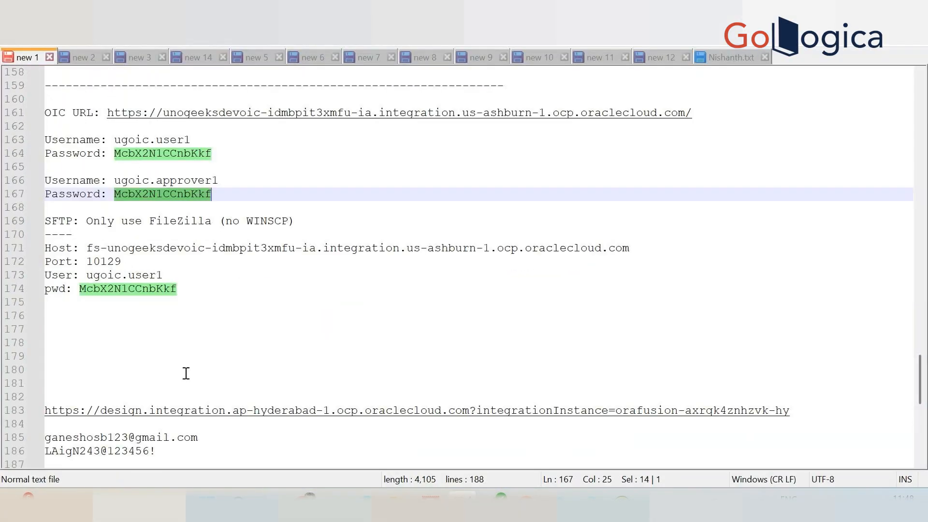
scroll(186, 373, up, 12)
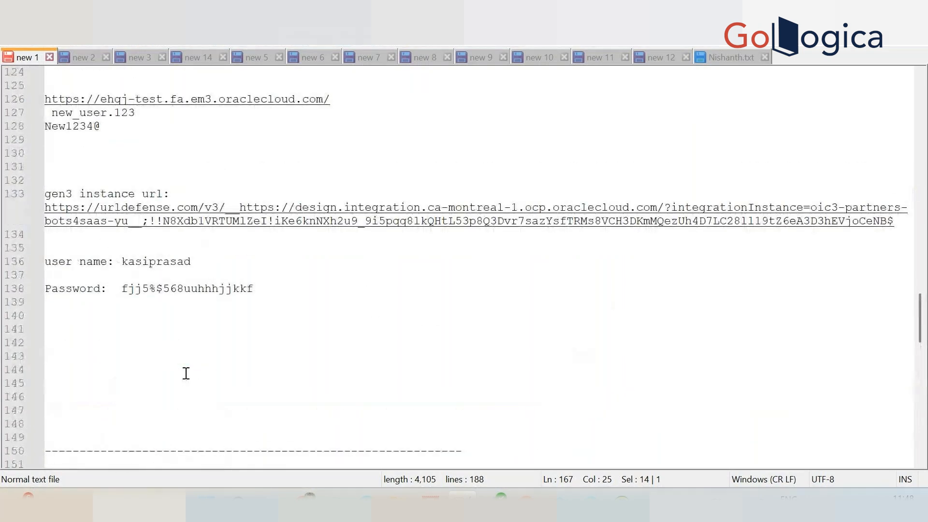
scroll(186, 373, down, 20)
scroll(186, 373, up, 8)
scroll(186, 373, up, 17)
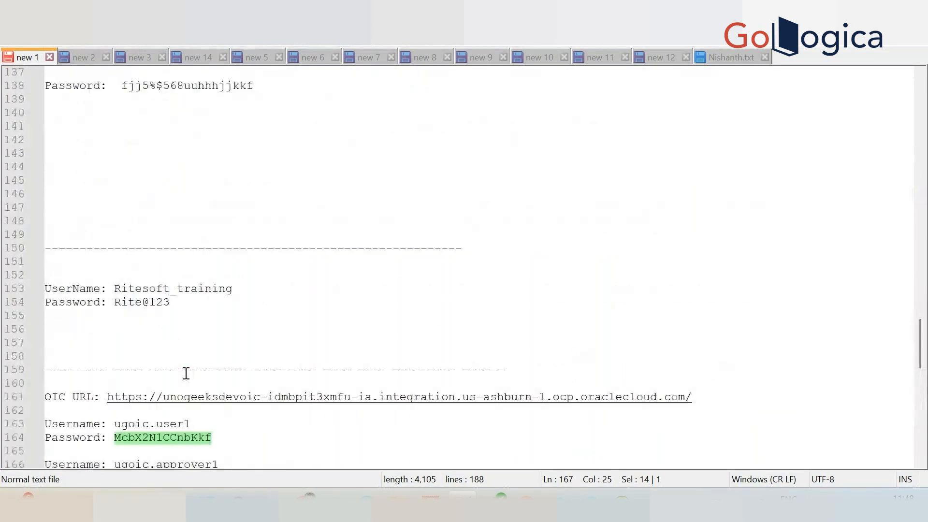
scroll(186, 373, up, 14)
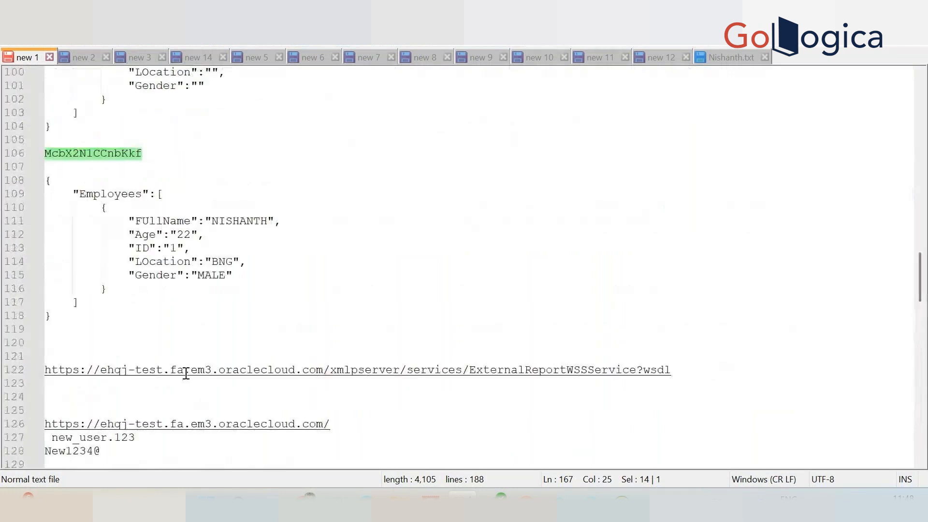
scroll(186, 373, up, 20)
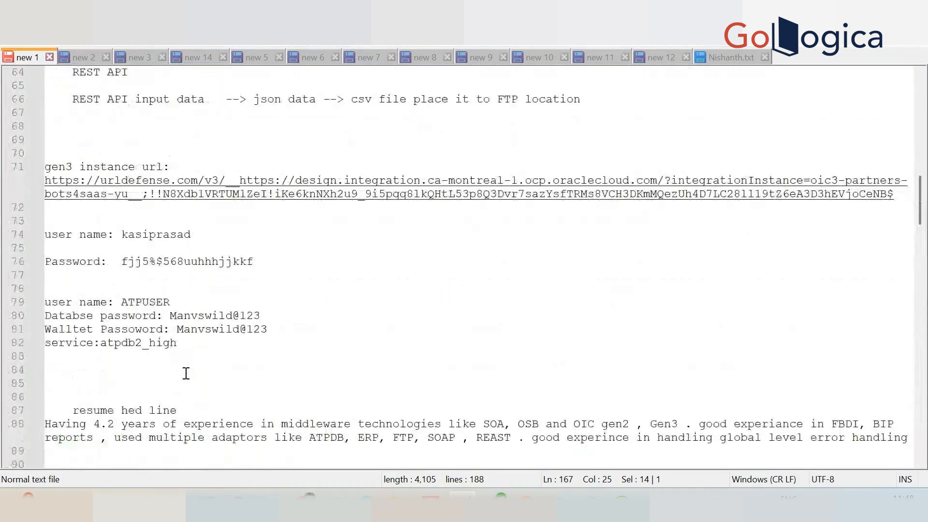
scroll(187, 373, down, 12)
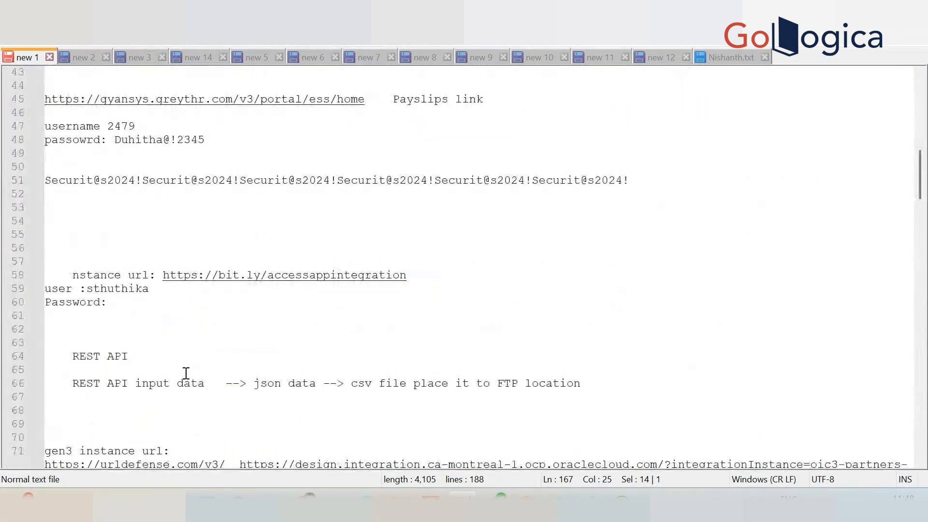
scroll(186, 374, down, 9)
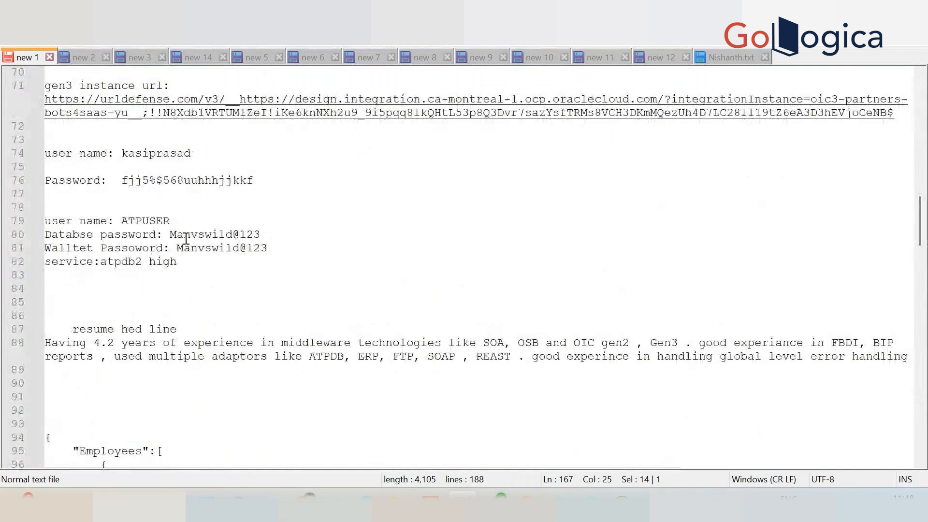
click(169, 235)
drag(169, 234, 263, 234)
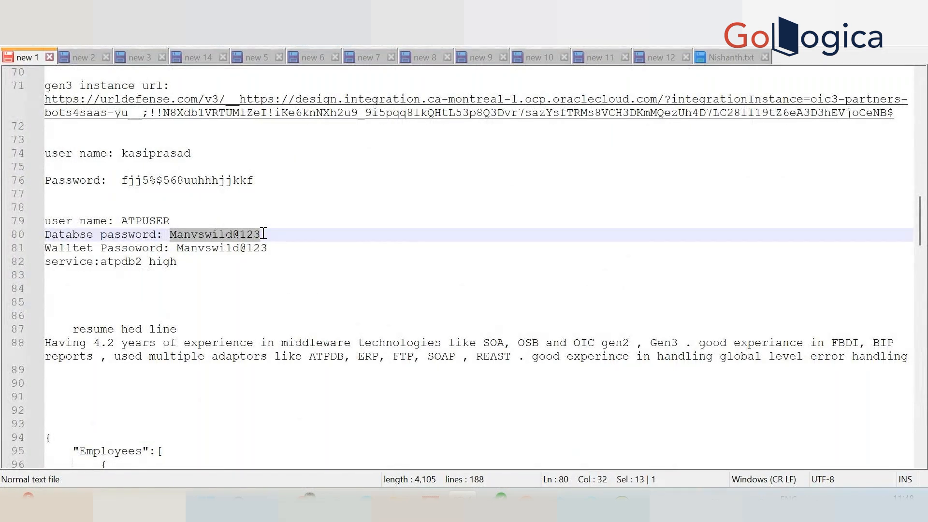
key(alt+Tab)
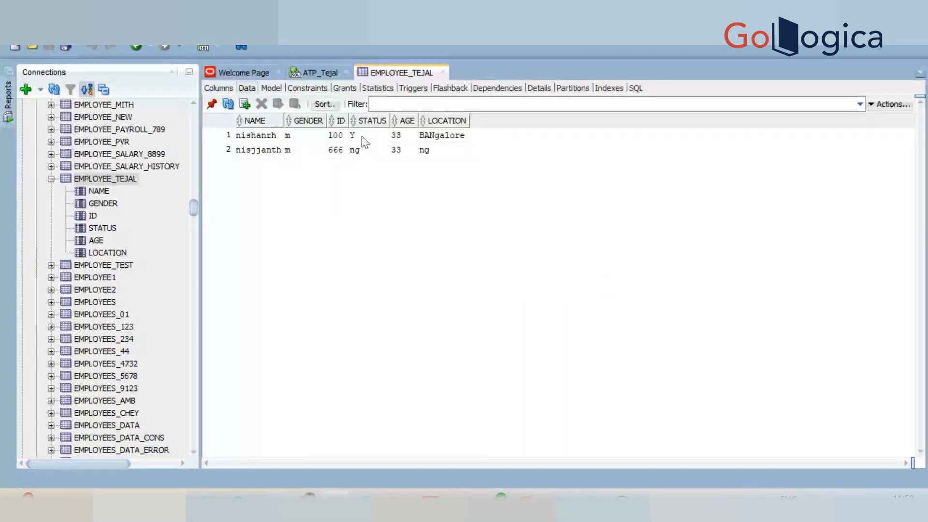
Set STATUS to N in the first row of the EMPLOYEE_TEJAL table and commit the change.
click(359, 136)
text(N)
click(368, 222)
click(279, 103)
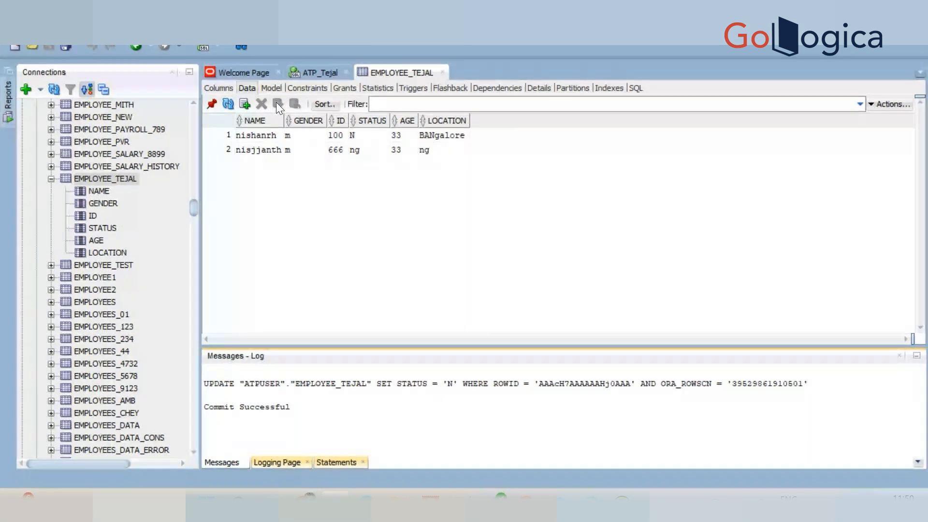
Refresh the EMPLOYEE_TEJAL table data repeatedly to check whether the integration has polled the changed record.
click(229, 104)
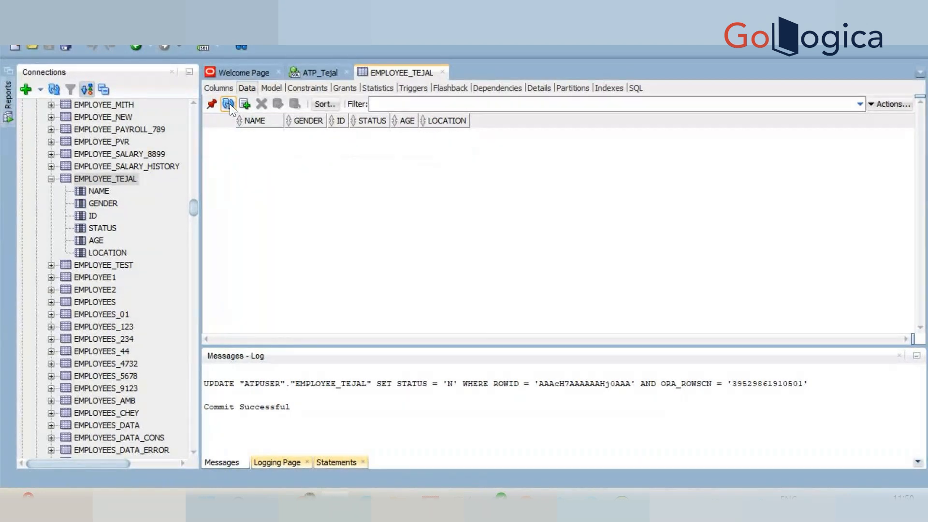
click(229, 104)
click(229, 104)
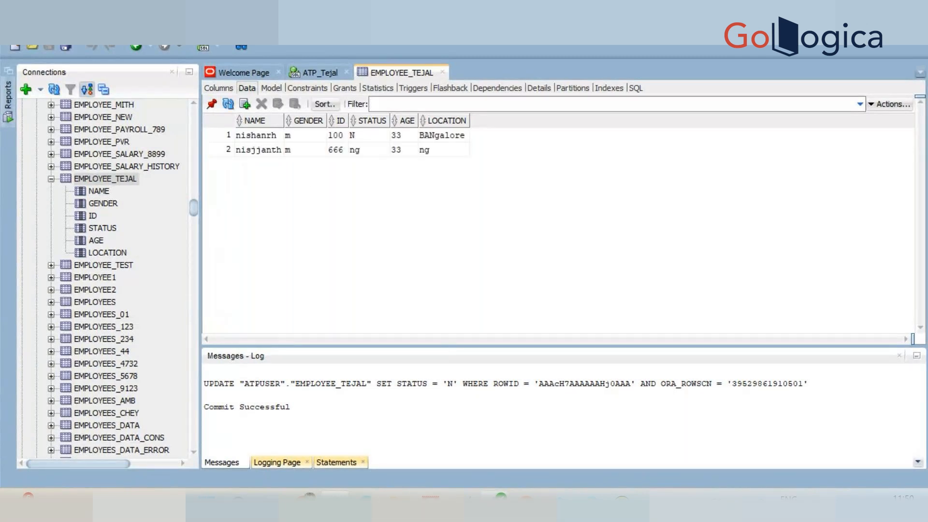
Switch to the FTP client and refresh the remote directory listing to check for the written output.
mouse_move(430, 502)
click(430, 425)
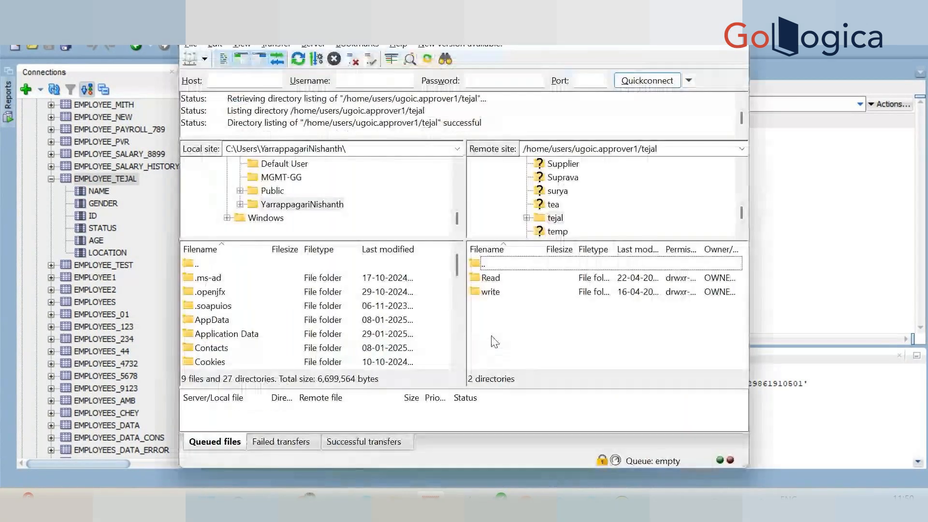
right_click(493, 335)
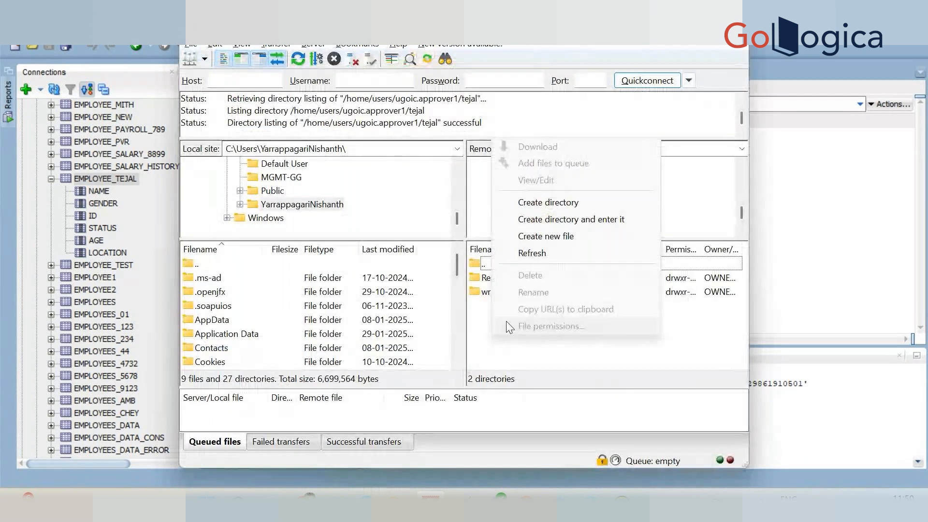
click(531, 253)
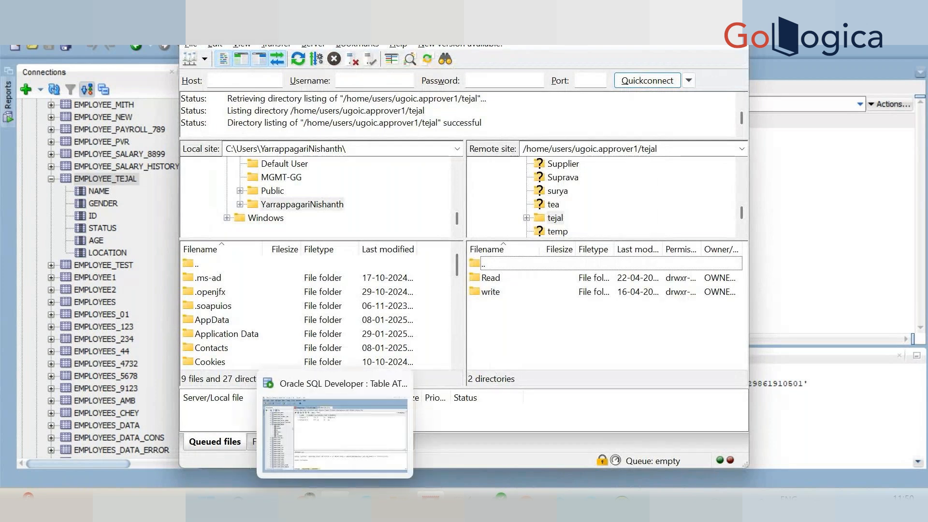
Switch back to Oracle Integration, open the tracked instances of atpdb2ftpwrite and refresh them.
mouse_move(309, 501)
click(234, 431)
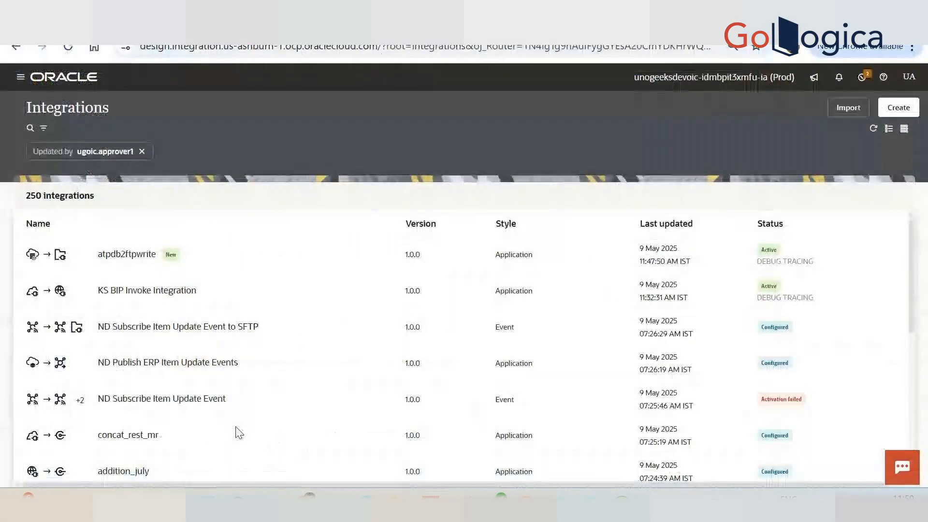
click(860, 254)
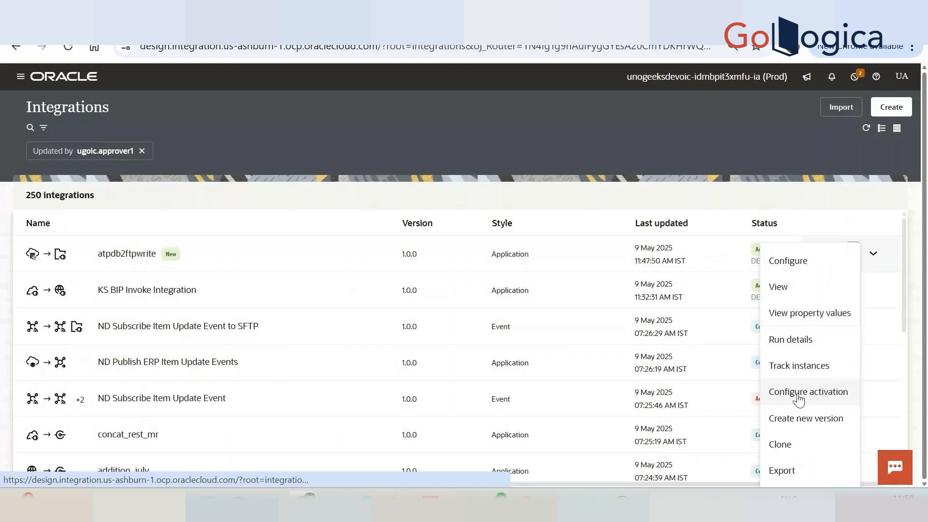
click(798, 396)
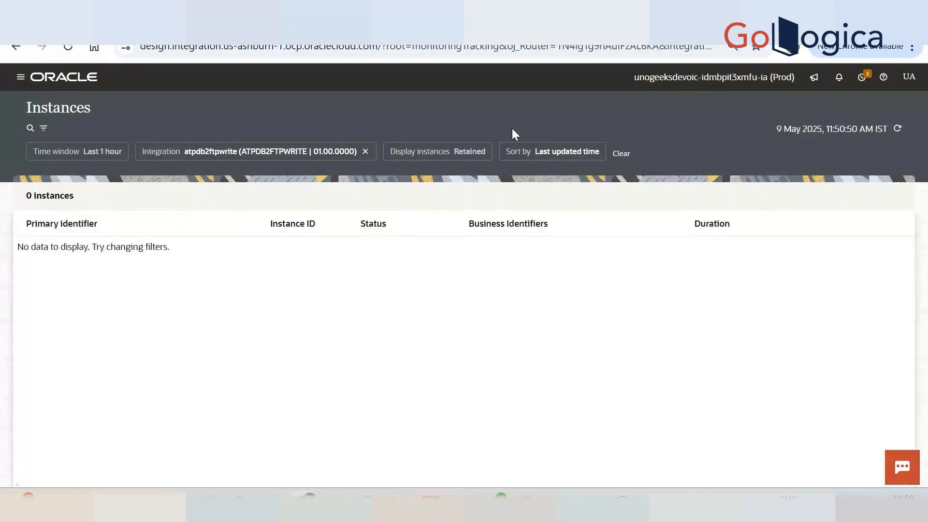
click(897, 129)
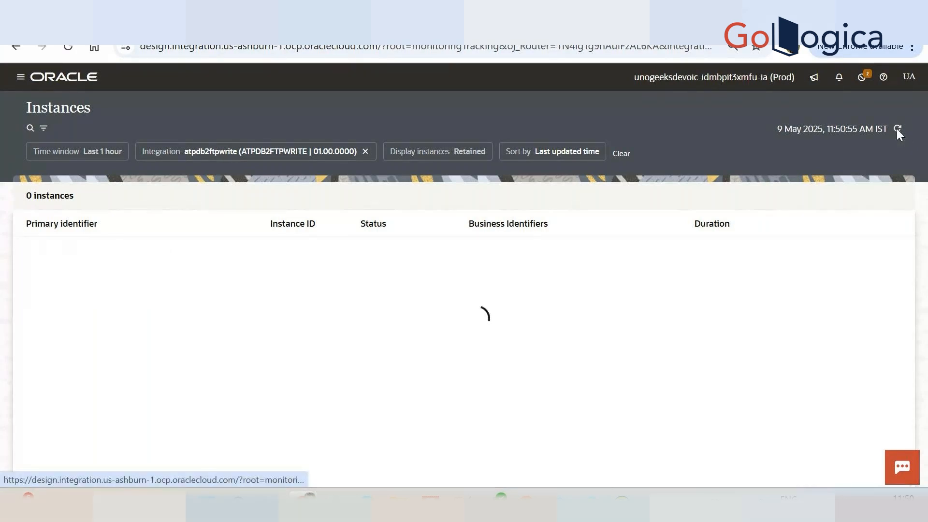
Return to the Integrations design list and deactivate atpdb2ftpwrite.
click(14, 81)
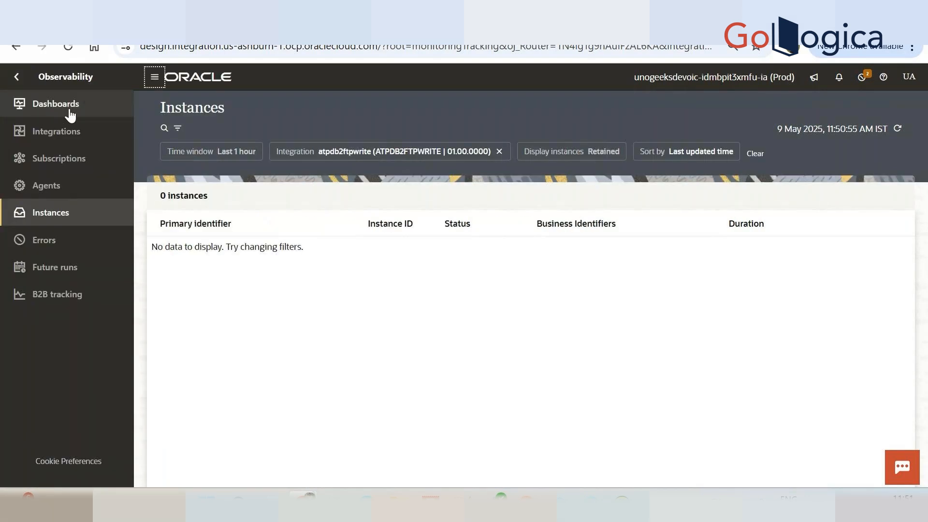
click(18, 77)
click(92, 158)
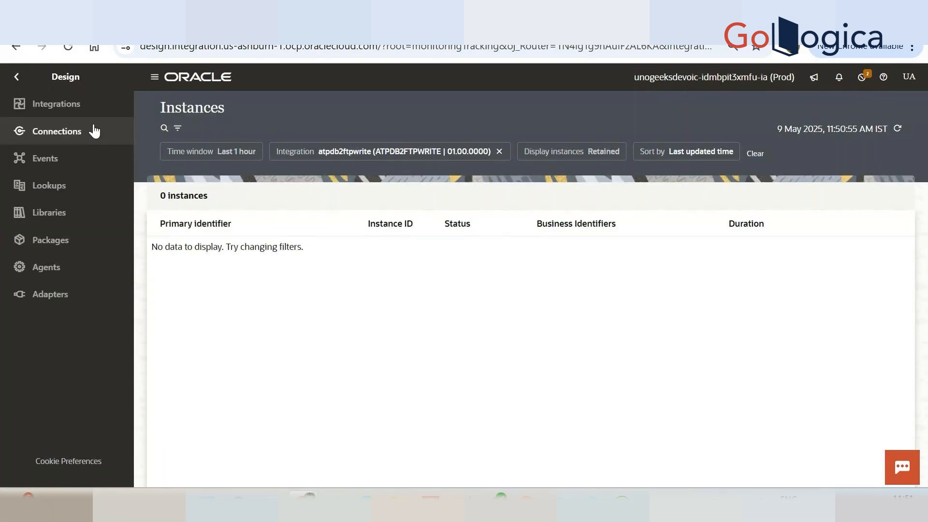
click(87, 105)
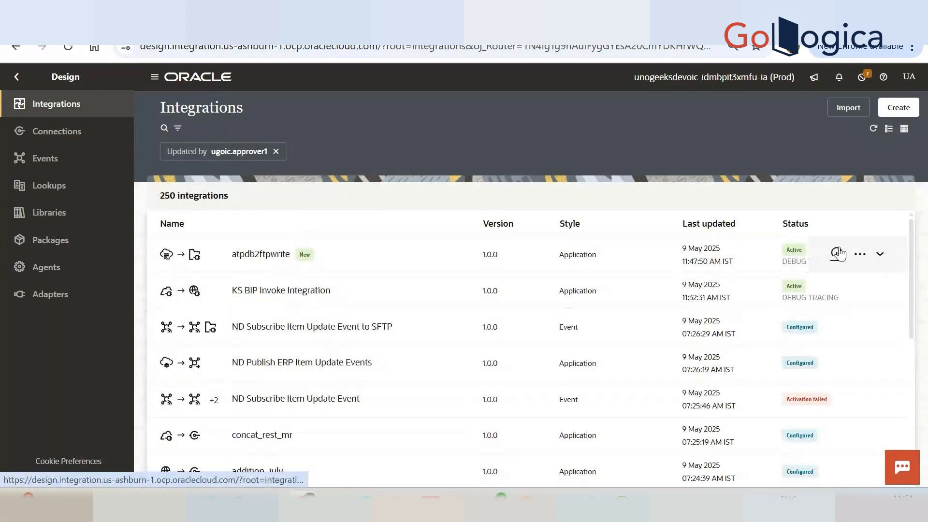
click(840, 253)
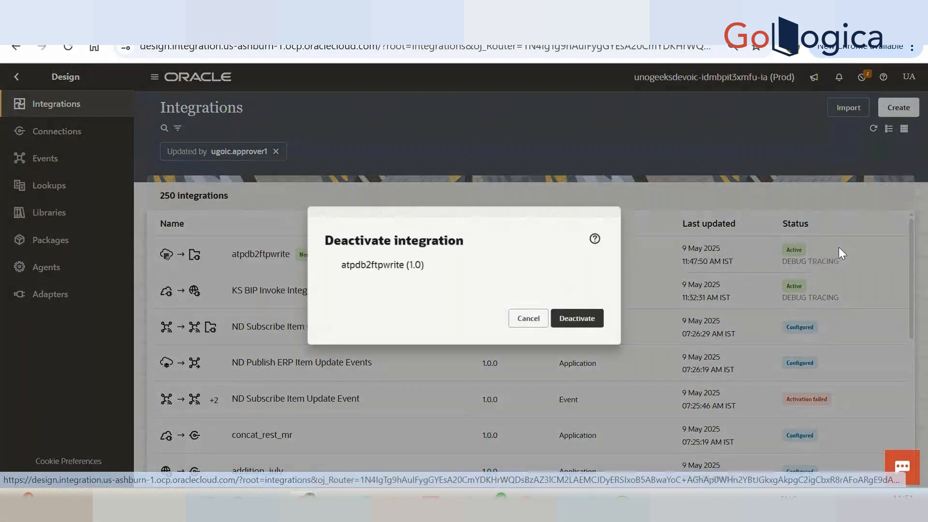
click(581, 321)
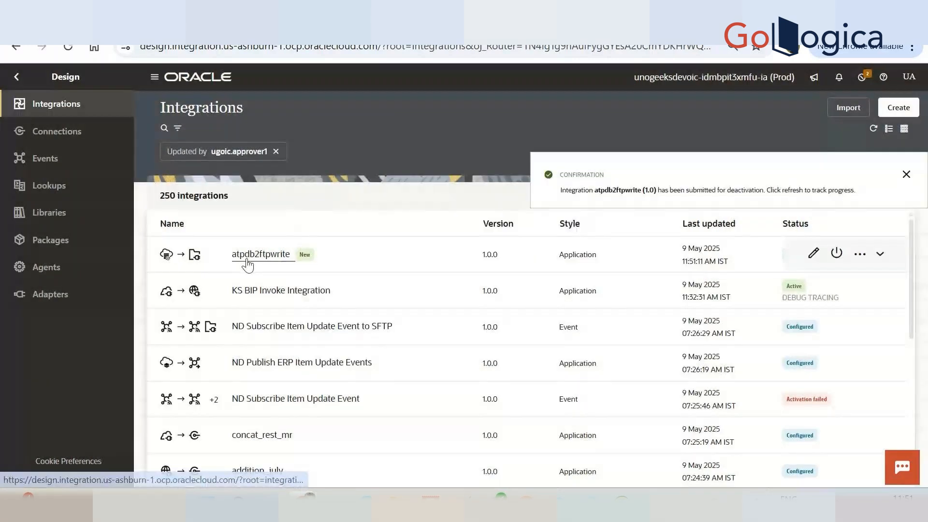
Open atpdb2ftpwrite and bring up the polling strategy options of its pooling trigger for EMPLOYEE_TEJAL.
click(276, 254)
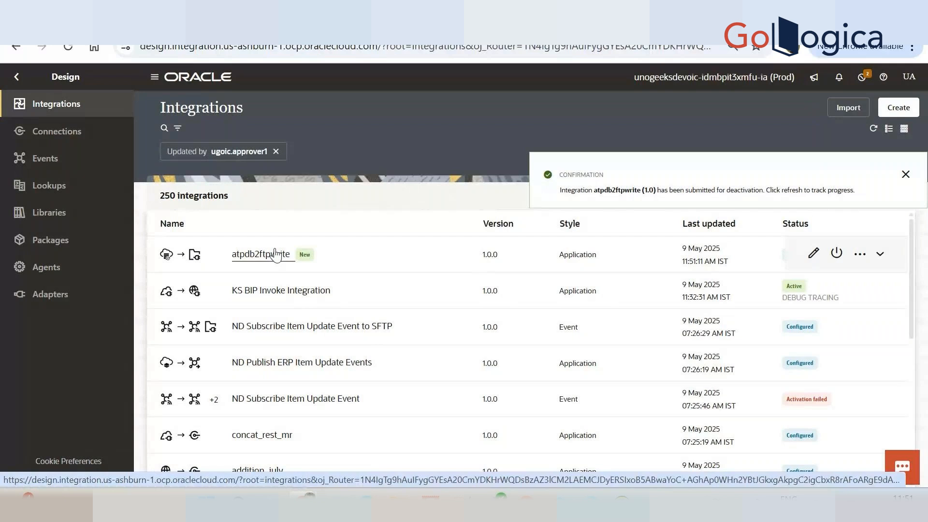
click(275, 255)
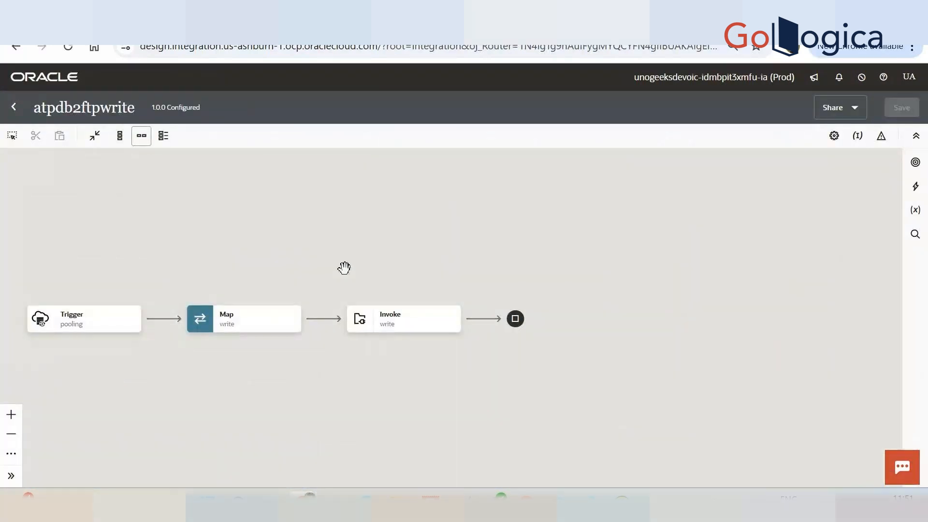
double_click(89, 327)
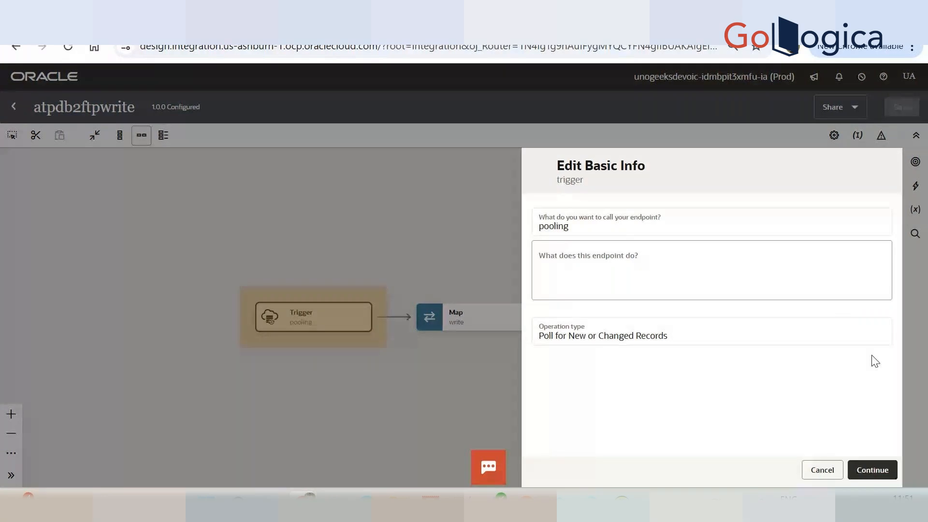
click(867, 467)
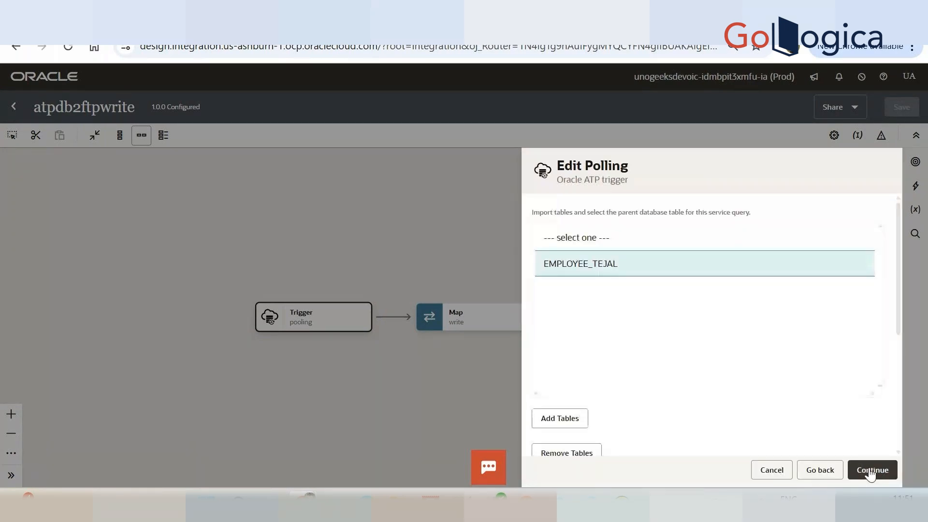
scroll(795, 375, down, 5)
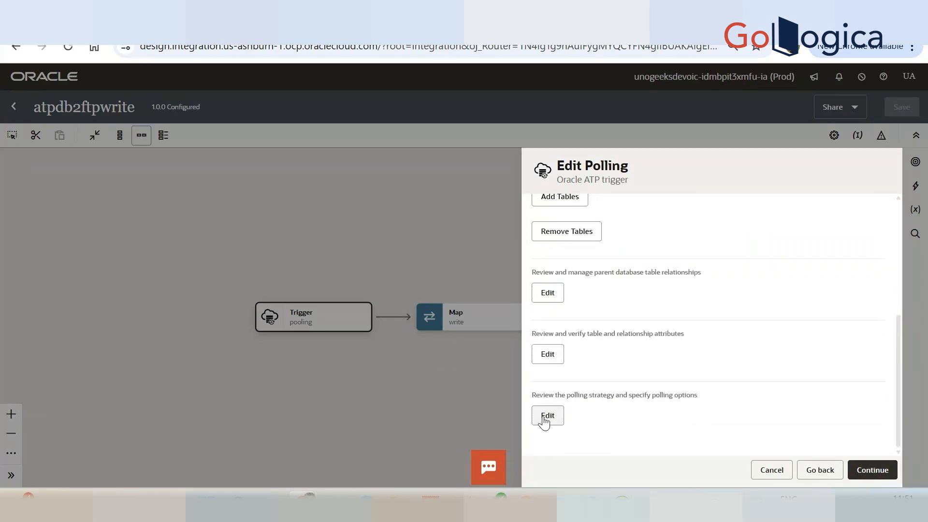
click(545, 418)
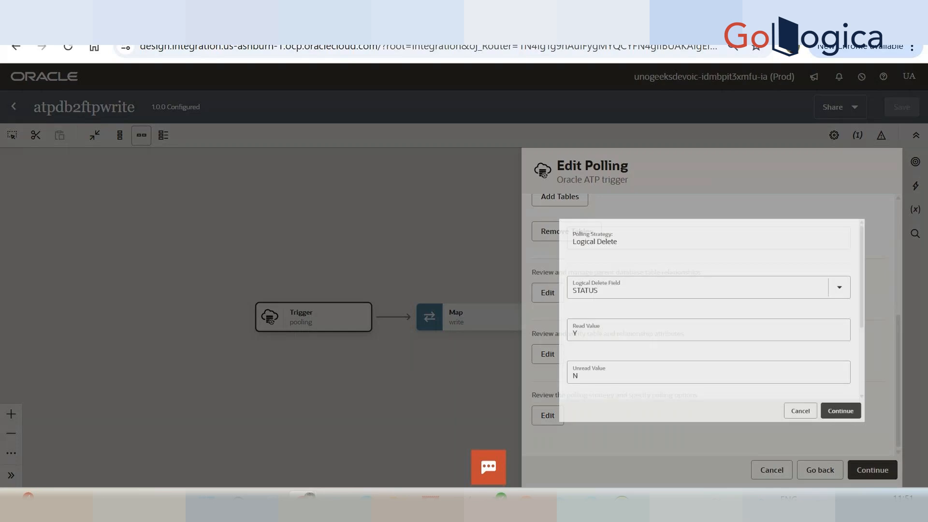
Mute and unmute the microphone in the GoTo meeting and return to the integration editor.
click(660, 13)
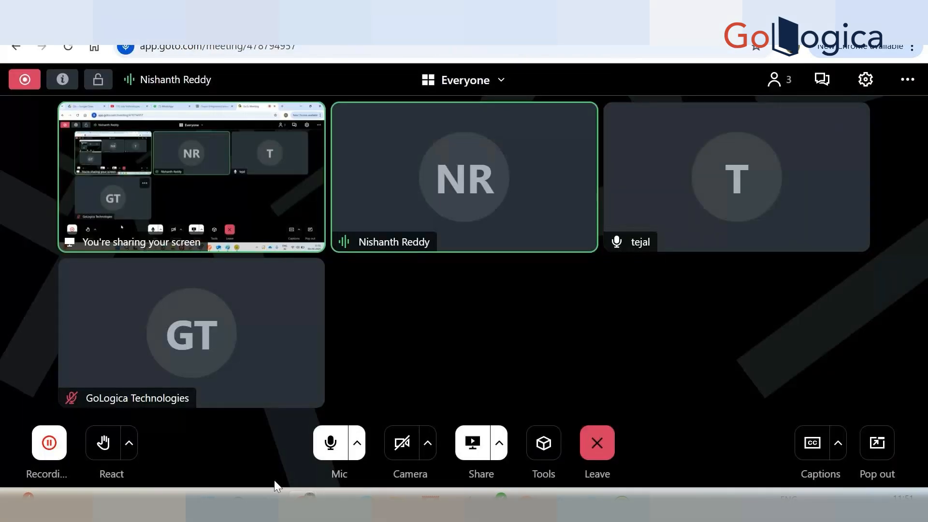
click(330, 442)
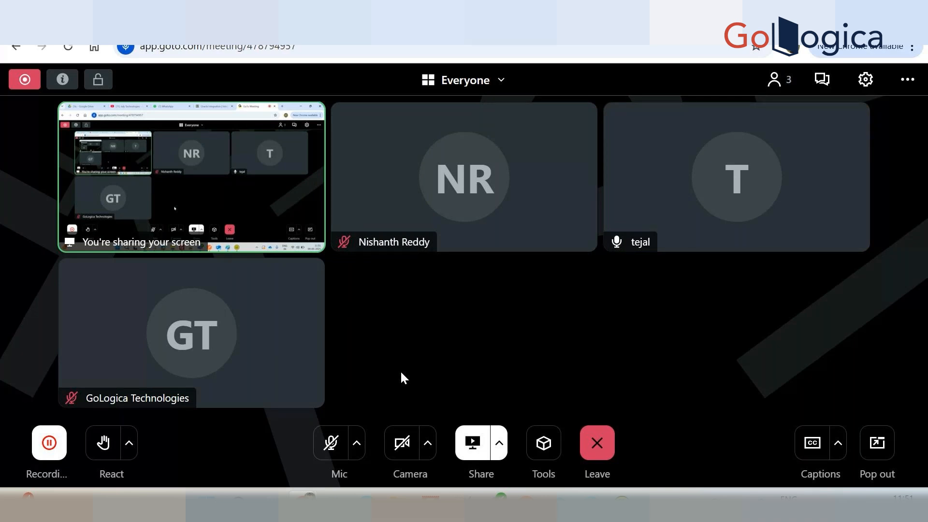
click(329, 441)
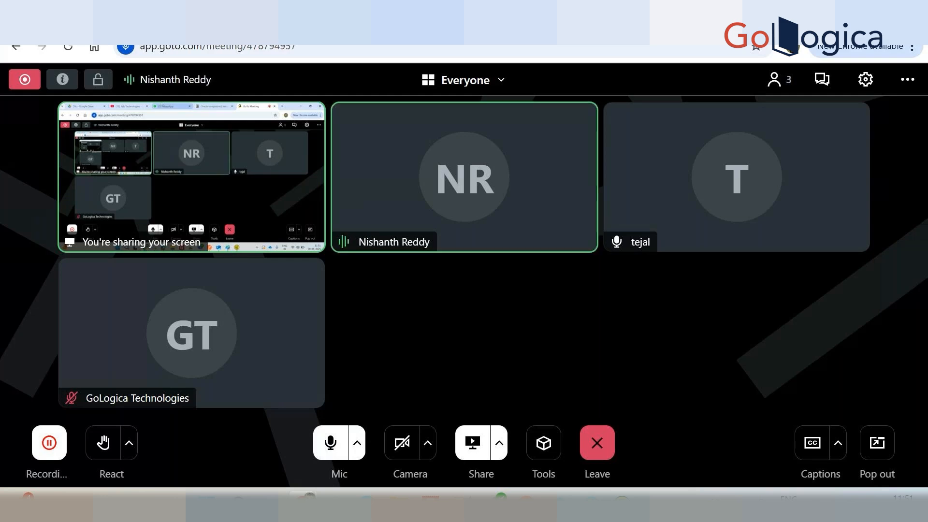
click(503, 27)
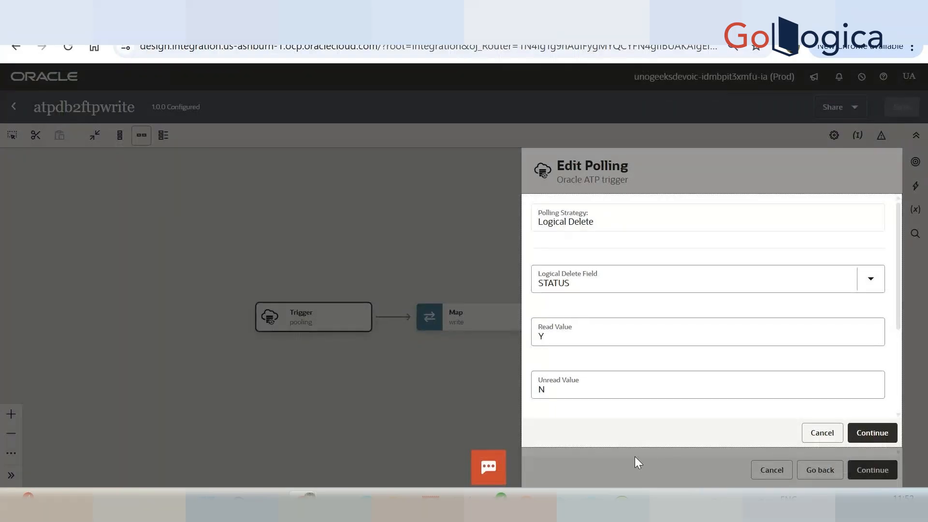
Review the trigger's logical delete field, its read, unread and rejected values, and the polling frequency.
click(559, 390)
click(554, 335)
scroll(552, 335, down, 2)
scroll(551, 336, up, 1)
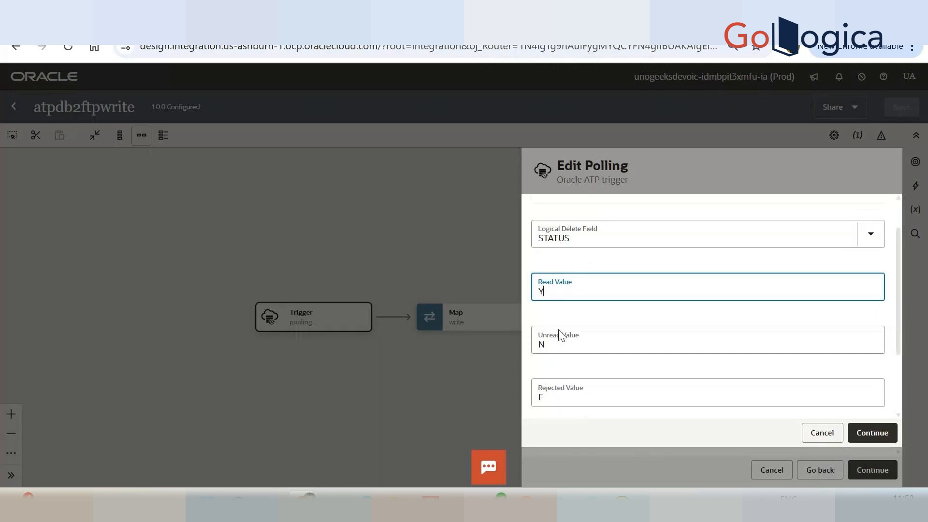
scroll(608, 370, down, 2)
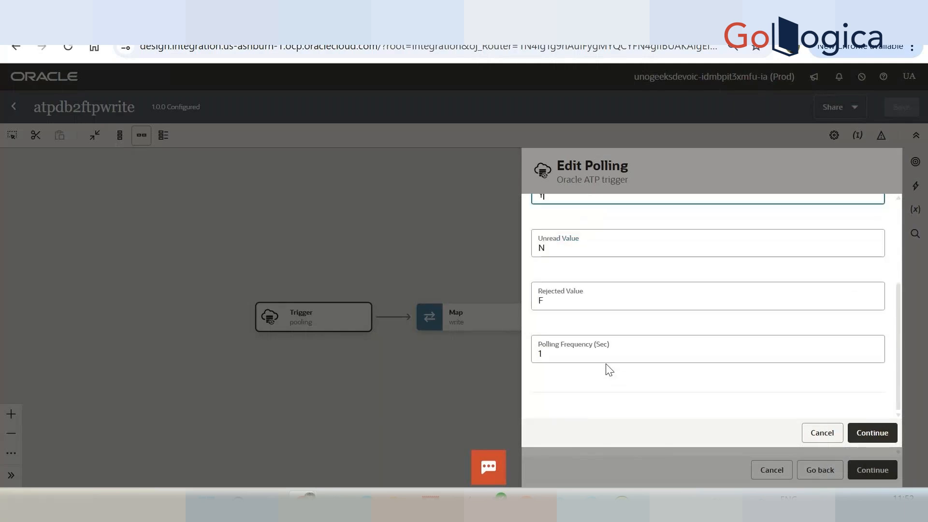
click(563, 361)
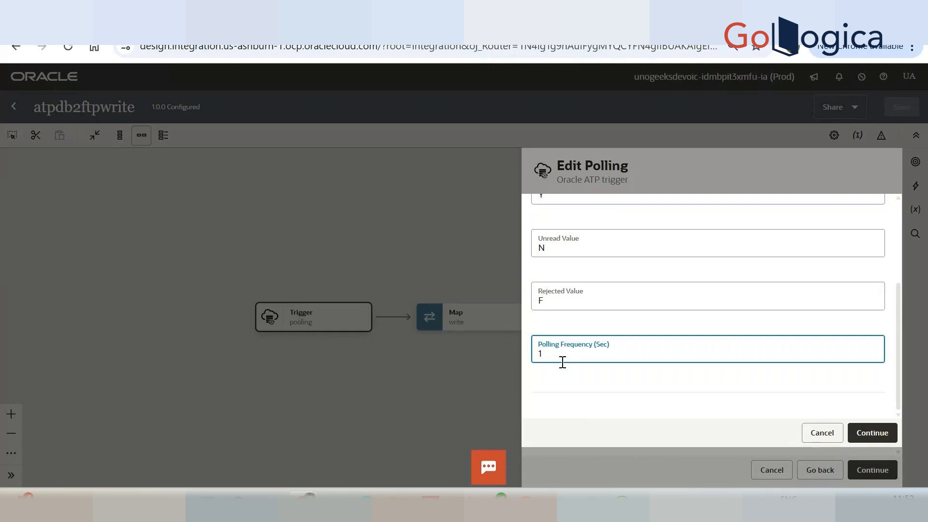
Switch to SQL Developer to check the STATUS values in EMPLOYEE_TEJAL and return to the polling options.
mouse_move(462, 505)
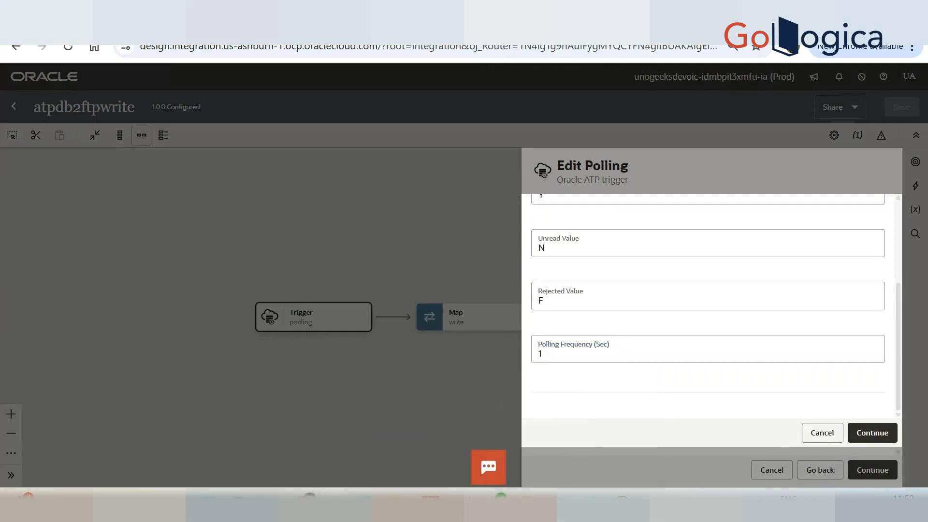
key(alt+Tab)
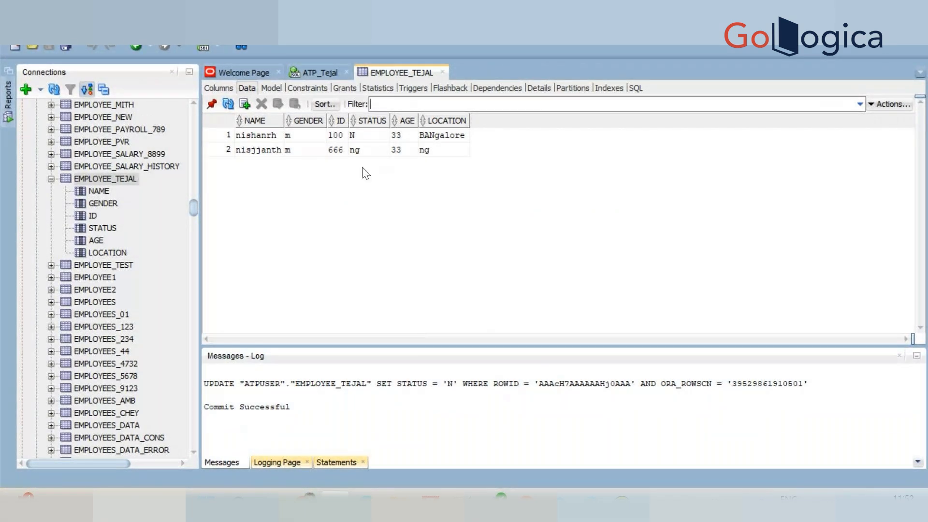
click(304, 502)
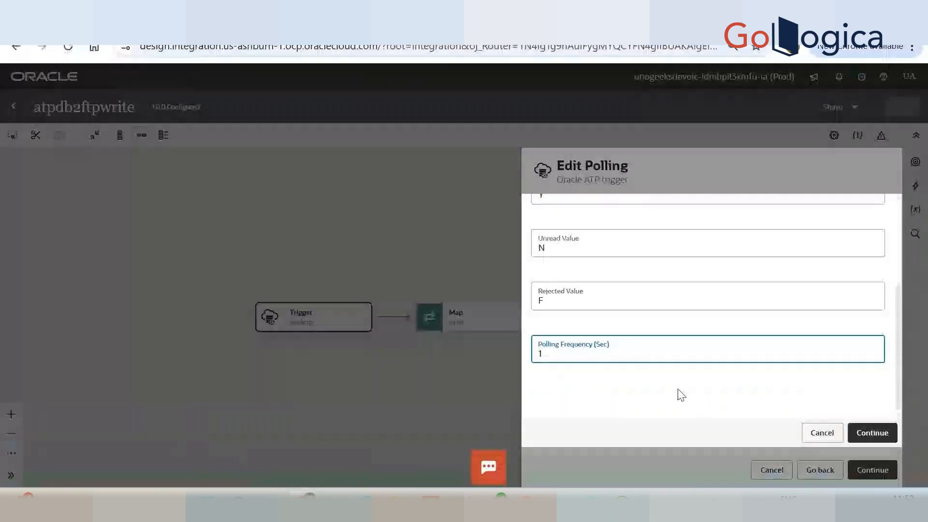
Accept the polling options, review the polling SQL in the summary, finish the trigger and save the integration.
click(869, 437)
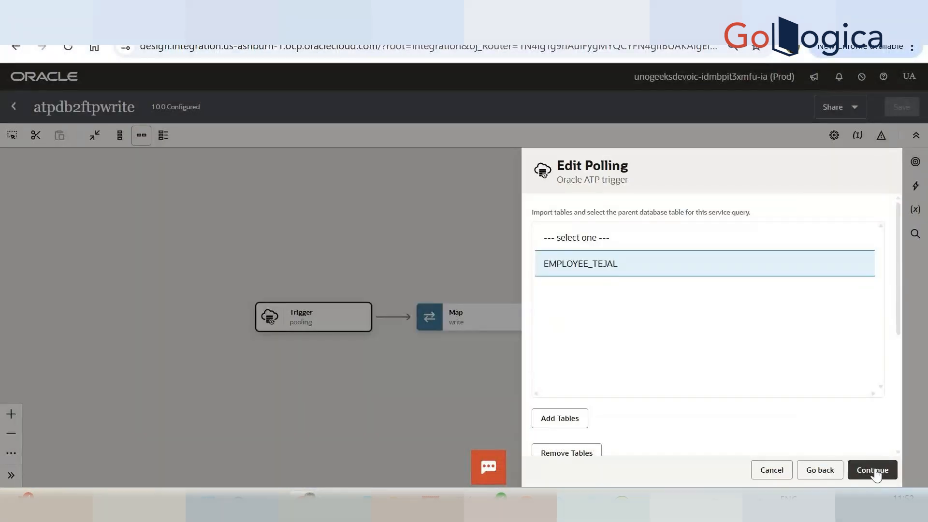
click(875, 472)
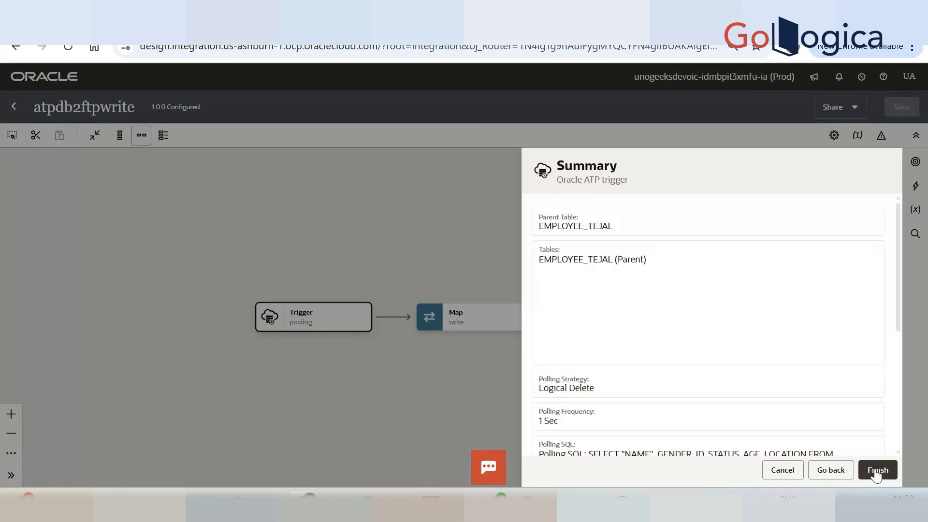
scroll(727, 257, down, 2)
scroll(730, 256, down, 3)
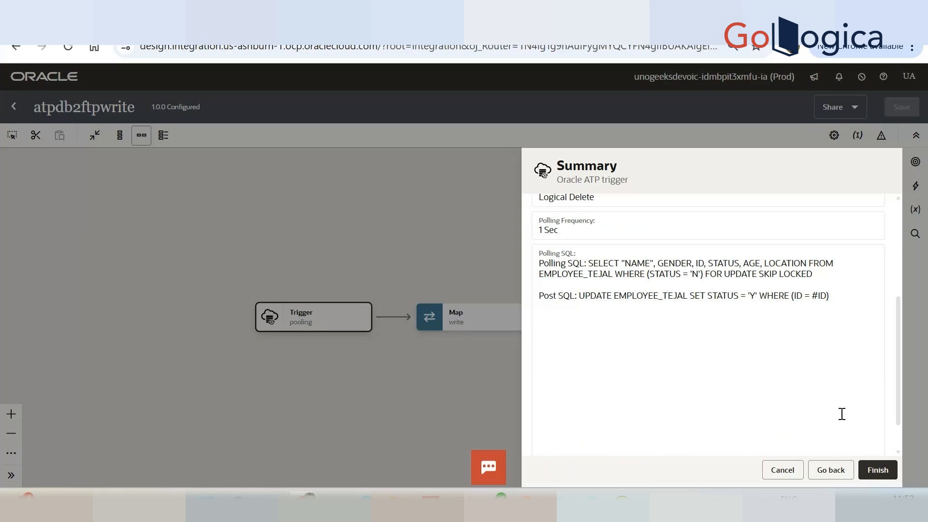
click(877, 470)
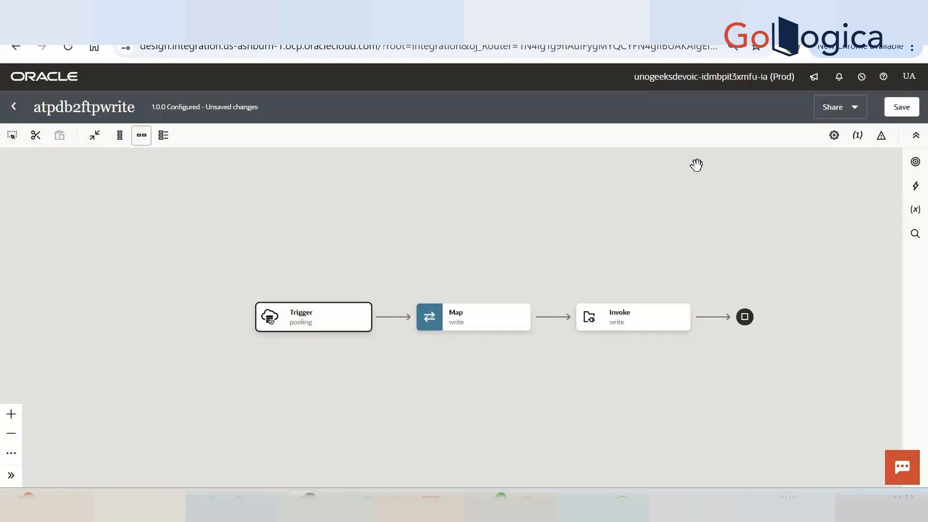
click(902, 107)
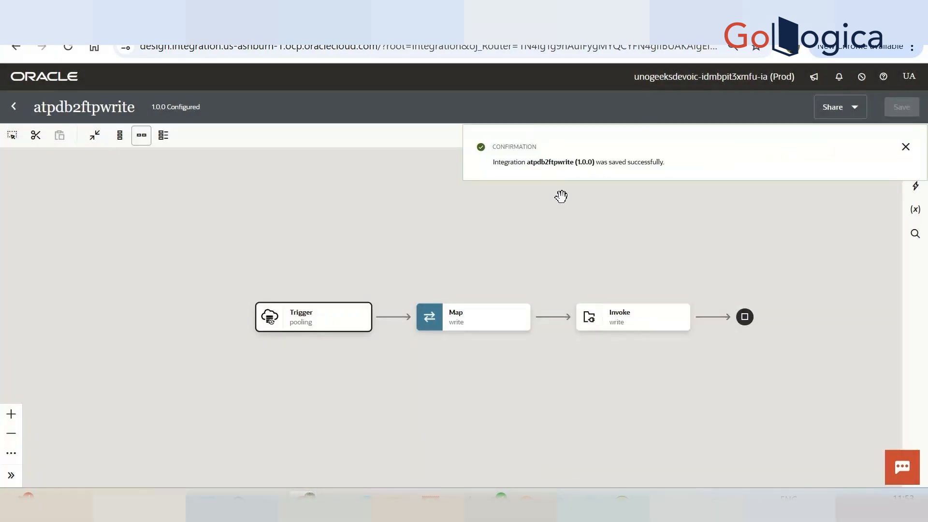
click(905, 147)
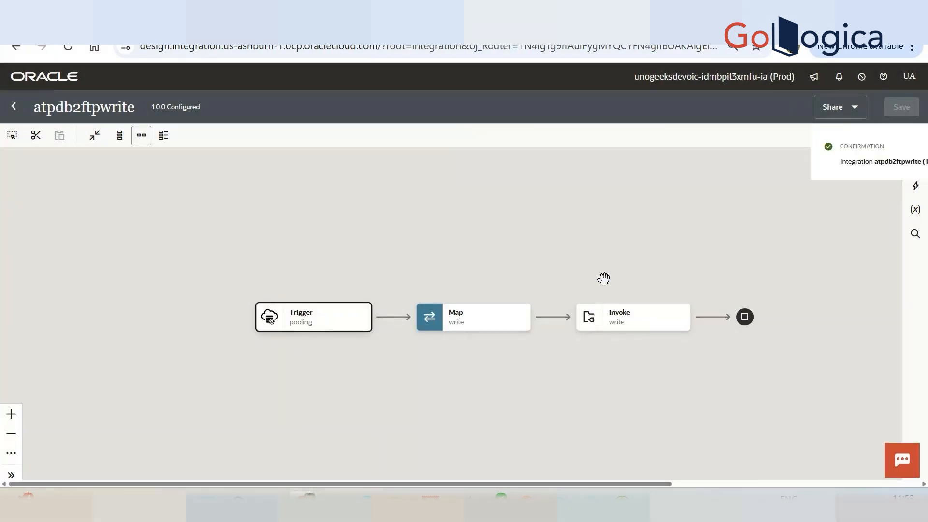
Open the write map to inspect its sources and target, and return to the integration canvas.
double_click(486, 324)
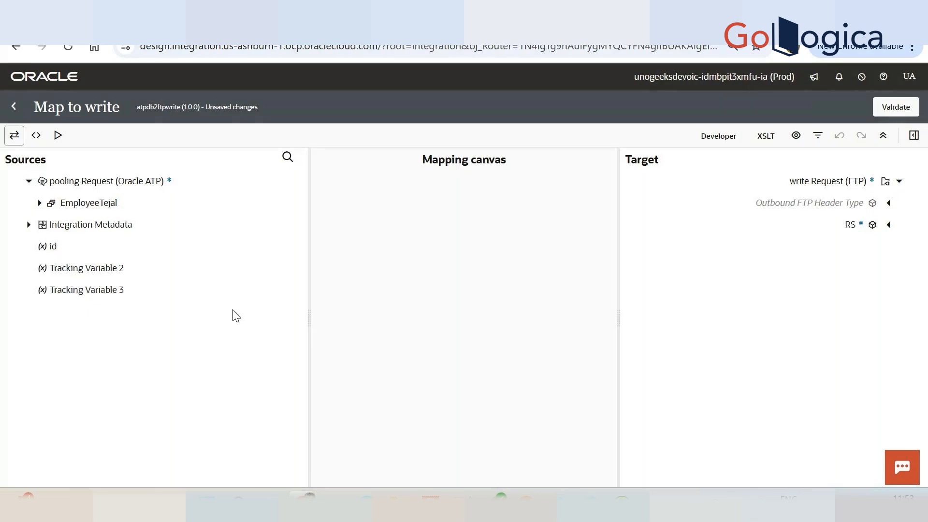
click(13, 108)
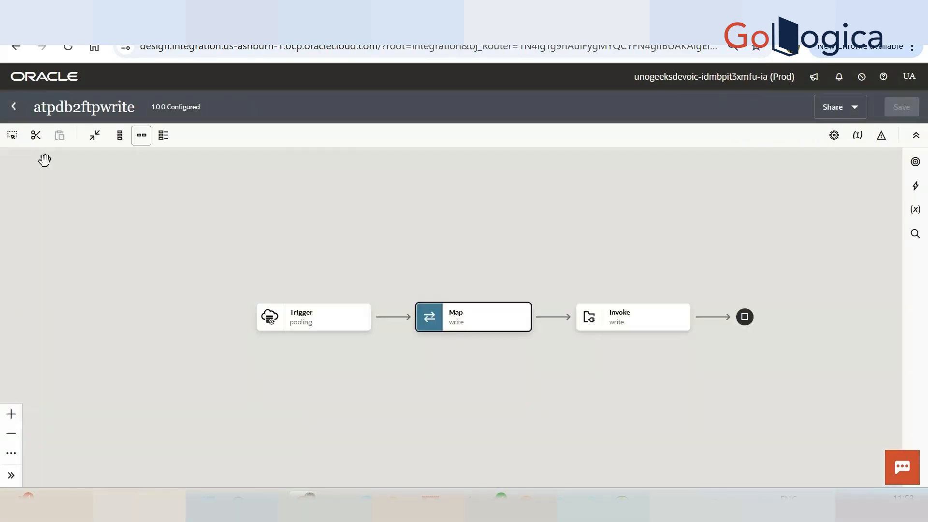
Return to the integrations list and deactivate KS BIP Invoke Integration.
click(14, 107)
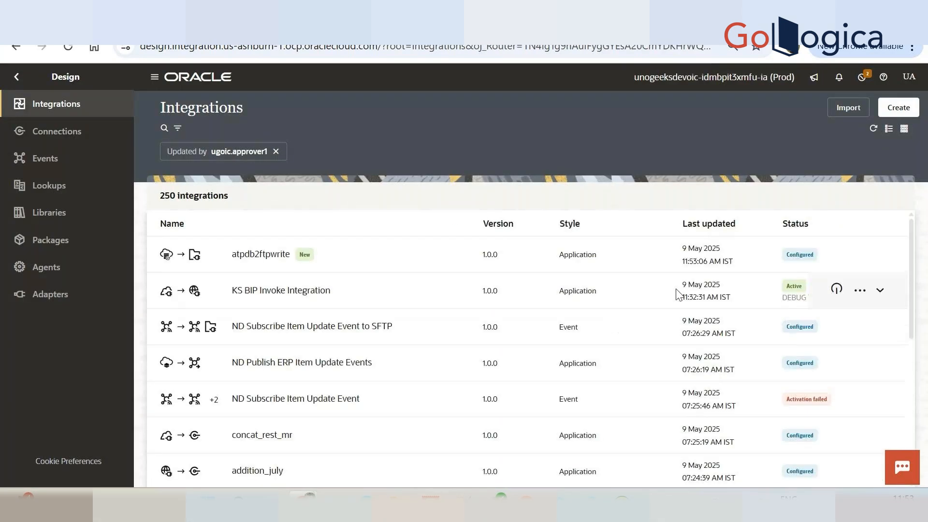
click(837, 290)
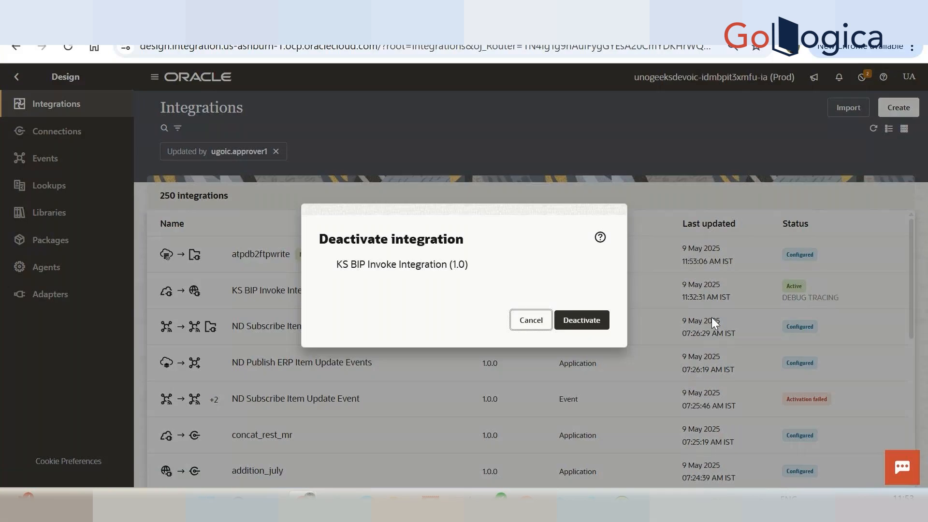
click(588, 320)
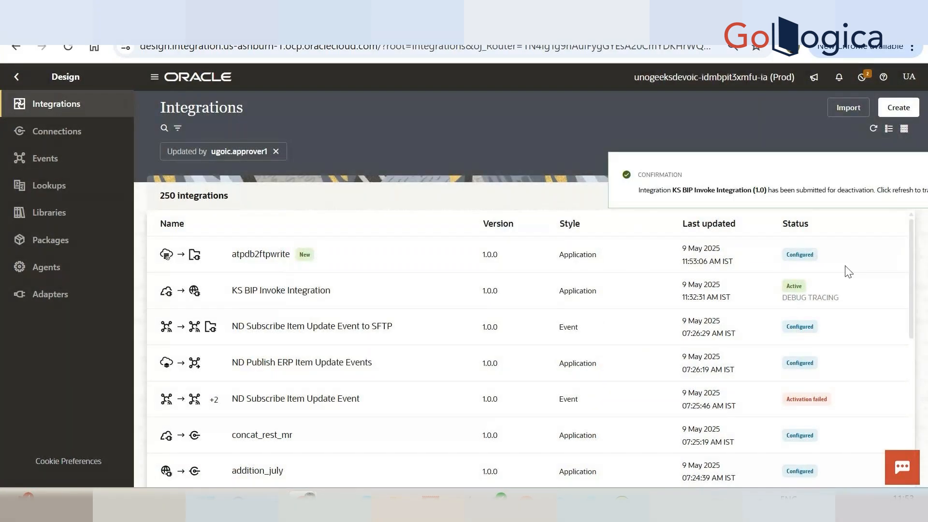
Activate the atpdb2ftpwrite integration with Debug tracing and refresh the list to track its activation.
click(814, 289)
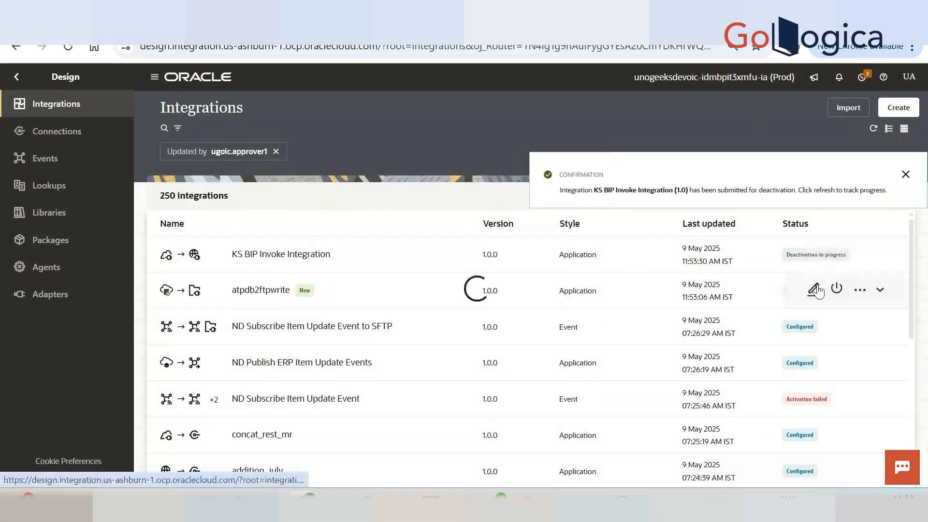
click(837, 289)
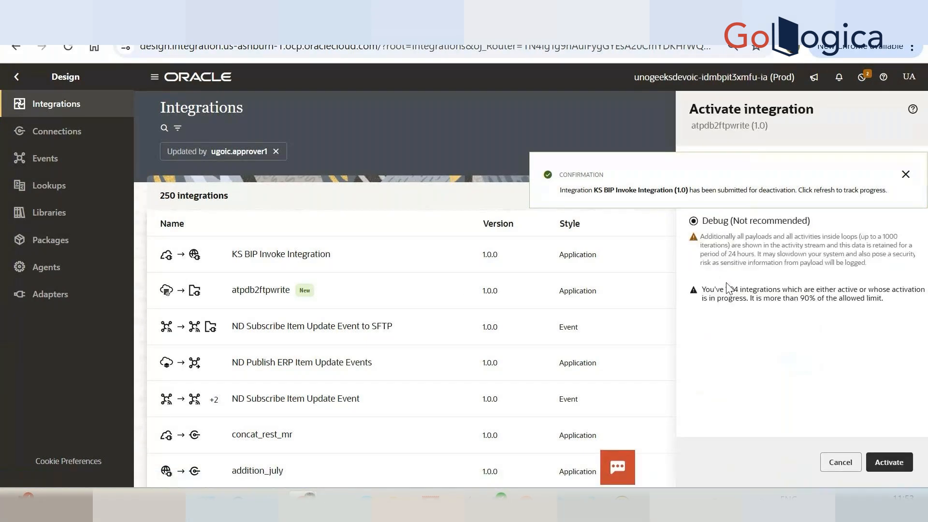
click(889, 462)
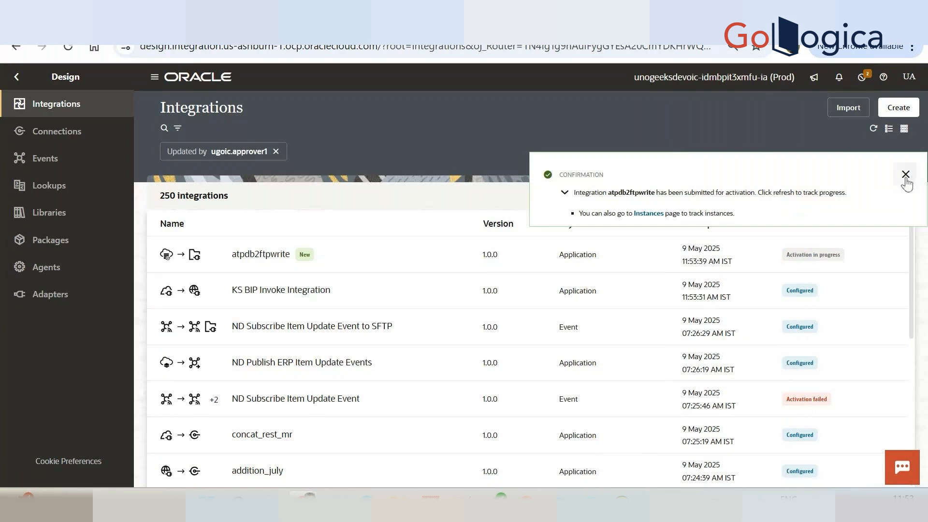
click(905, 174)
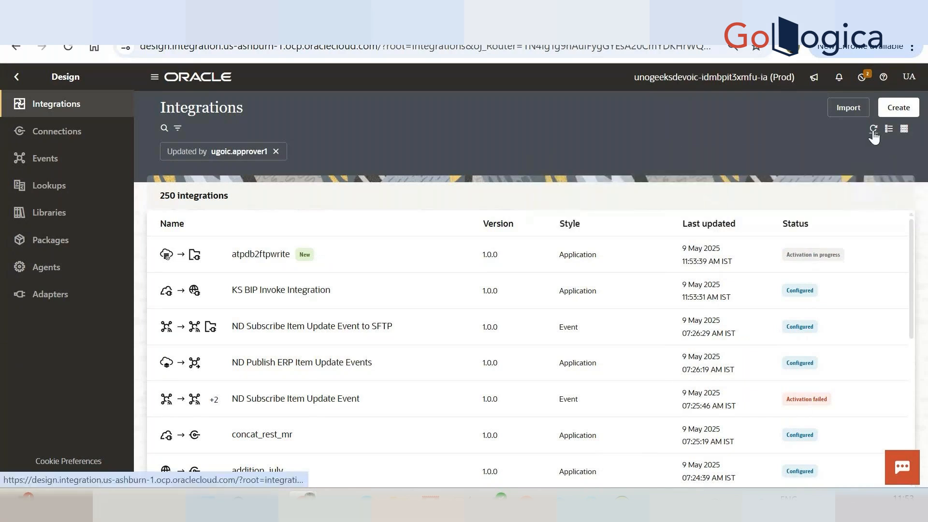
click(872, 129)
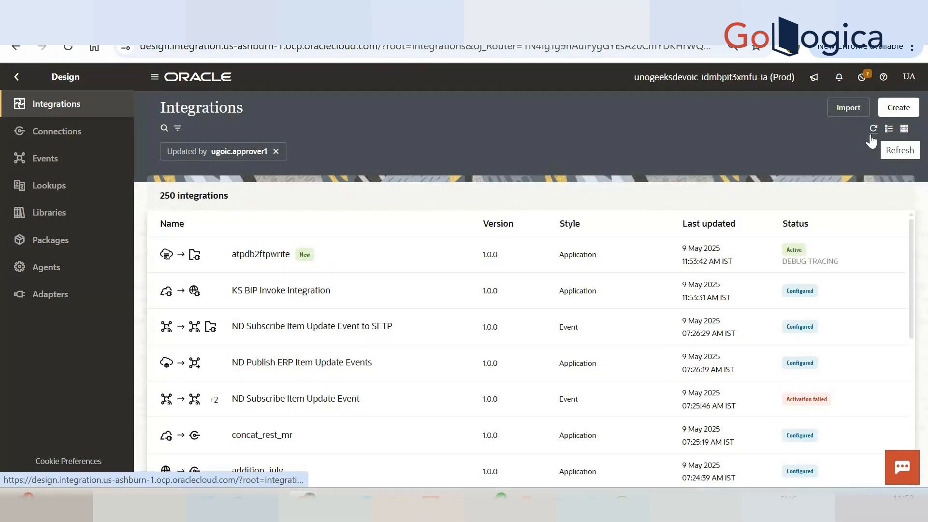
Switch to SQL Developer, set STATUS to N in the second EMPLOYEE_TEJAL row, commit the change and refresh the data.
click(860, 253)
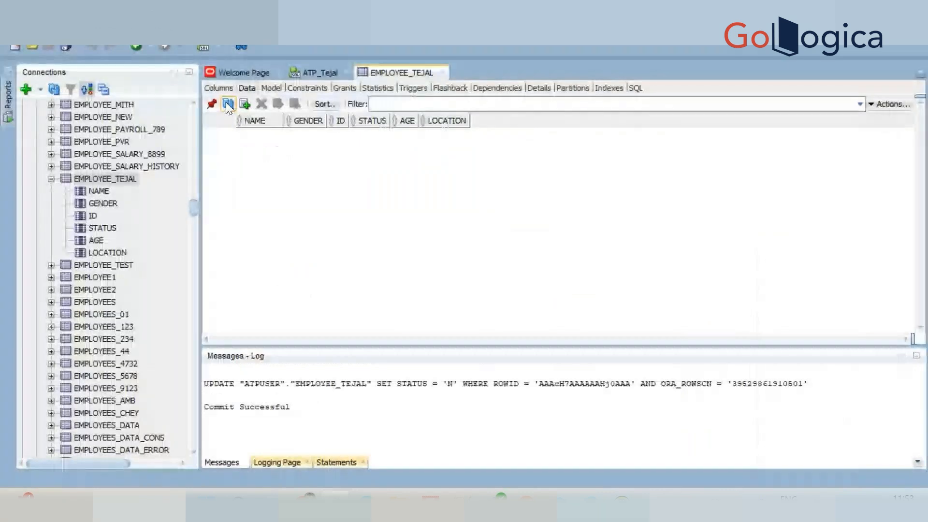
click(356, 150)
key(BackSpace)
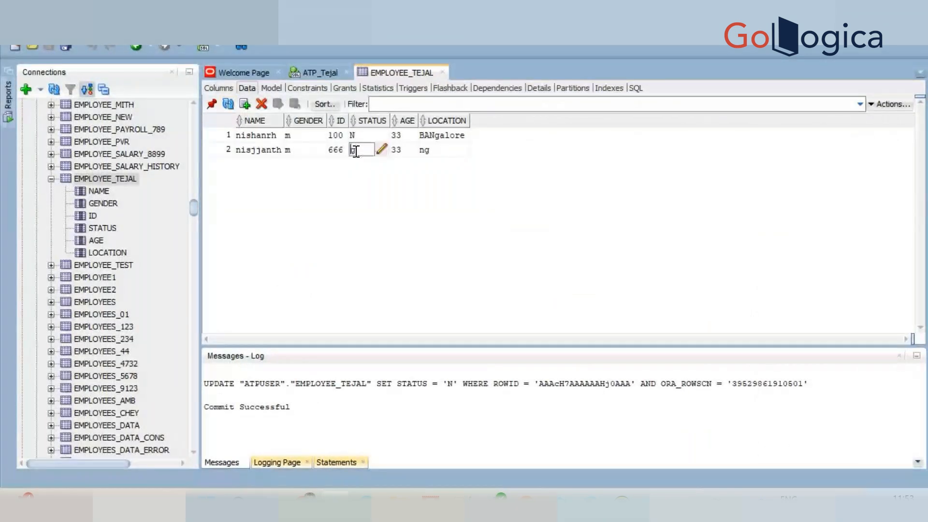
key(Delete)
text(N)
key(Return)
click(280, 106)
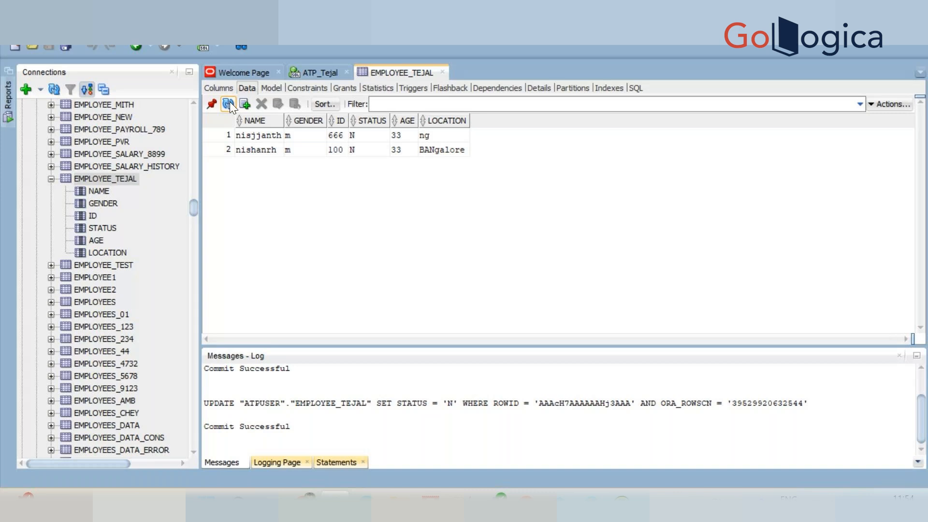
click(228, 103)
click(229, 103)
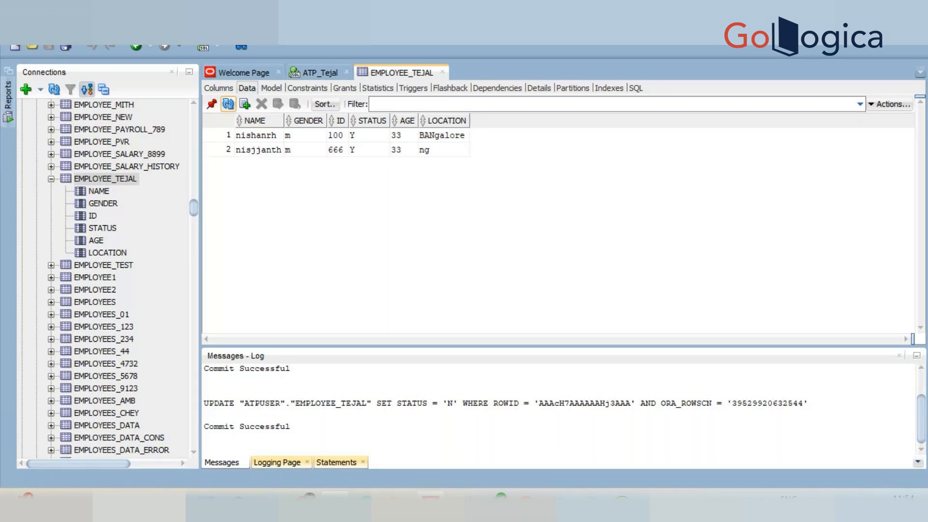
Switch to the FTP client, refresh the remote tejal directory and select the file dboutout.csv.
click(431, 503)
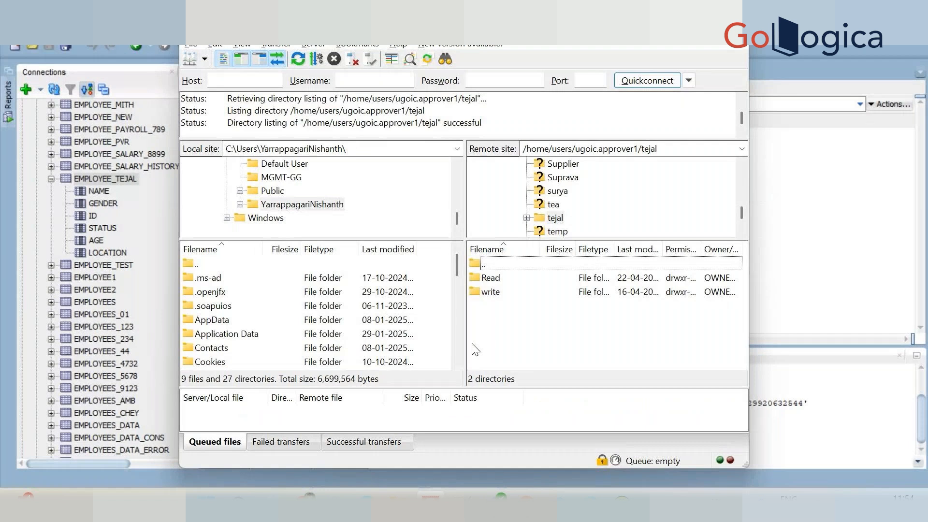
right_click(491, 346)
click(530, 259)
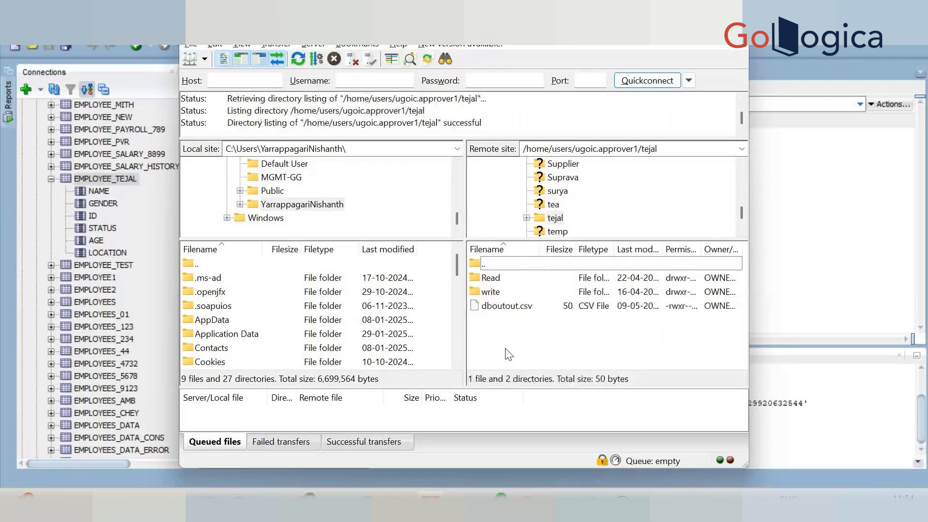
click(496, 312)
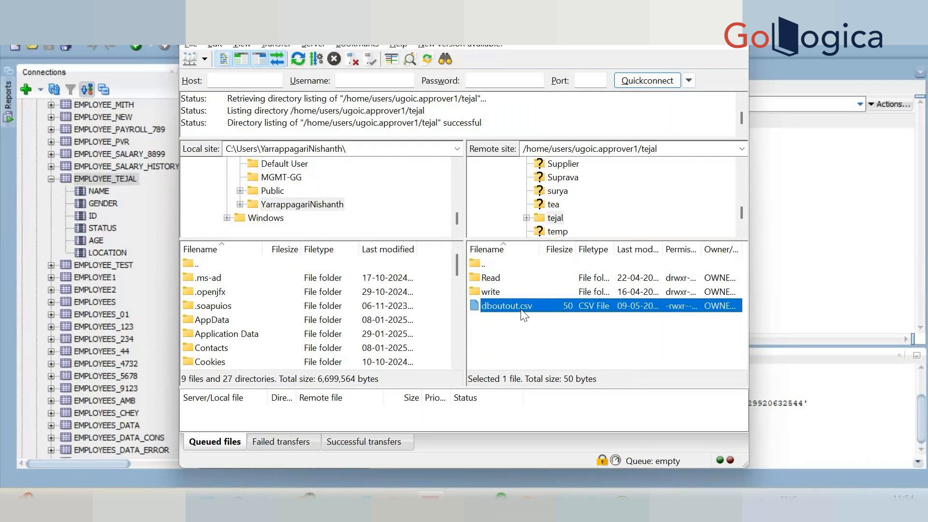
scroll(336, 333, down, 3)
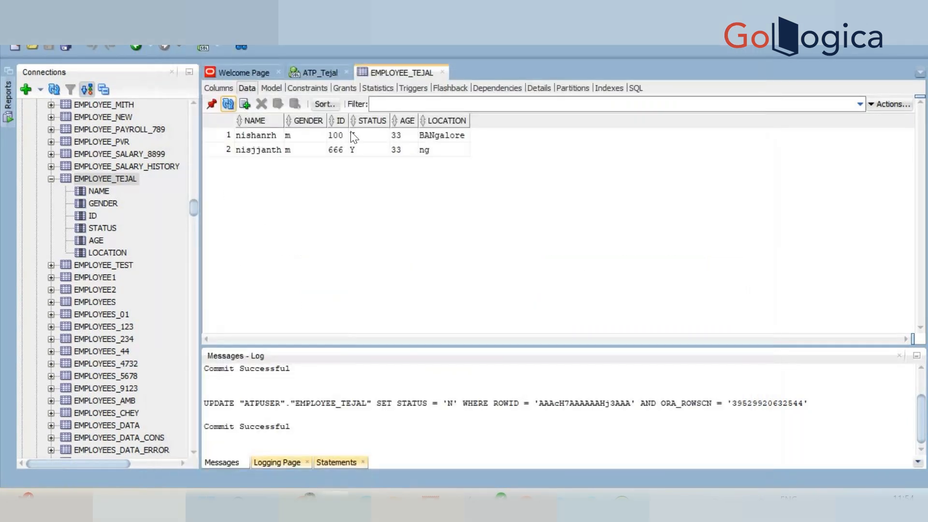
Back in SQL Developer, set STATUS to N in the first EMPLOYEE_TEJAL row, commit the change and refresh the data.
click(358, 133)
key(BackSpace)
text(N)
click(348, 201)
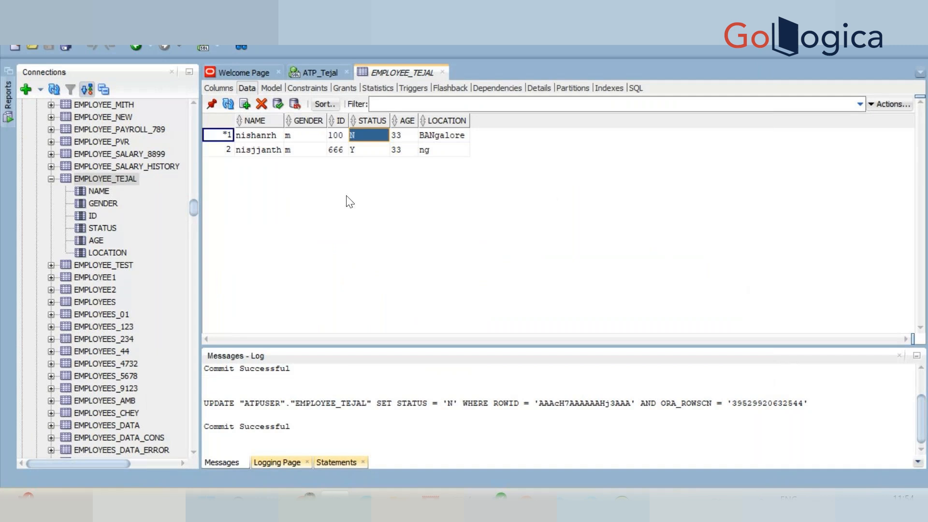
click(278, 103)
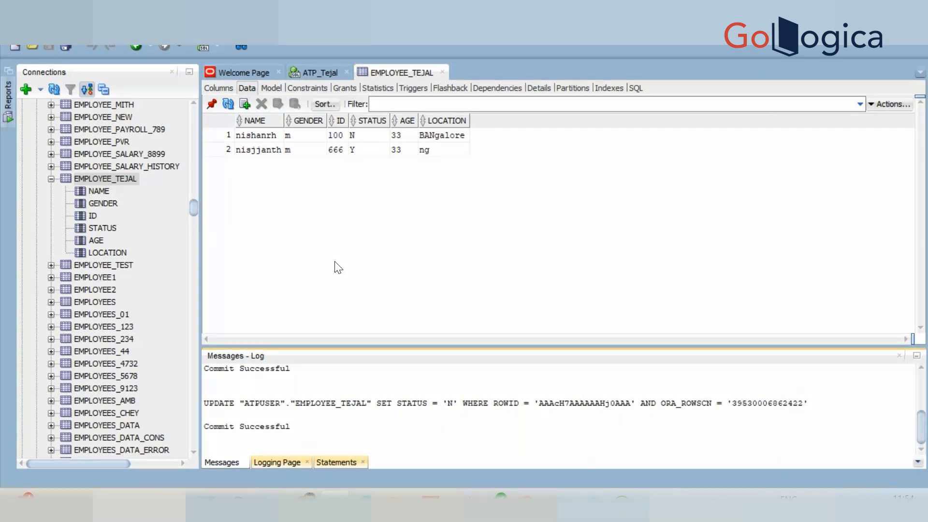
click(230, 107)
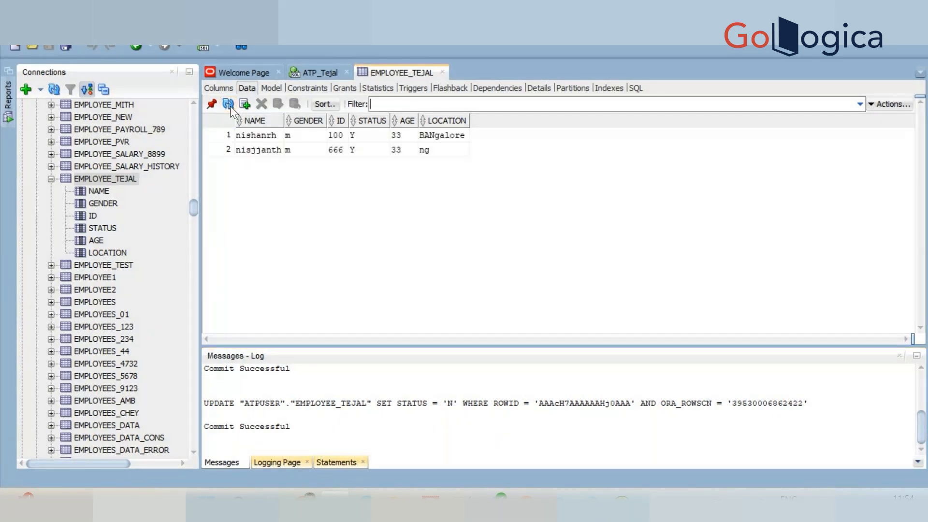
Set STATUS to N in the second EMPLOYEE_TEJAL row again, commit the change and refresh the data.
click(369, 149)
double_click(368, 148)
key(BackSpace)
text(N)
click(368, 201)
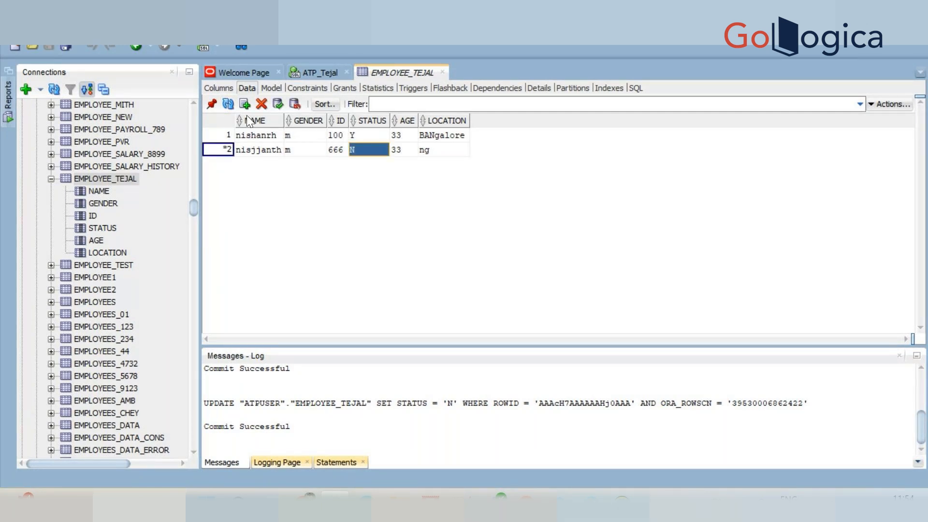
click(278, 105)
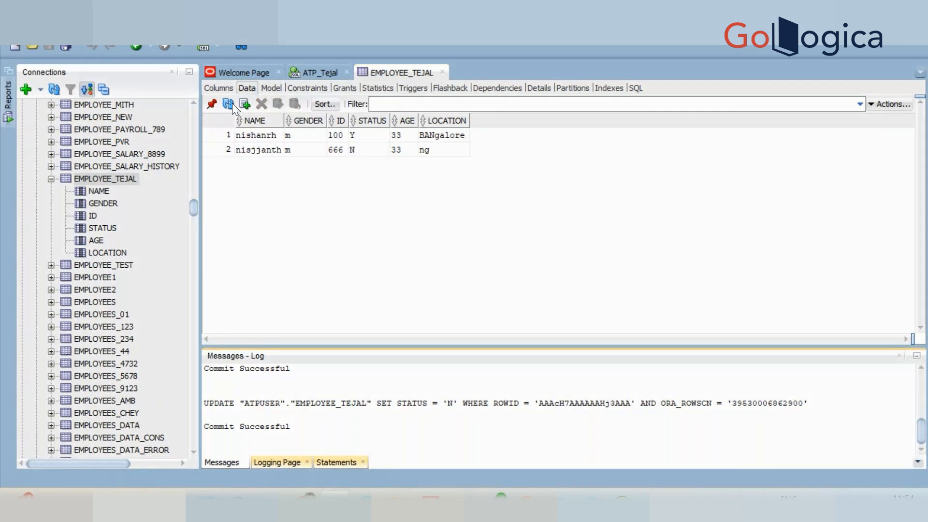
click(228, 103)
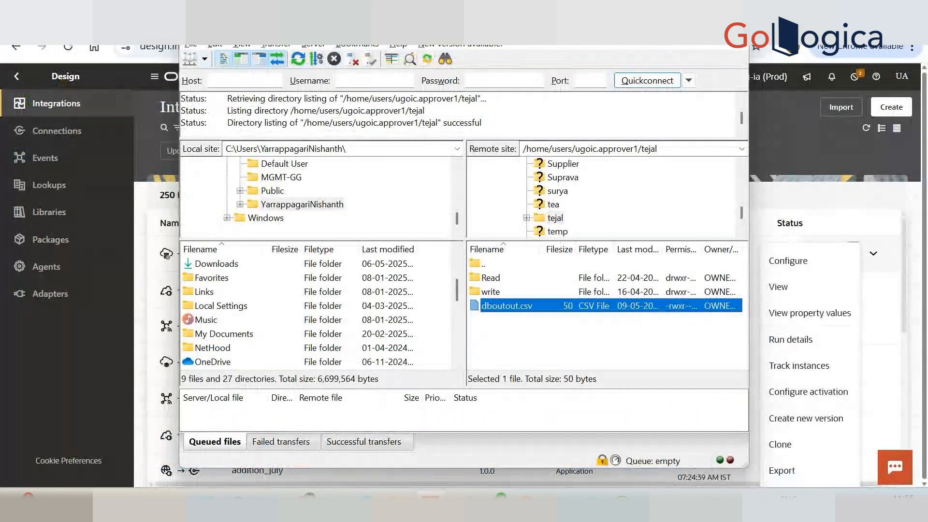
Put away the FTP client and run "select * from employee_tejal" in SQL Developer's ATP_Tejal worksheet.
click(679, 30)
click(477, 145)
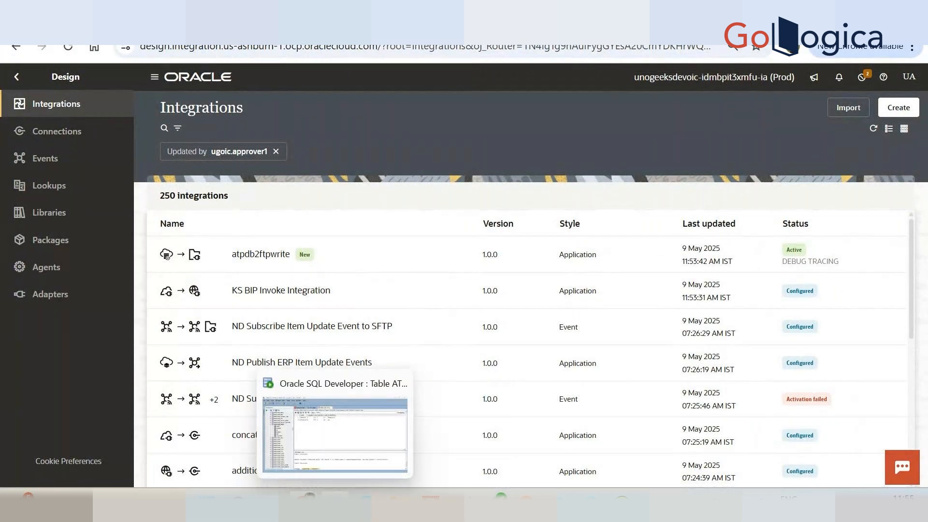
click(335, 505)
click(312, 74)
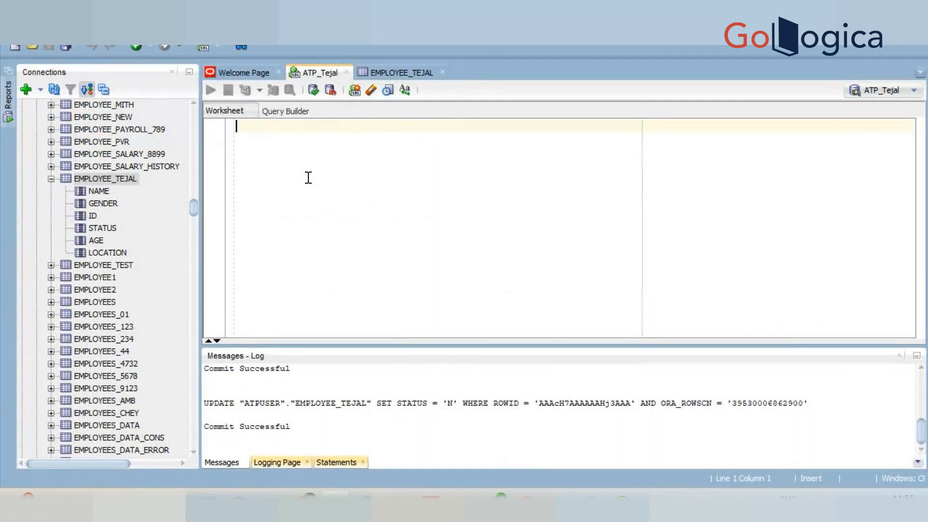
key(Return)
key(Return)
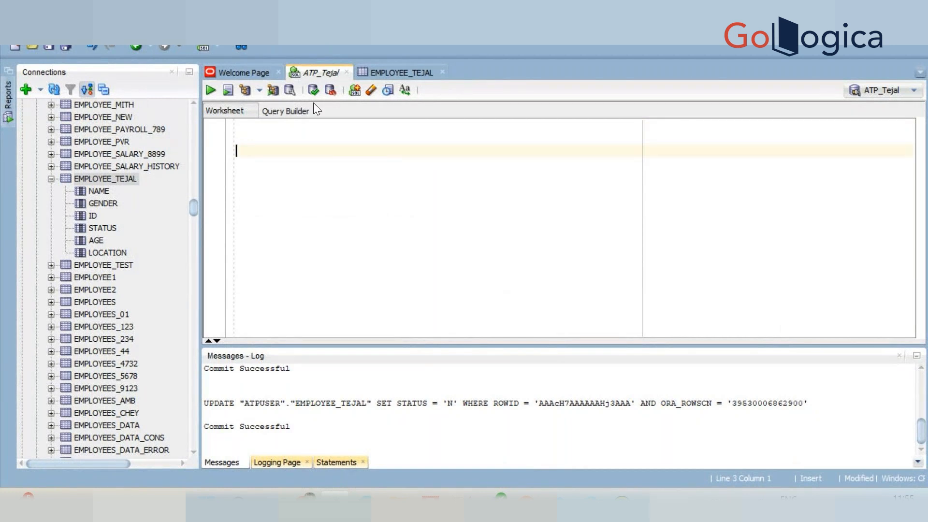
text(select * from employee_tejal)
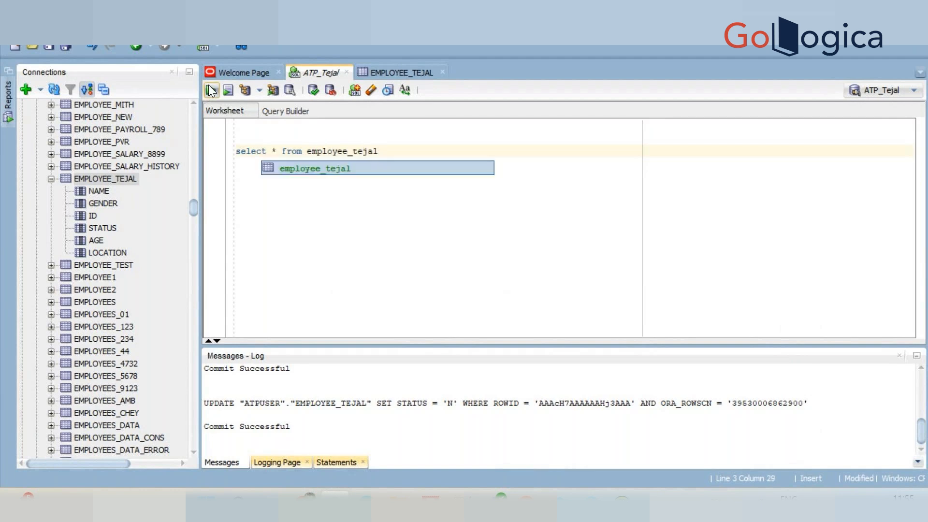
click(210, 88)
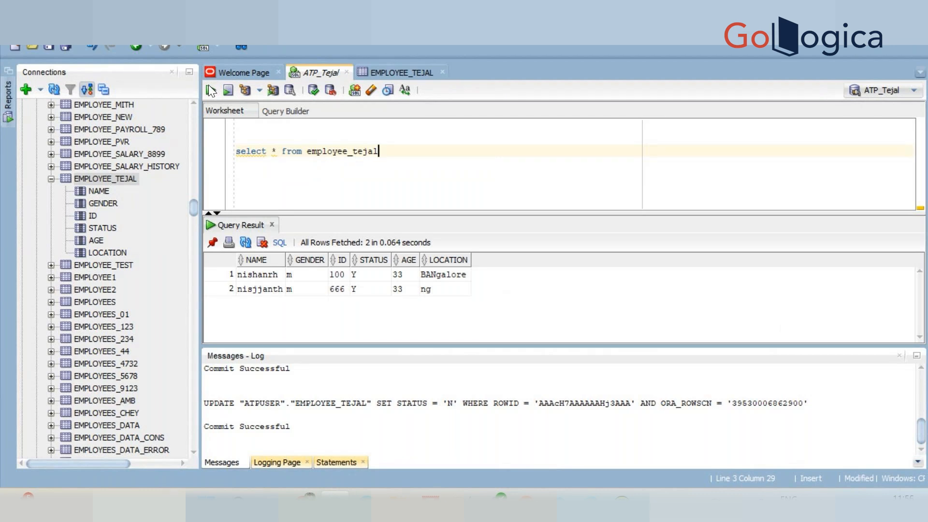
Add the condition "where id = 100" to the employee_tejal query and run it.
text(where id =)
text(100)
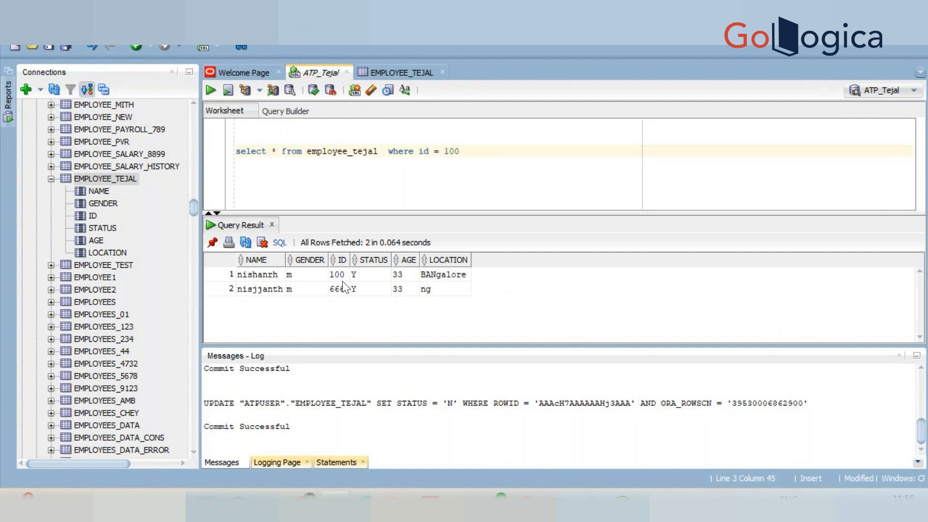
click(210, 91)
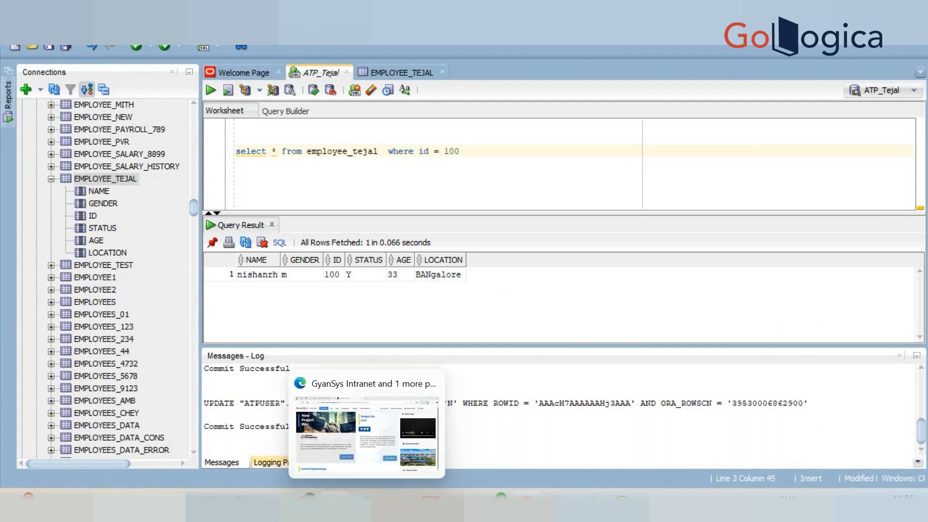
Switch back to Oracle Integration and deactivate the atpdb2ftpwrite integration.
mouse_move(526, 504)
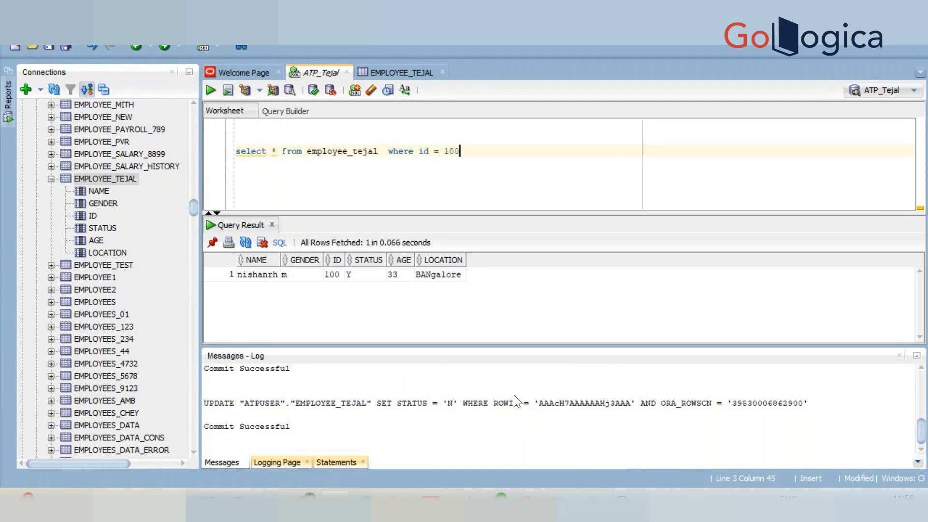
mouse_move(491, 502)
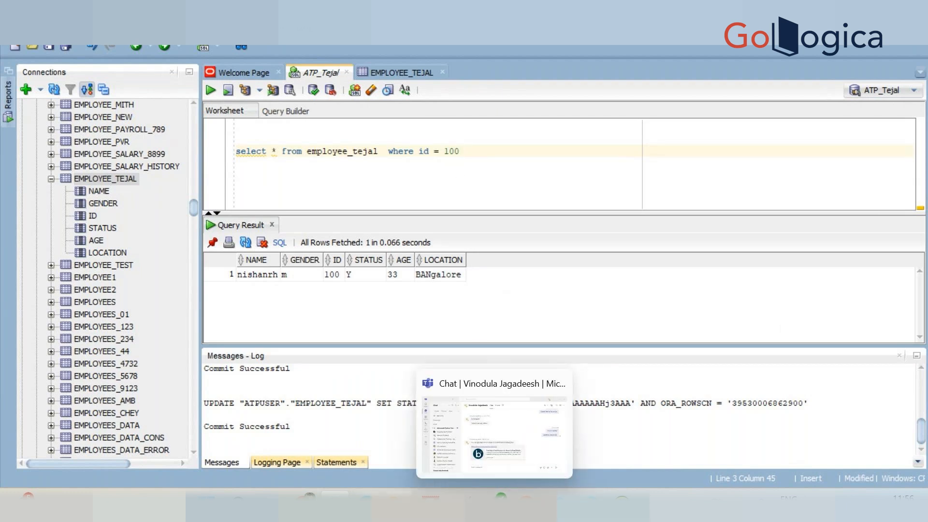
click(367, 503)
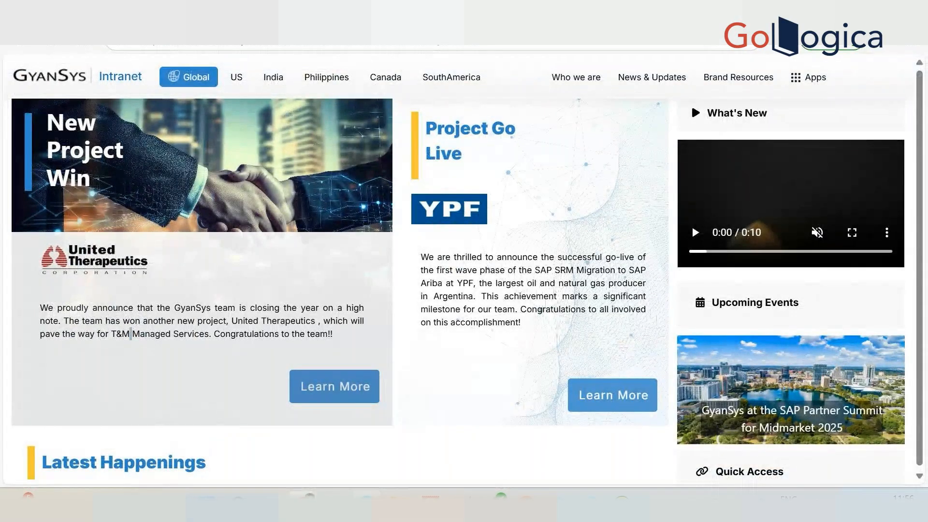
click(846, 11)
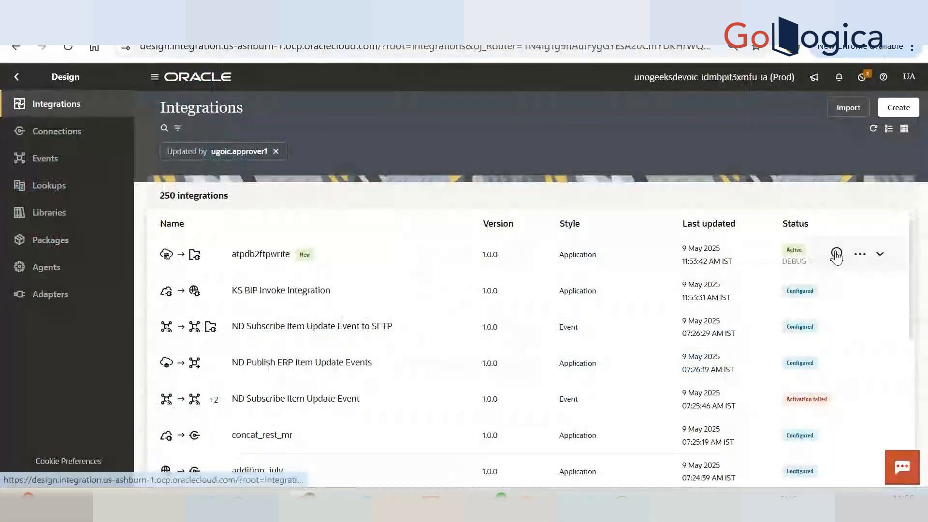
click(836, 254)
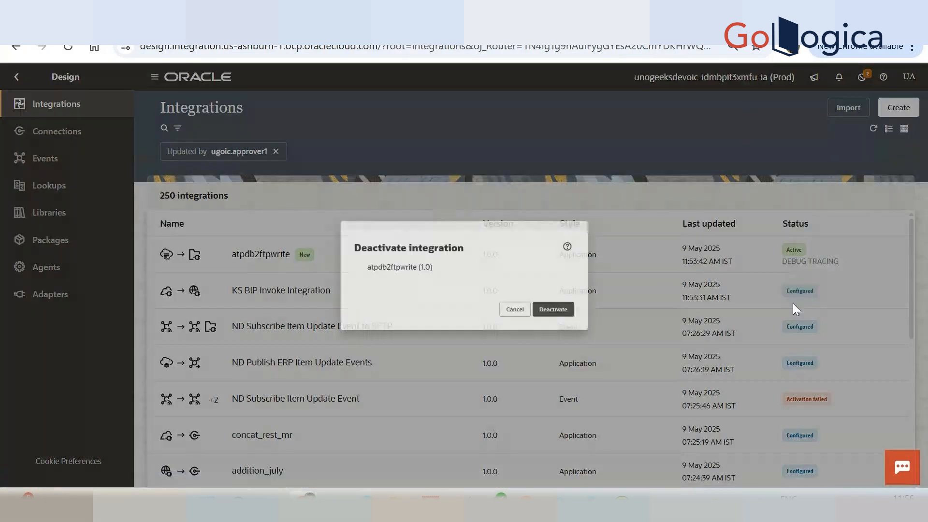
click(583, 330)
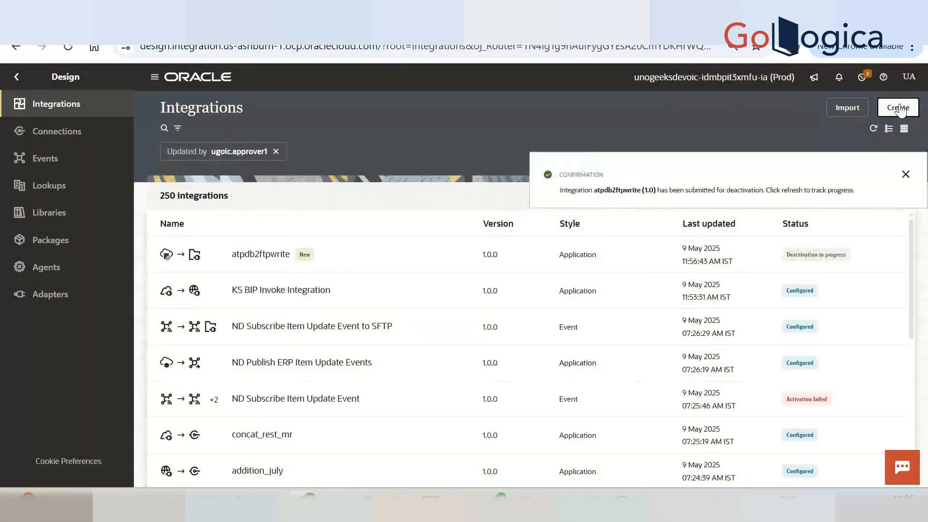
Create a new application-style integration named atpselecttejal.
click(897, 107)
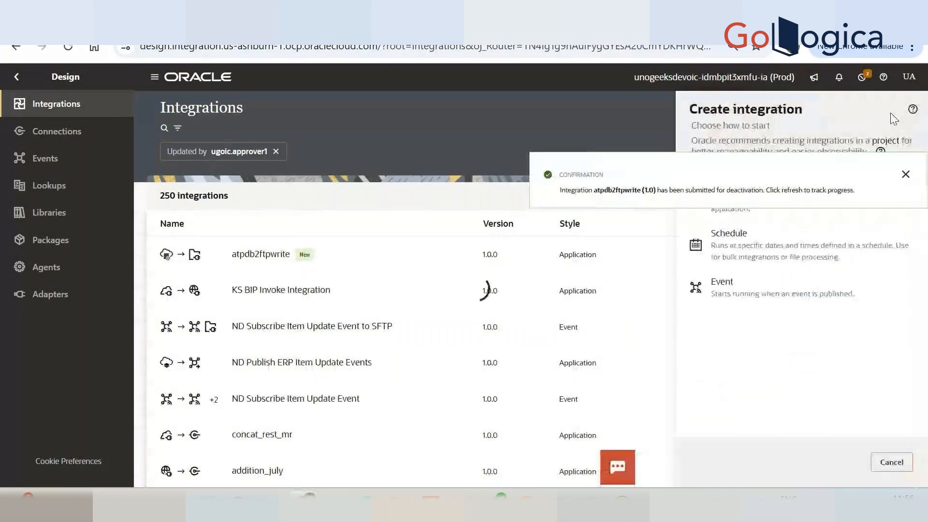
click(776, 224)
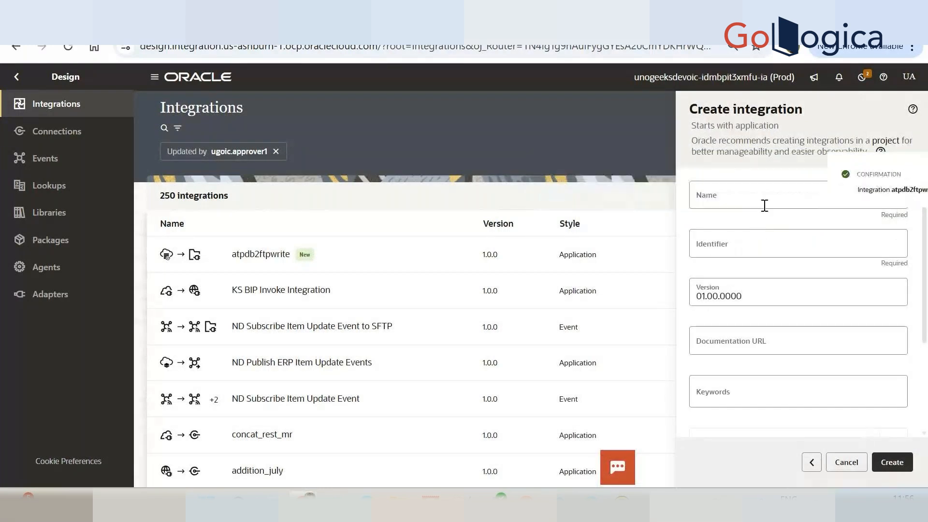
click(762, 195)
text(atp)
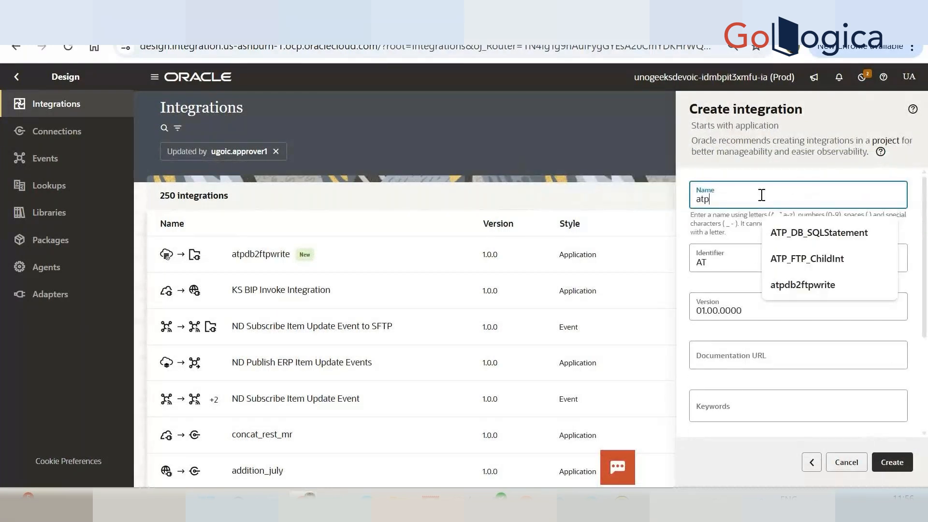
text(selecttejal)
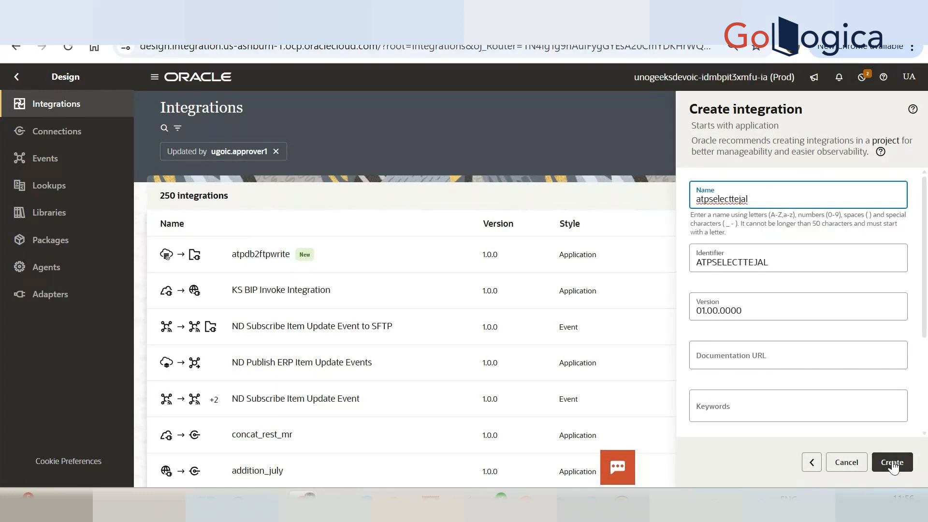
click(891, 463)
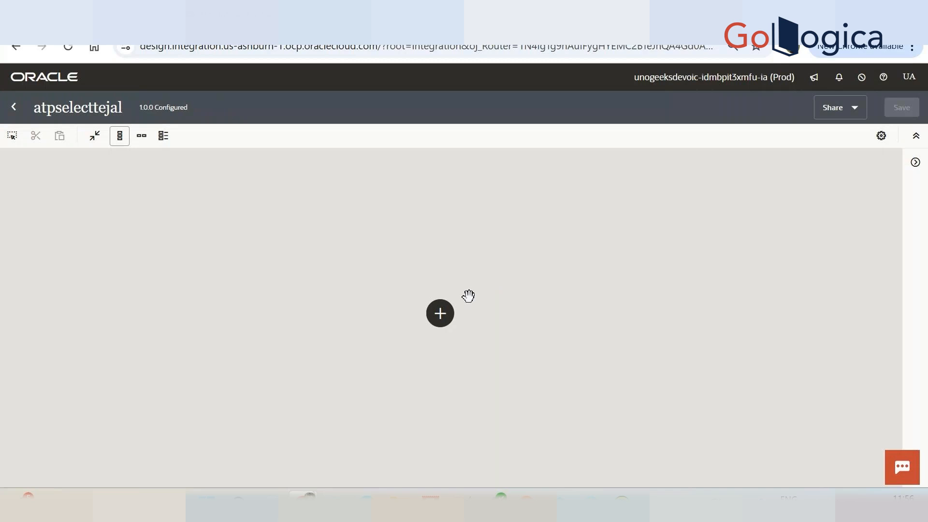
Add the rest_trigger_mr connection as the integration's trigger and name its endpoint select.
click(439, 313)
click(562, 186)
text(r)
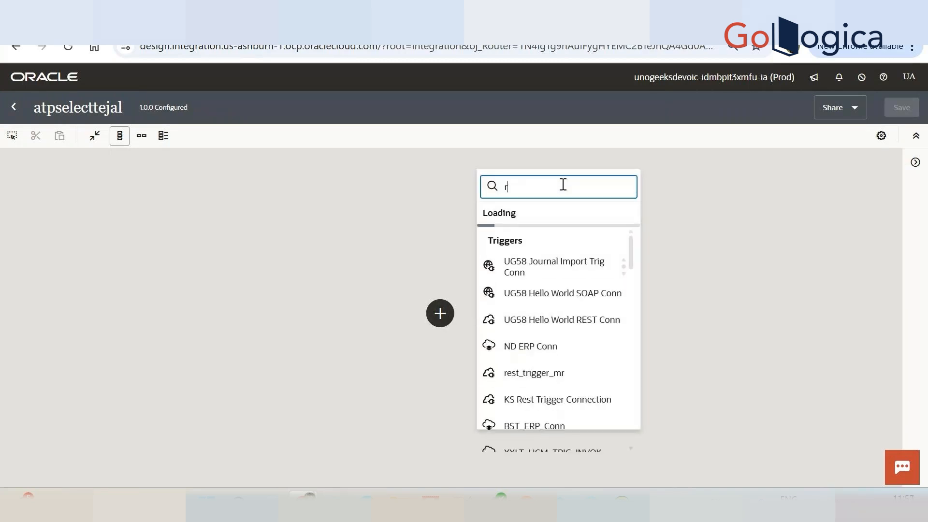
text(est)
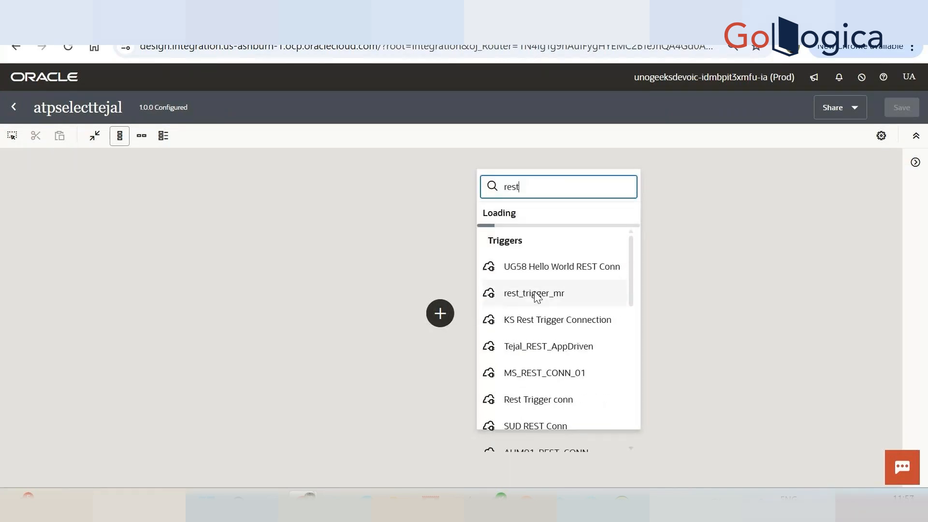
click(535, 293)
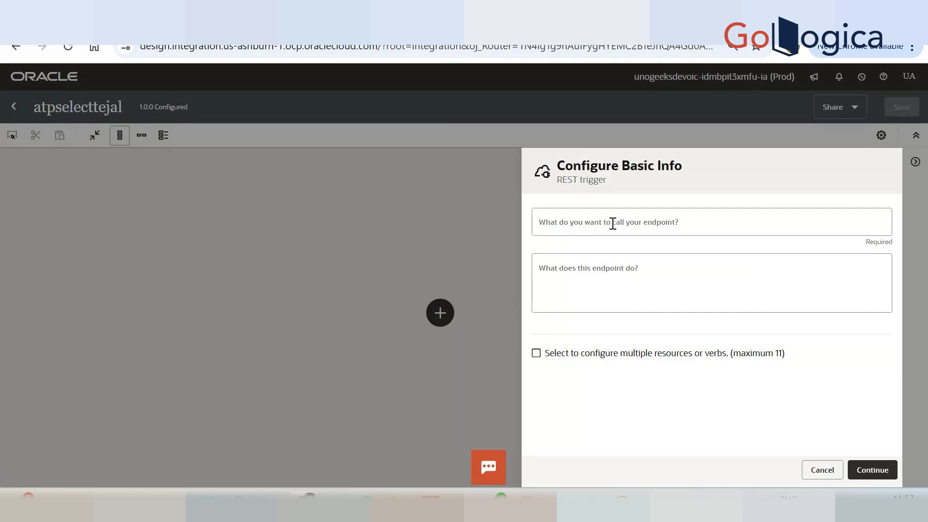
click(612, 224)
text(select)
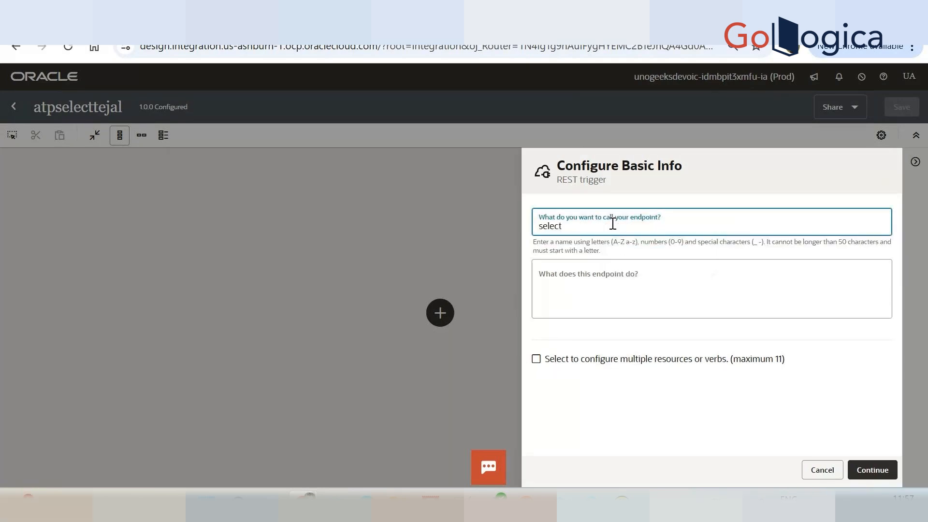
click(864, 474)
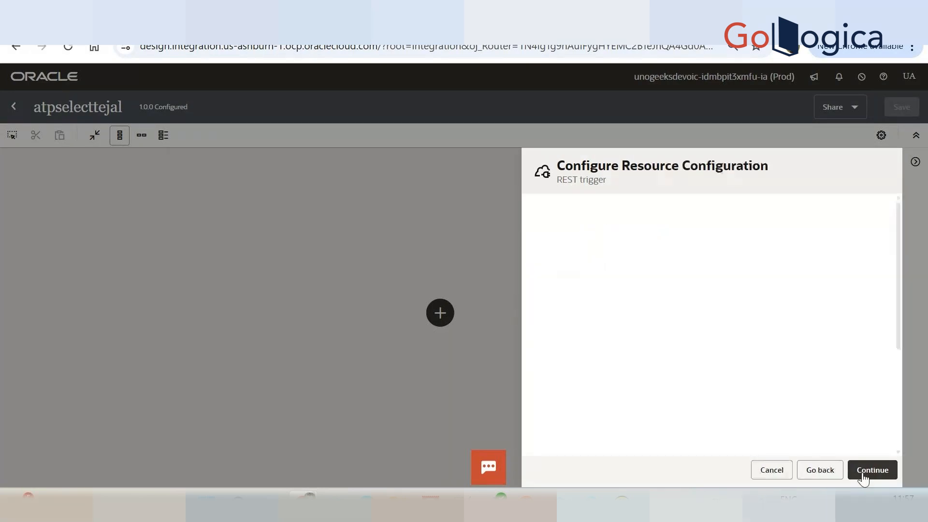
Set the trigger's relative resource URI to /v1/employees and its action to POST.
click(681, 300)
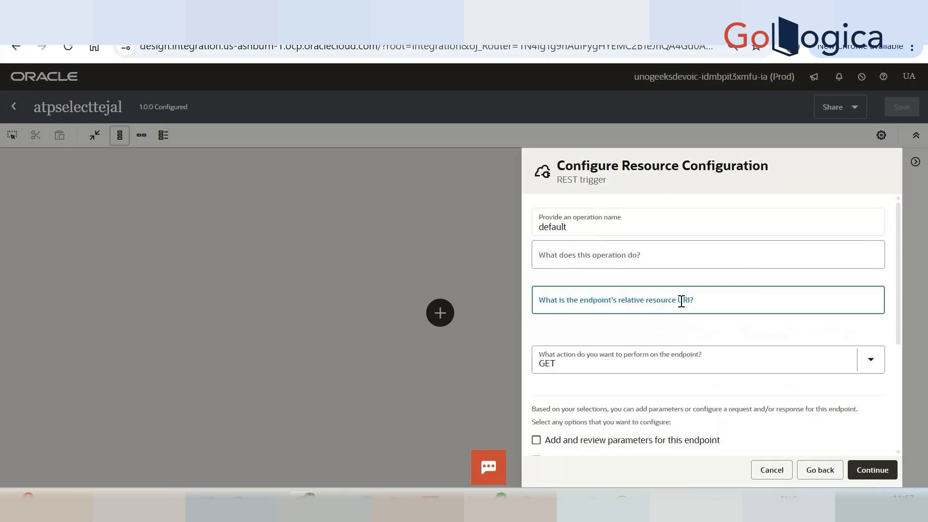
click(691, 303)
click(658, 340)
click(623, 365)
click(622, 366)
double_click(595, 340)
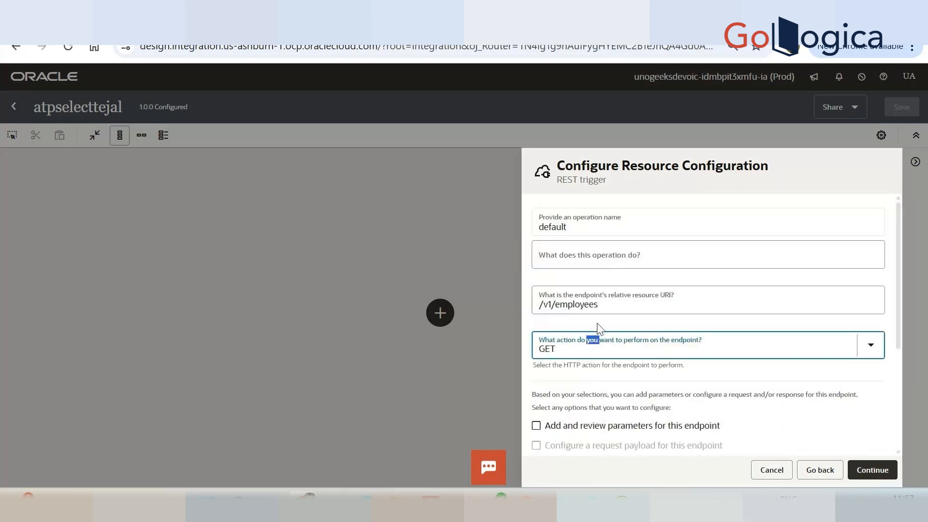
click(597, 346)
click(582, 252)
Enable a request payload and a response for the REST endpoint and proceed to the request configuration.
scroll(617, 354, down, 3)
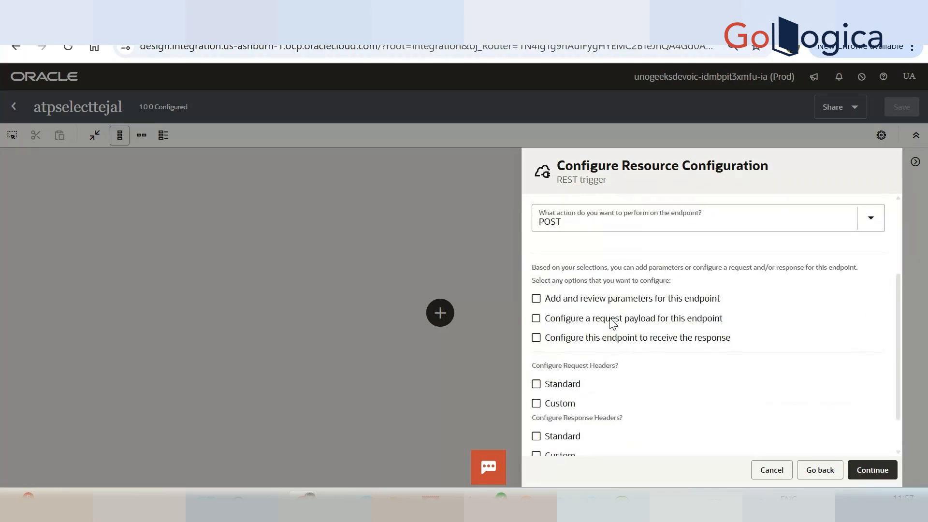
drag(610, 319, 628, 351)
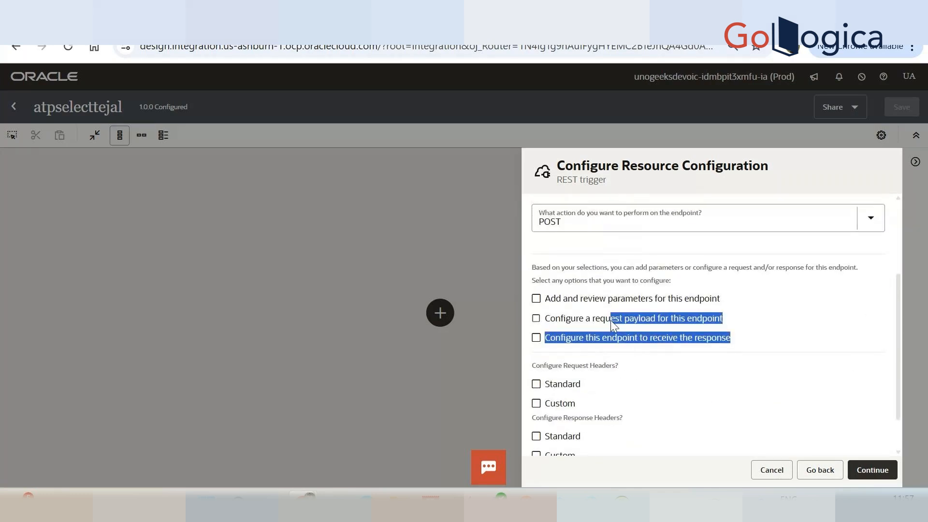
click(610, 320)
click(622, 338)
click(864, 481)
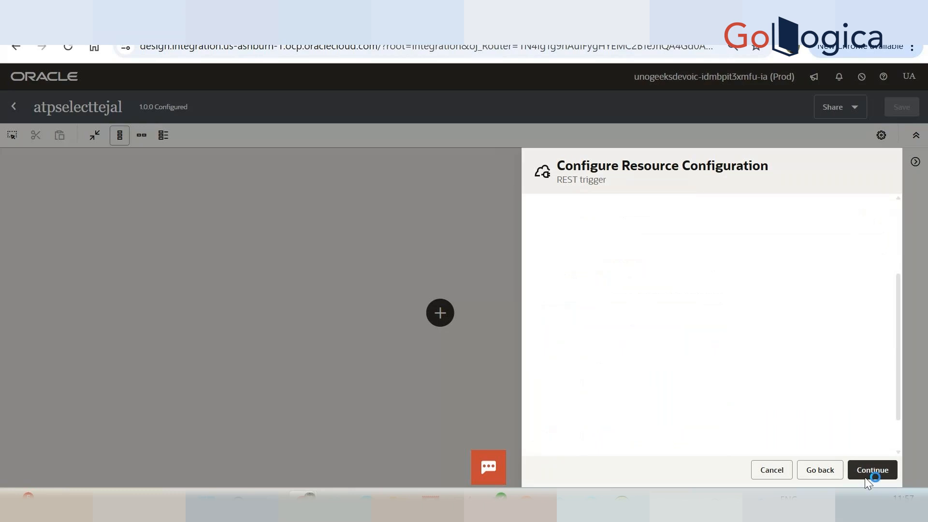
Define the request payload with an inline JSON sample containing an empty "id" field and accept the request configuration.
scroll(760, 404, down, 4)
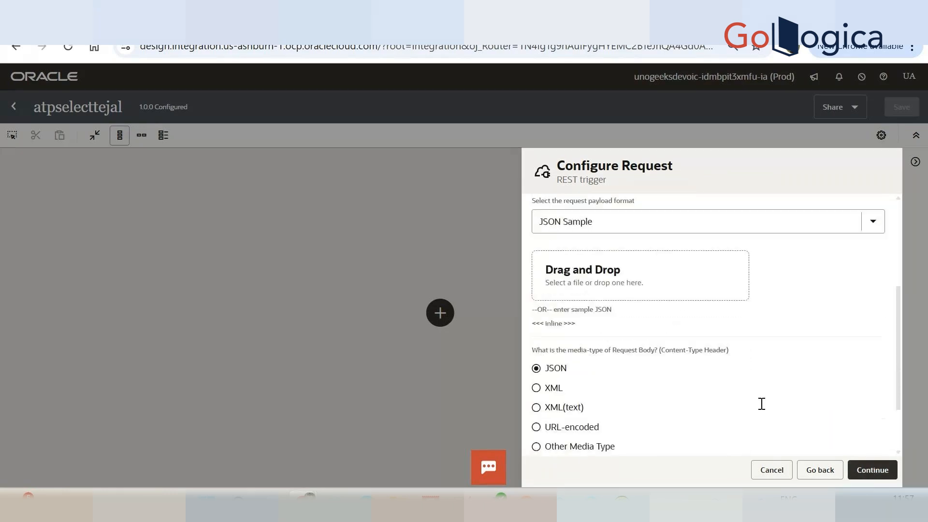
click(555, 319)
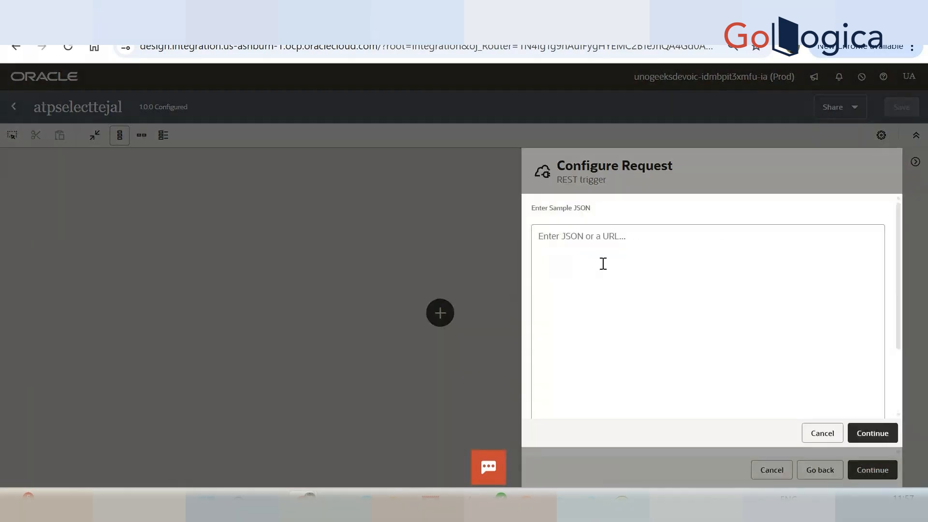
click(603, 263)
text({)
key(Return)
text(}"id")
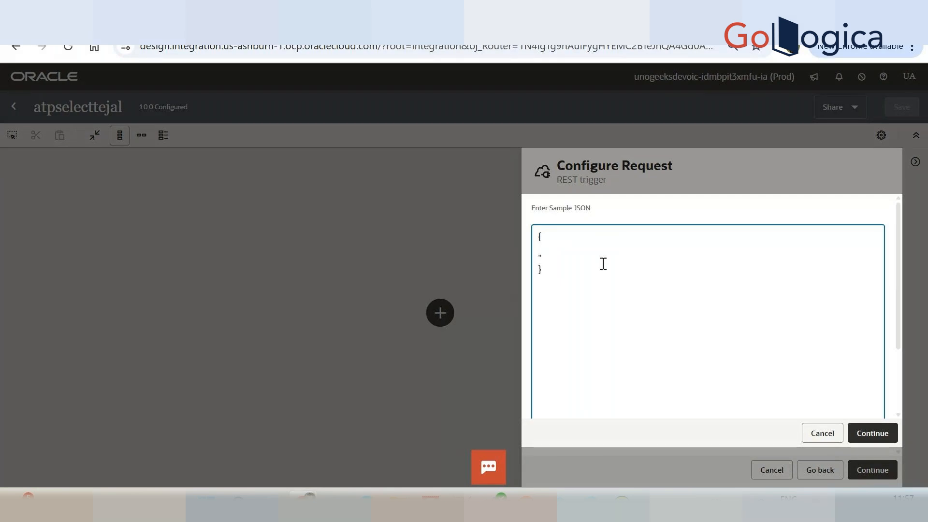
text(:"")
key(ctrl+shift+Home)
click(859, 436)
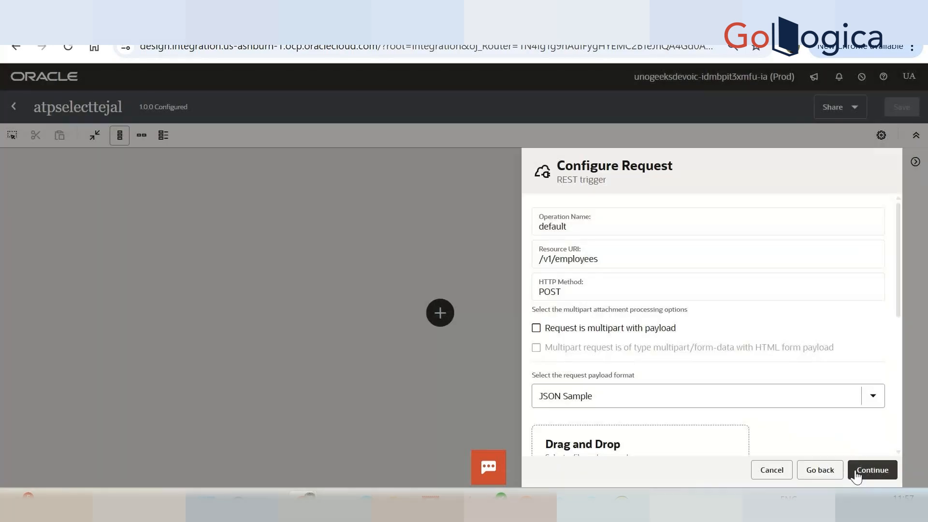
click(869, 471)
Paste the request JSON as the response's inline sample and repeat its "id" line to make six comma-separated fields.
scroll(695, 372, down, 3)
click(601, 317)
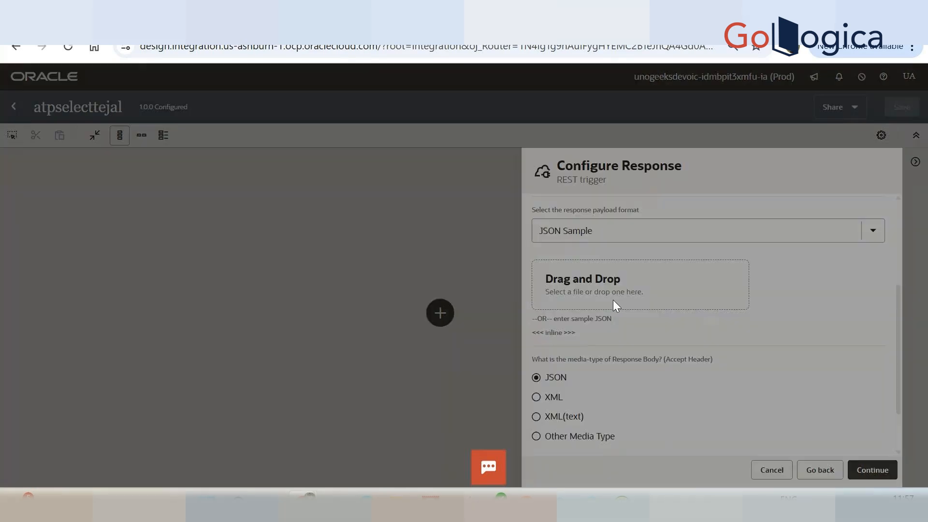
text({  "id":"" })
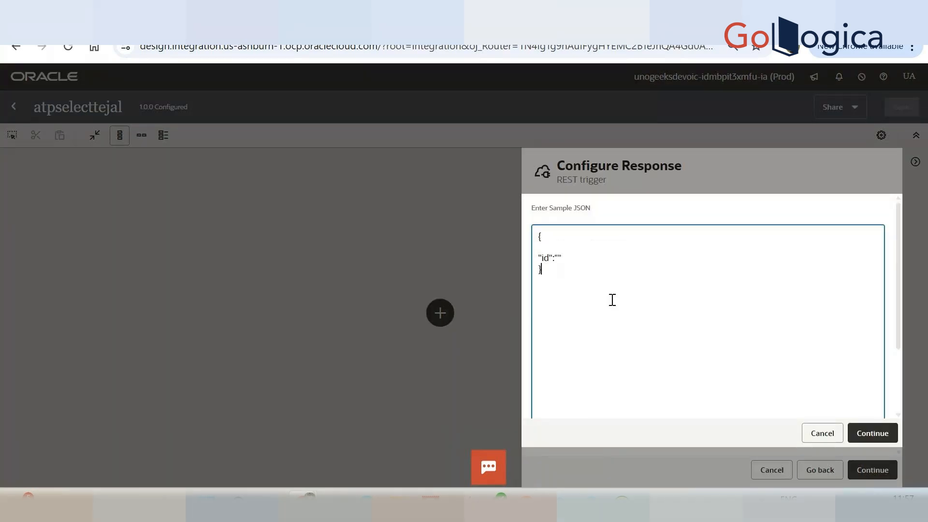
text(,)
key(Return)
text({  "id":"" })
key(ctrl+z)
drag(572, 259, 534, 262)
key(ctrl+c)
click(538, 265)
key(ctrl+v)
key(Return)
key(ctrl+v)
key(Return)
key(ctrl+v)
key(Return)
key(ctrl+v)
key(Return)
key(ctrl+v)
Rename the repeated response fields to name, age, location, gender and status, remove the last comma and submit the sample.
double_click(546, 268)
text(name)
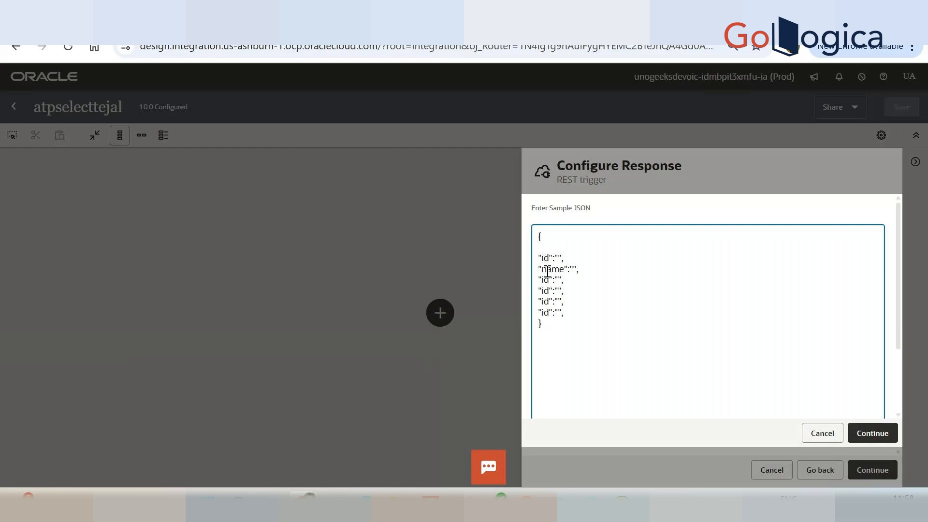
double_click(546, 279)
text(age)
double_click(546, 290)
text(location)
double_click(546, 302)
text(s)
text(ender)
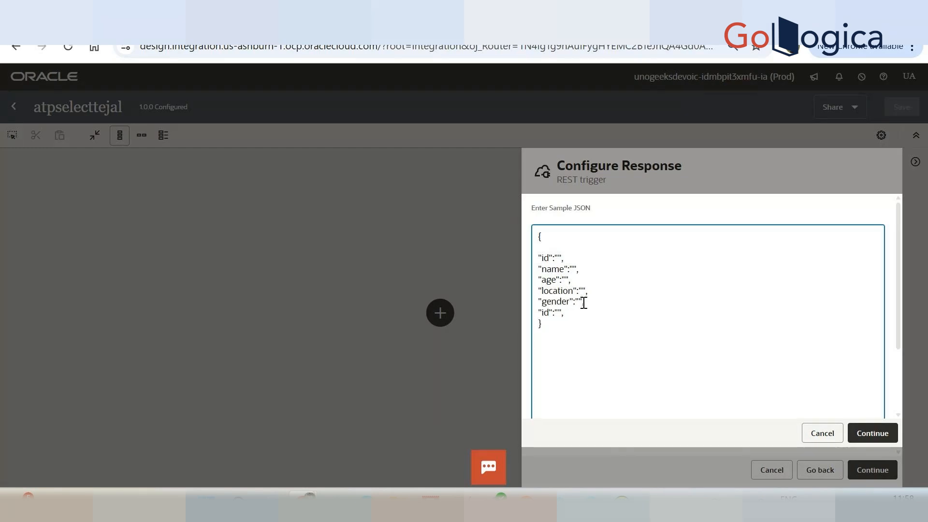
double_click(546, 313)
text(status:)
double_click(556, 312)
text(status)
click(590, 316)
key(BackSpace)
click(864, 432)
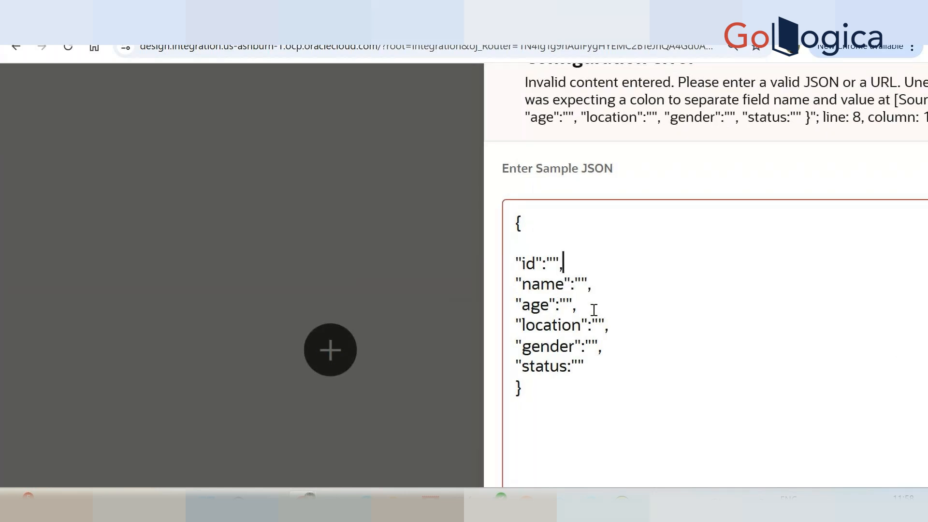
Add the missing closing quotation mark after status in the response sample JSON and resubmit it.
click(624, 328)
click(619, 349)
click(612, 380)
scroll(612, 380, down, 3)
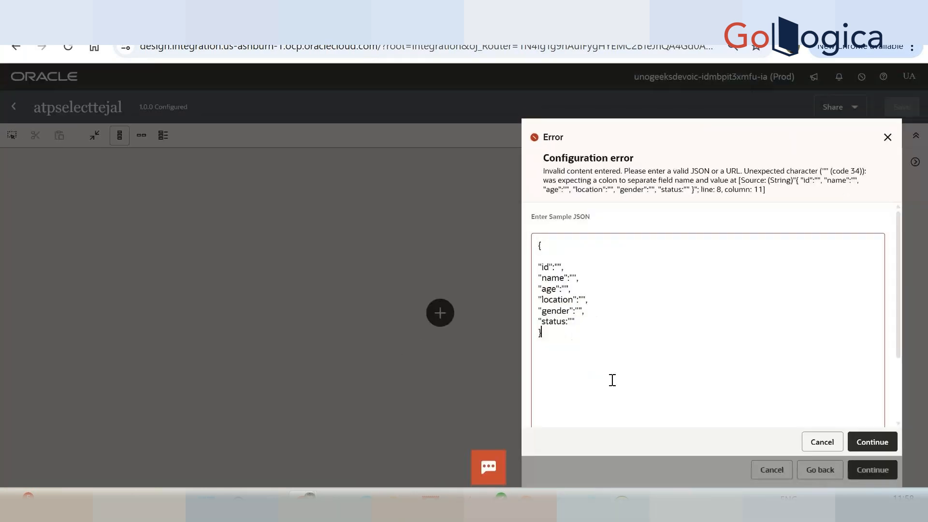
key(Left)
text(")
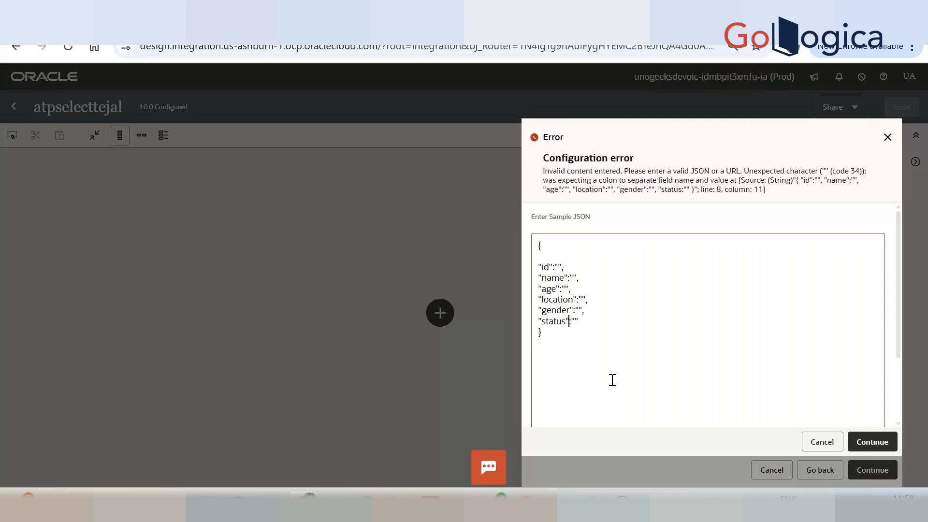
click(876, 441)
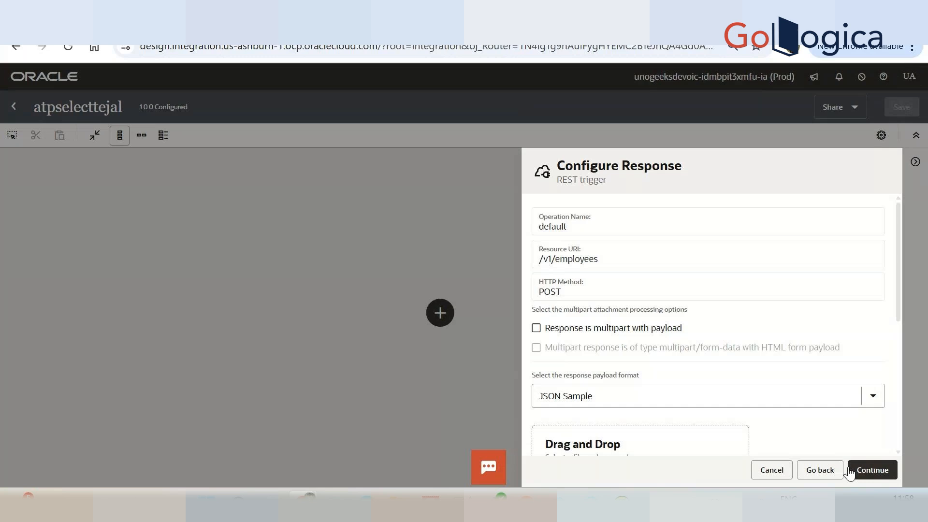
Complete the REST trigger configuration and lay out the integration flow horizontally.
click(850, 470)
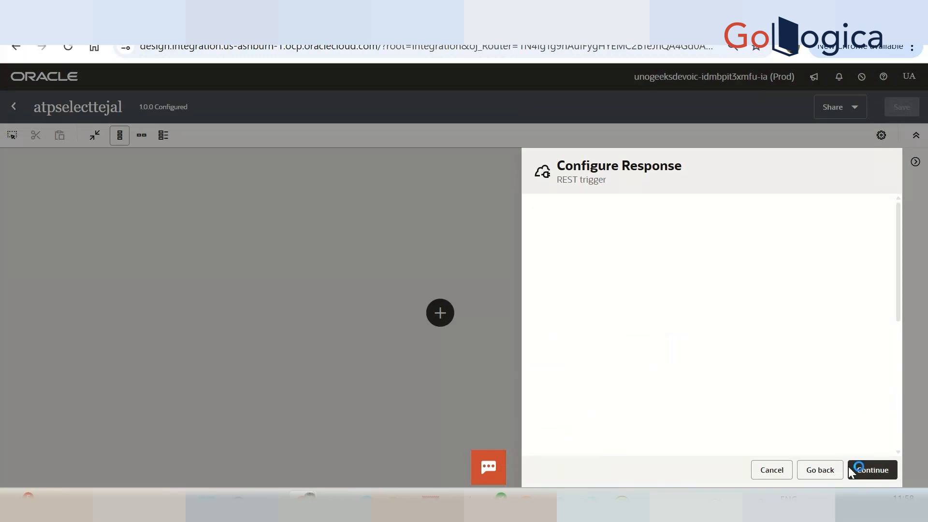
click(878, 468)
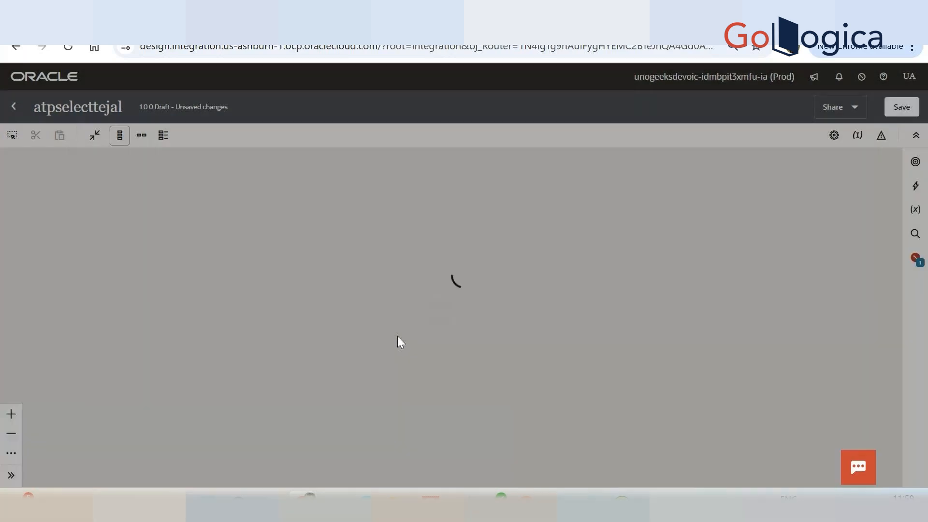
click(142, 136)
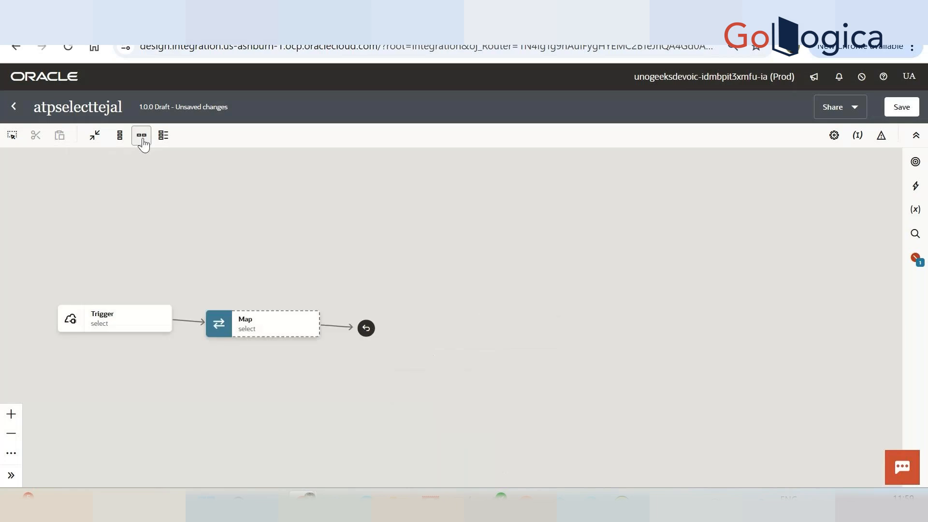
drag(175, 248, 431, 213)
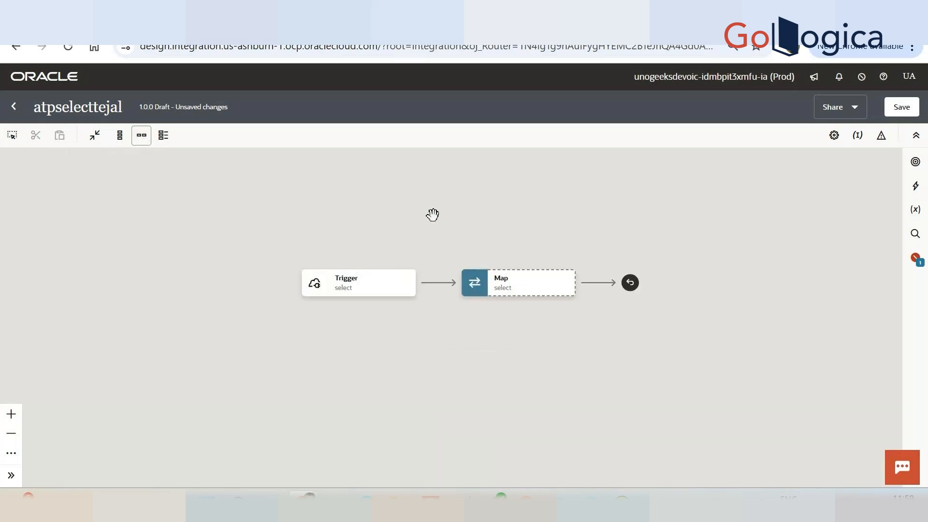
Add an invoke of the ATP_TEJAL connection between the trigger and the map.
click(440, 285)
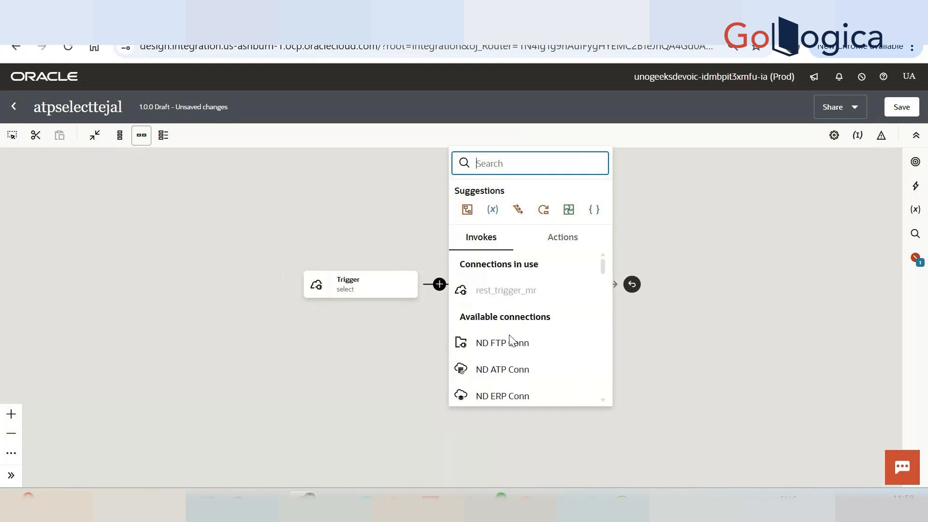
text(tejal)
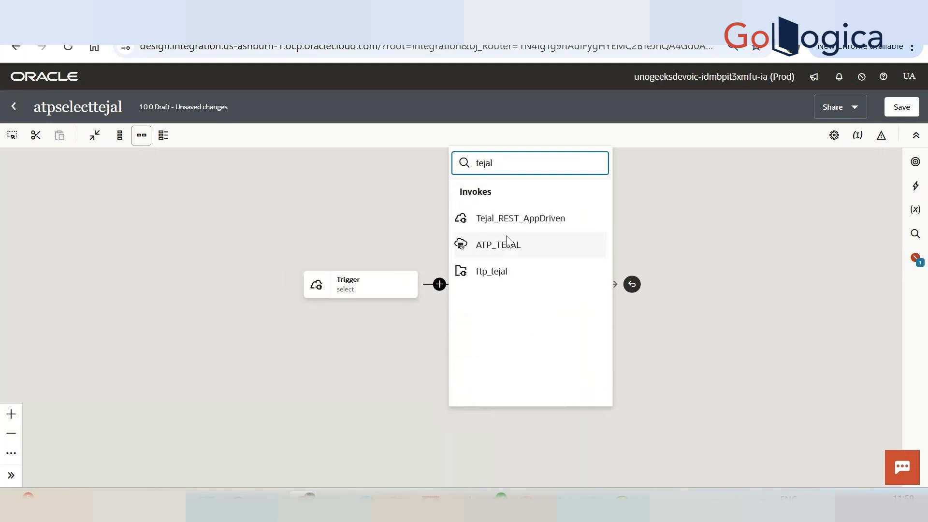
click(507, 243)
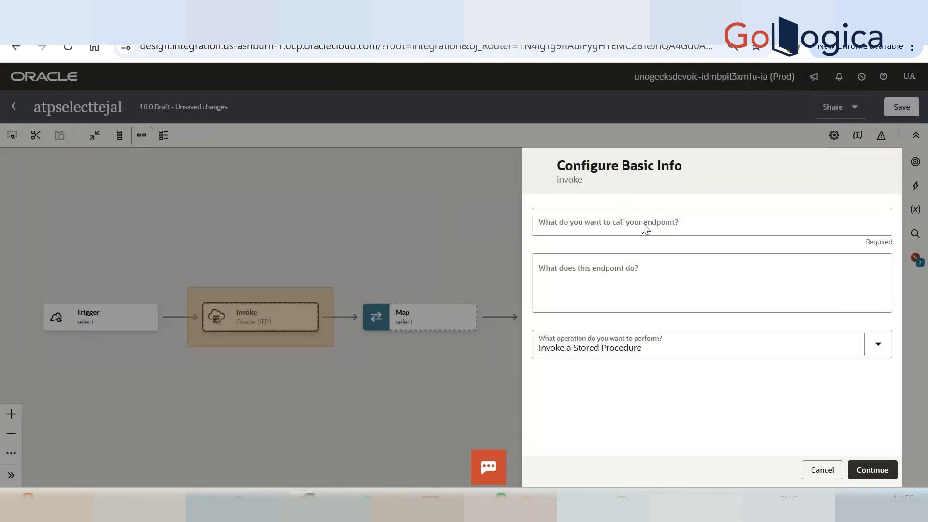
Name the ATP endpoint selectdb, set its operation to Run a SQL Statement and continue to the query configuration.
click(643, 222)
text(selectemp)
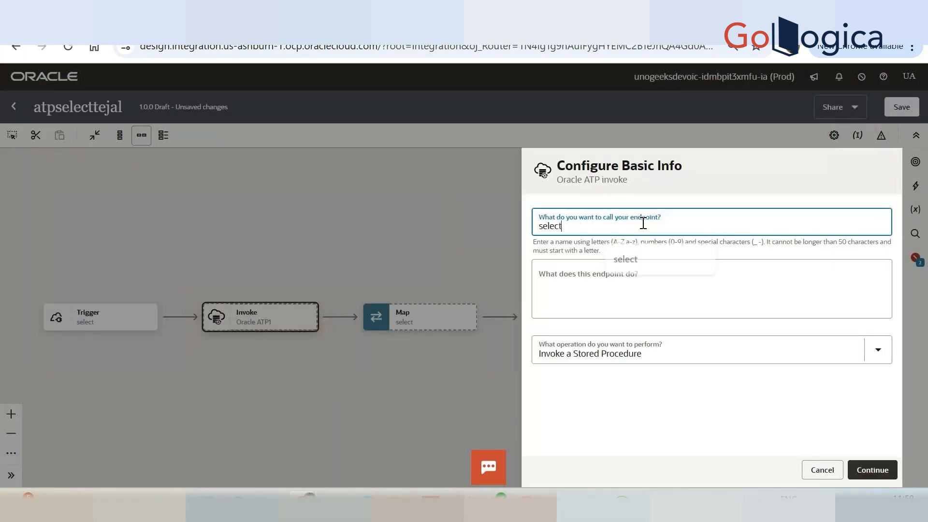
key(BackSpace)
key(BackSpace)
key(BackSpace)
key(BackSpace)
text(tdb)
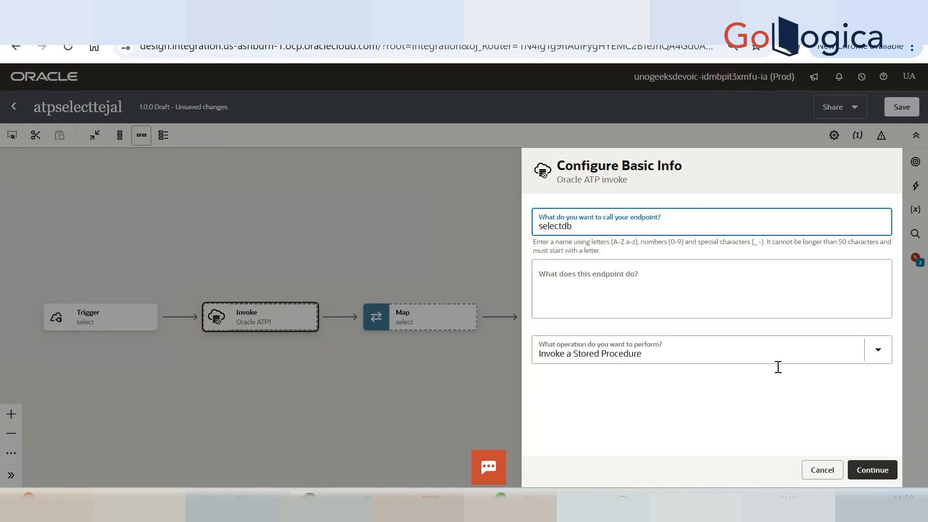
click(673, 337)
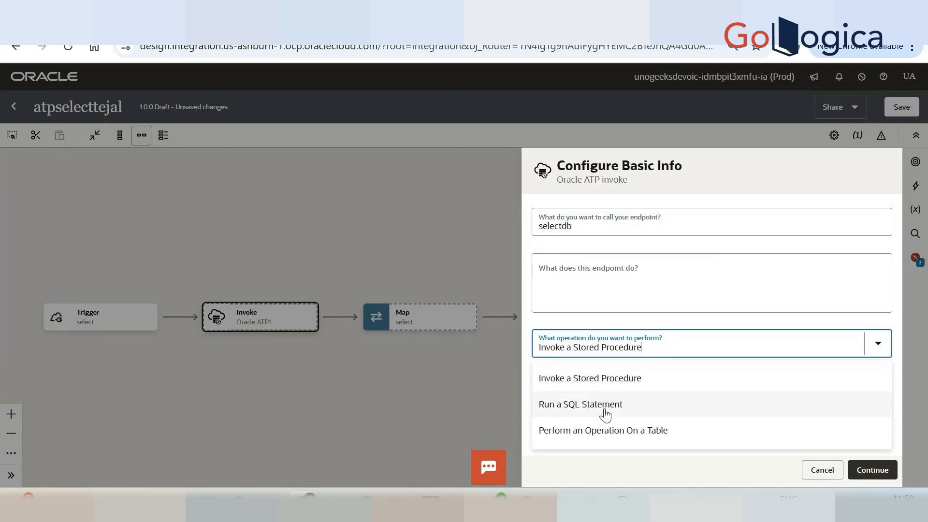
click(586, 411)
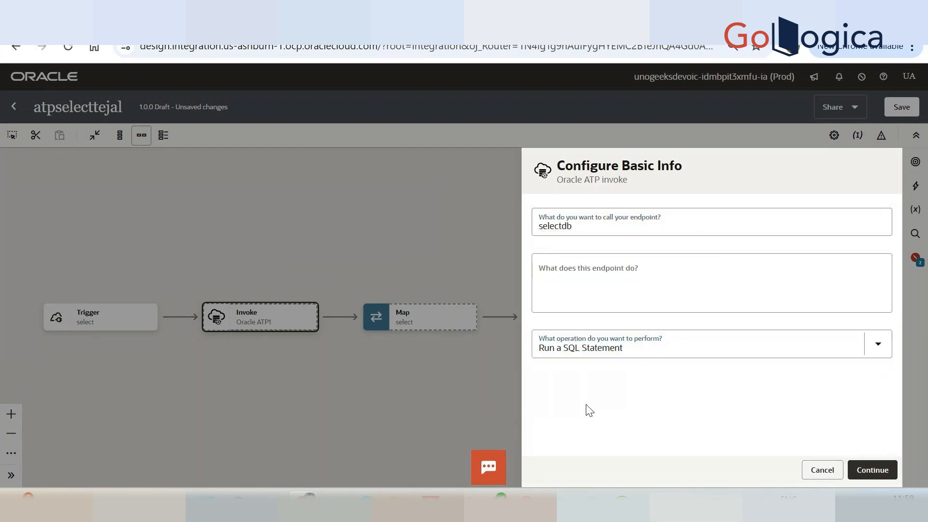
click(878, 479)
Copy the query "select * from employee_tejal where id = 100" from SQL Developer into the ATP invoke's SQL query in the browser.
click(666, 269)
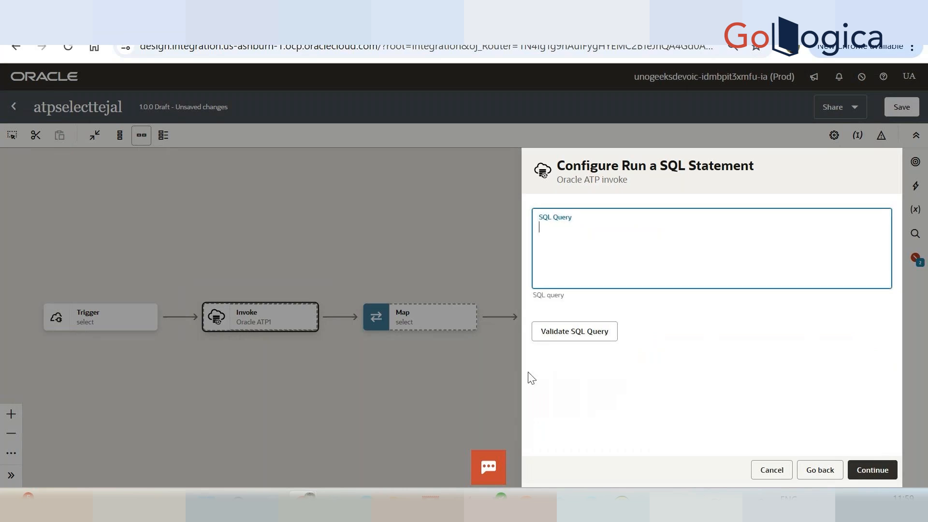
mouse_move(463, 505)
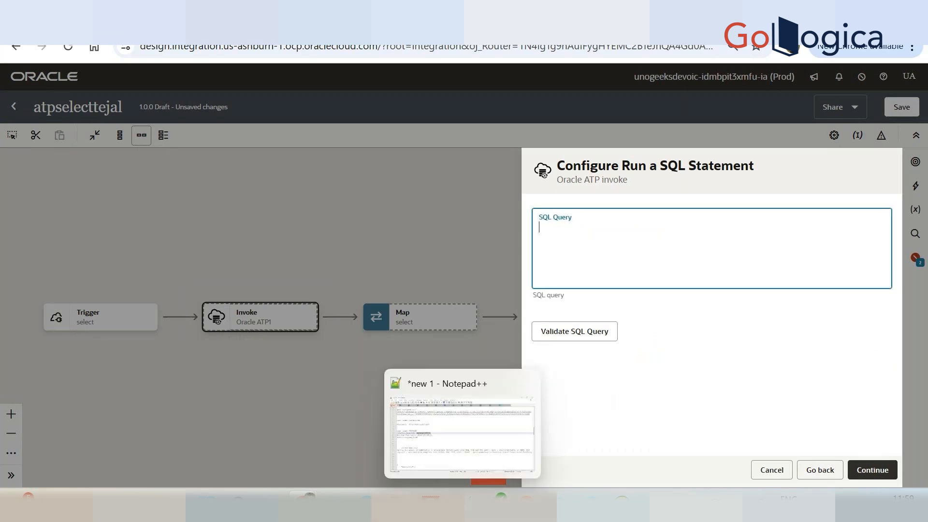
click(336, 505)
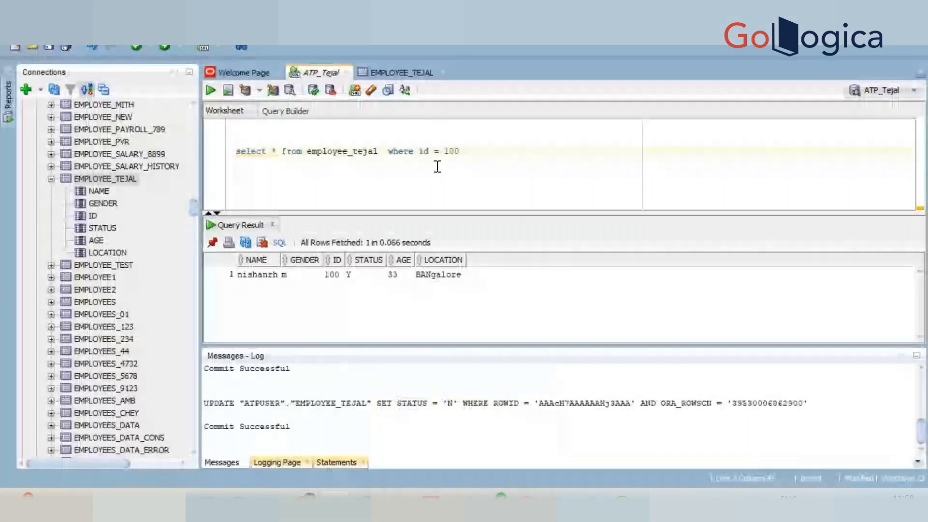
triple_click(332, 143)
drag(460, 151, 236, 152)
key(ctrl+c)
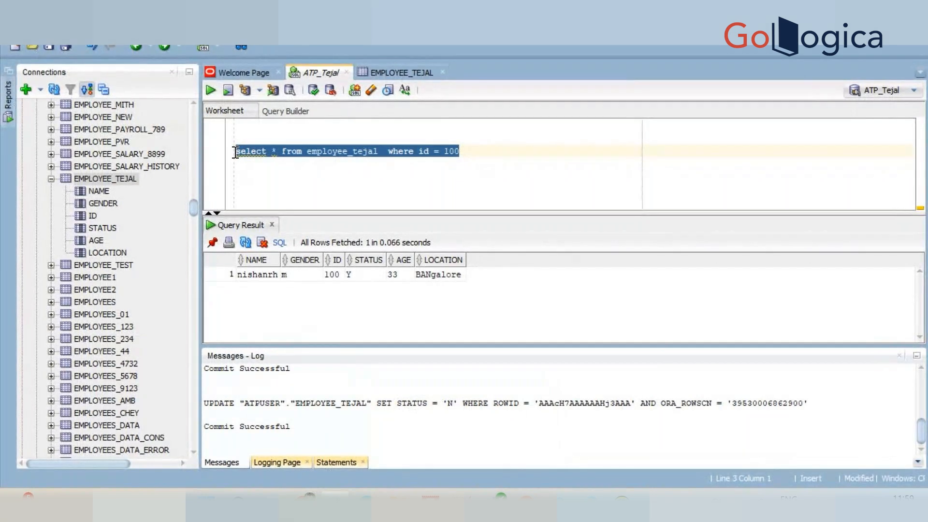
key(alt+Tab)
click(623, 249)
key(ctrl+v)
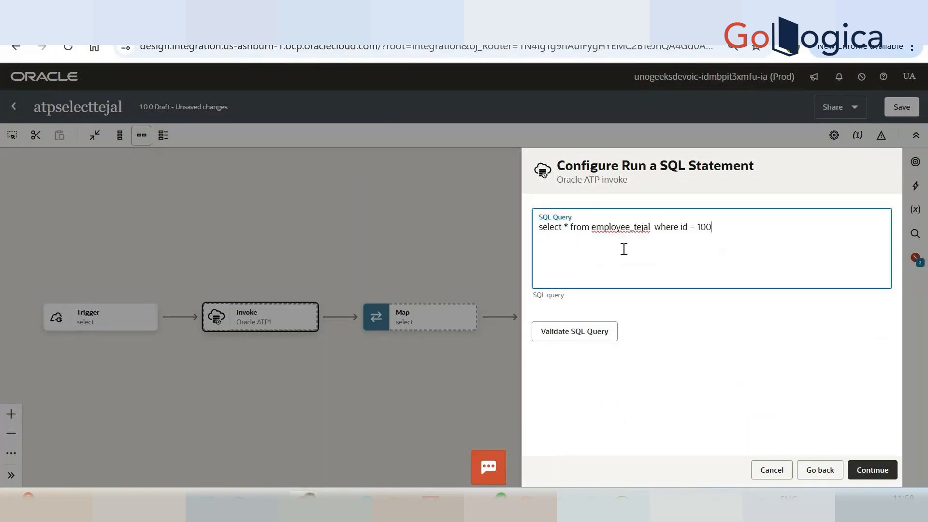
Replace the fixed id 100 in the SQL query with the parameter #id and validate the query.
key(BackSpace)
key(BackSpace)
key(BackSpace)
text(#id)
drag(696, 227, 715, 227)
click(577, 335)
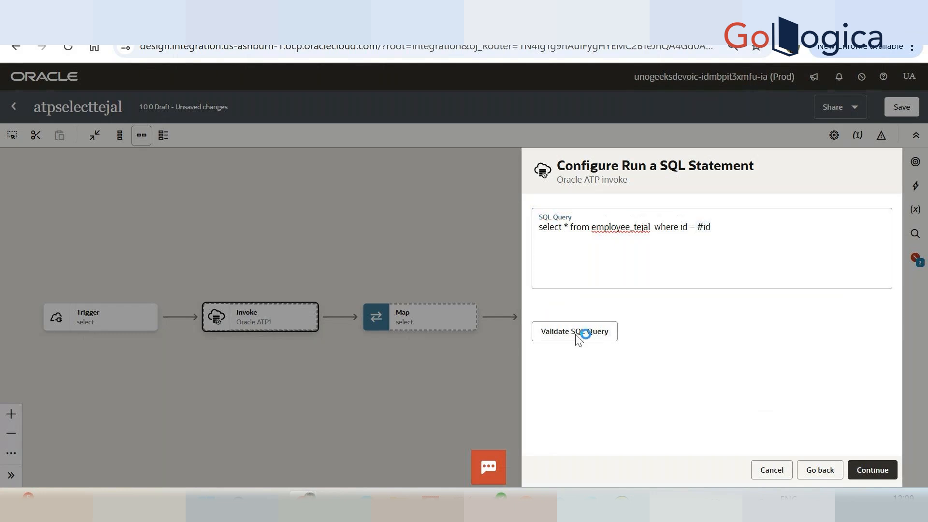
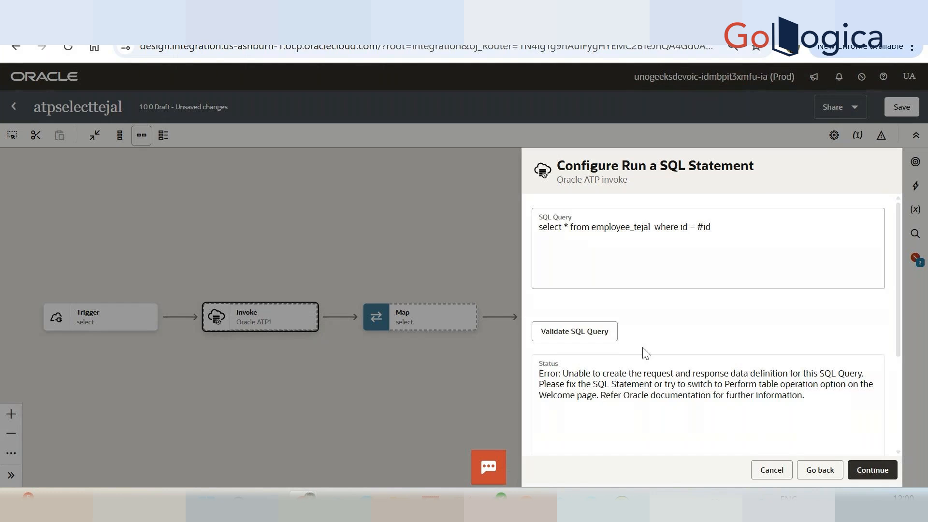
Strip the where clause from the SQL query, leaving "select * from employee_tejal", and validate it.
click(605, 333)
drag(655, 226, 718, 225)
key(BackSpace)
key(BackSpace)
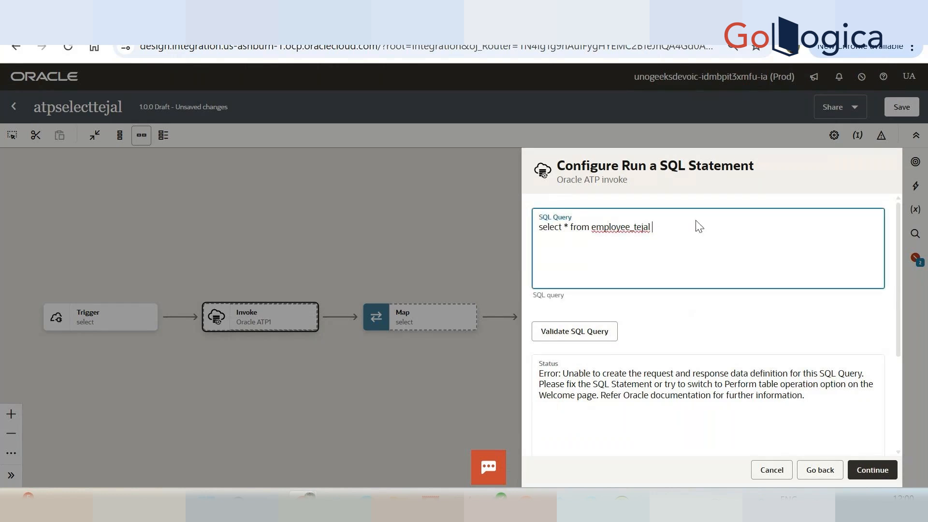
key(BackSpace)
click(574, 338)
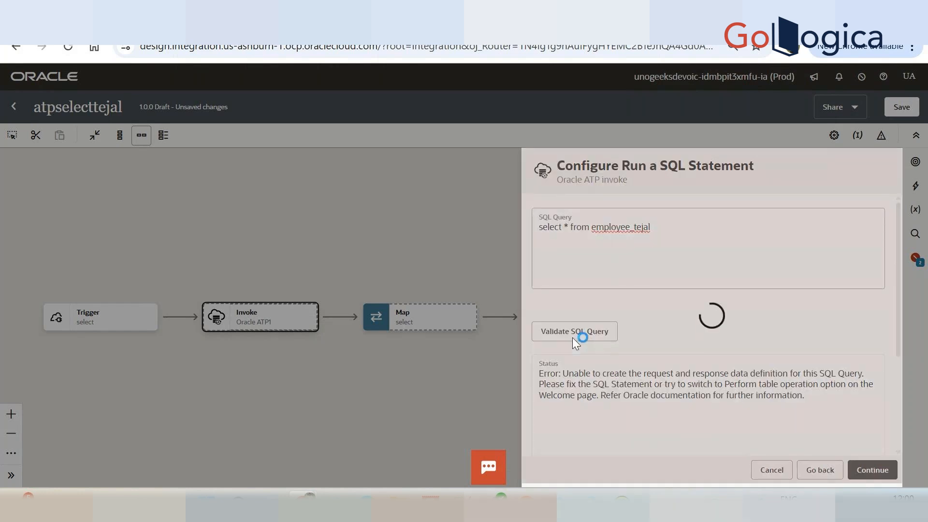
Append the condition "WHERE ID = #ID" to the SQL query, validate it and review the validation status.
click(708, 228)
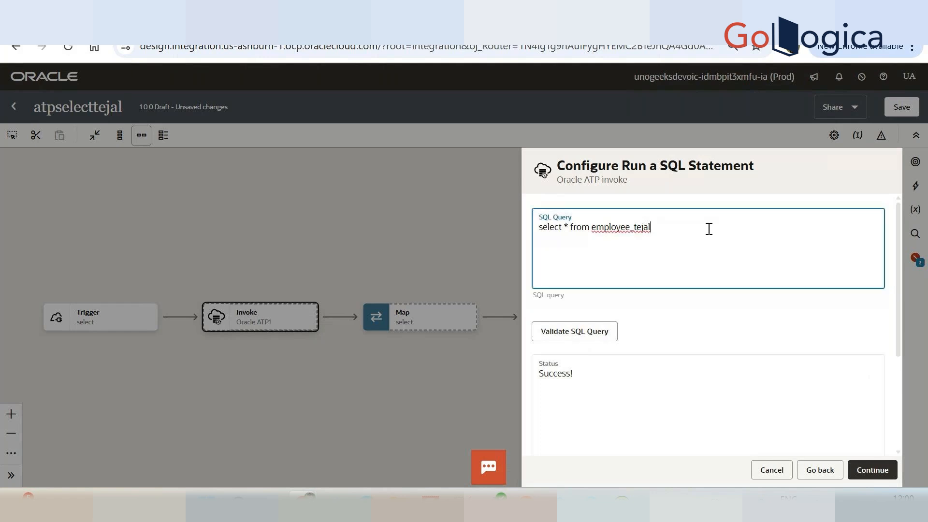
text(wher)
key(BackSpace)
key(BackSpace)
key(BackSpace)
key(BackSpace)
key(BackSpace)
text(WHERE id)
key(BackSpace)
text(ID = #ID)
click(592, 332)
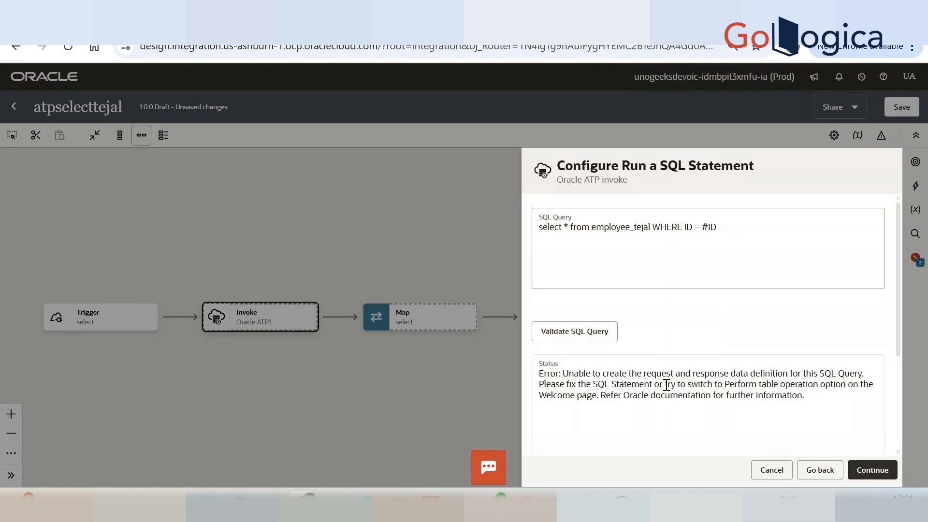
scroll(666, 385, down, 2)
scroll(671, 404, up, 2)
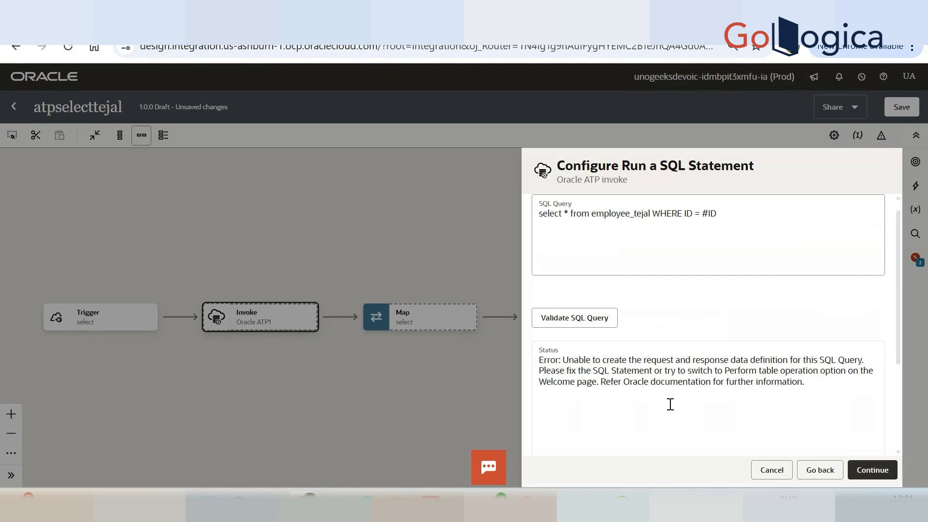
scroll(670, 404, up, 1)
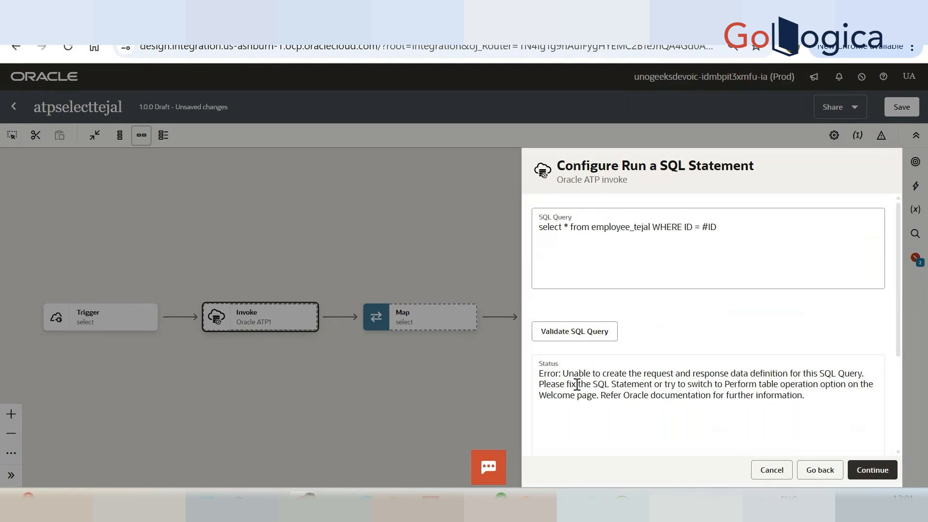
drag(560, 373, 800, 403)
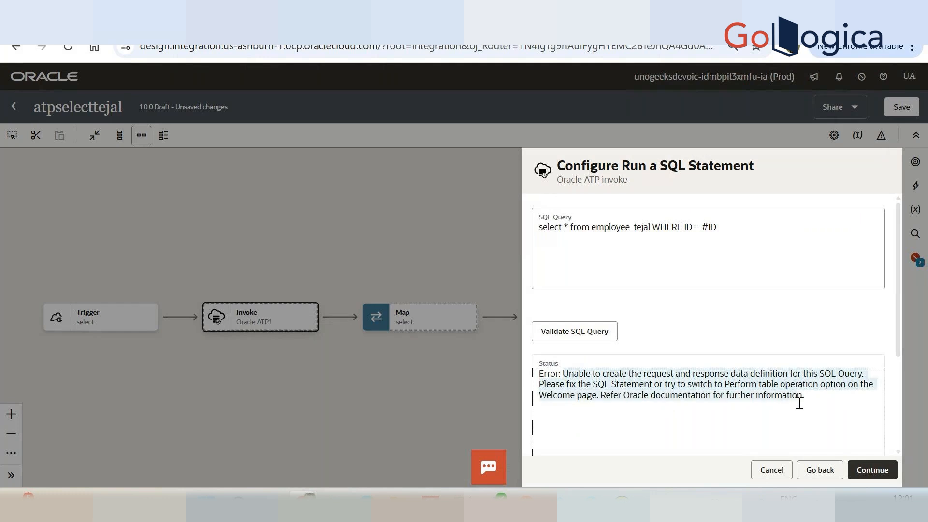
click(799, 403)
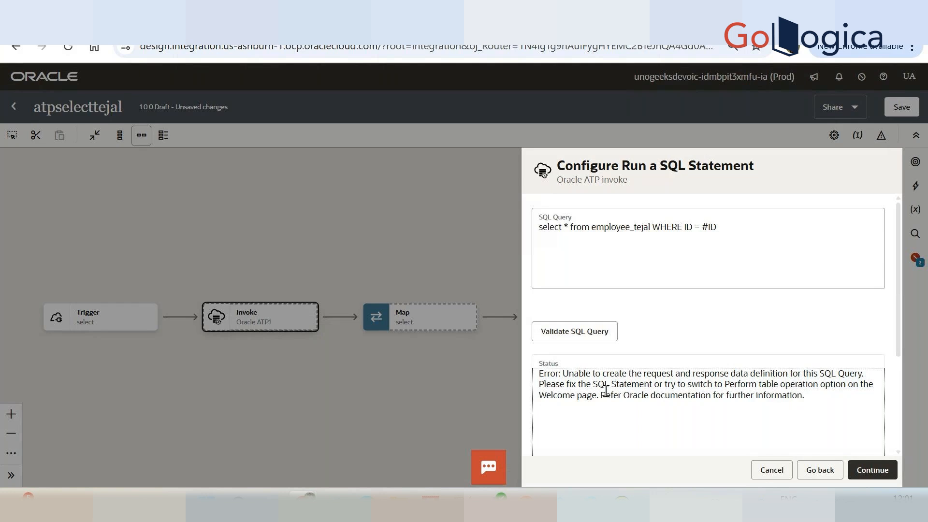
Return to the basic info, rename the endpoint selectdbEMPLOYEES and continue with the operation Run a SQL Statement.
click(803, 472)
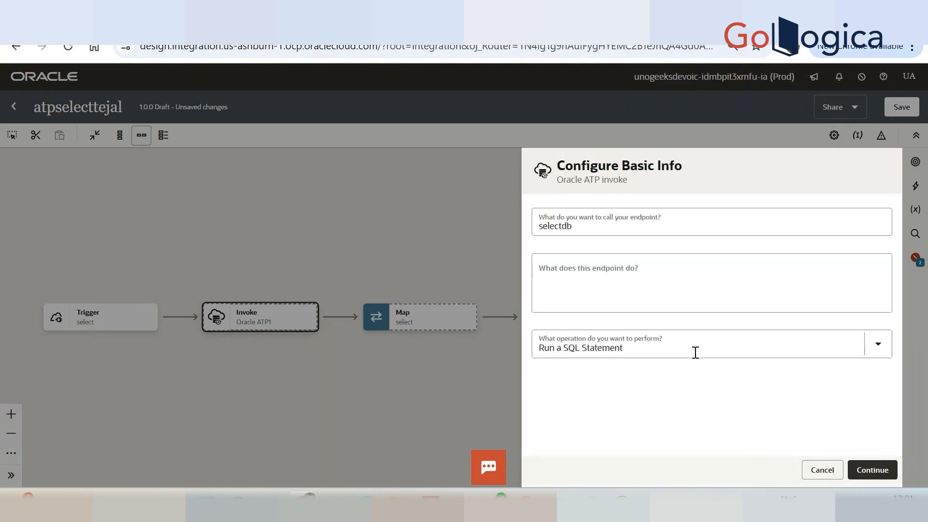
click(655, 213)
text(EM)
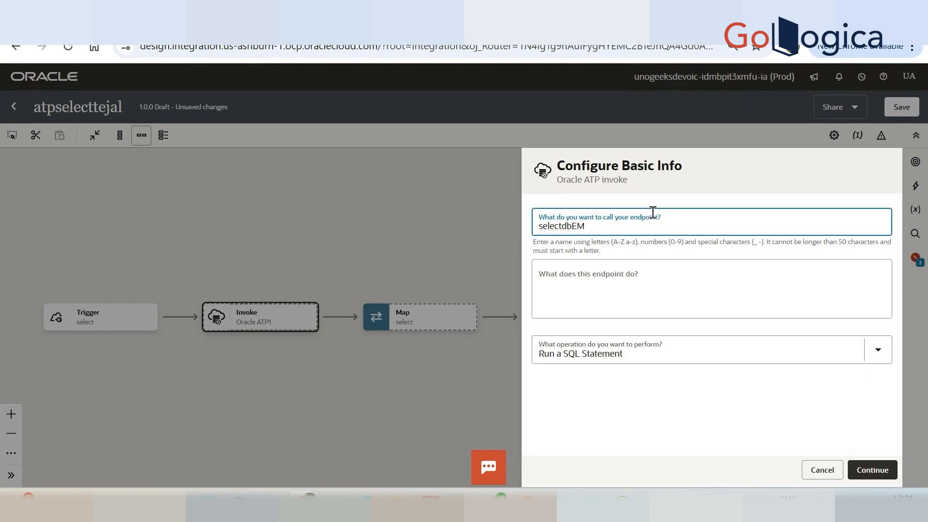
text(YEES)
click(876, 354)
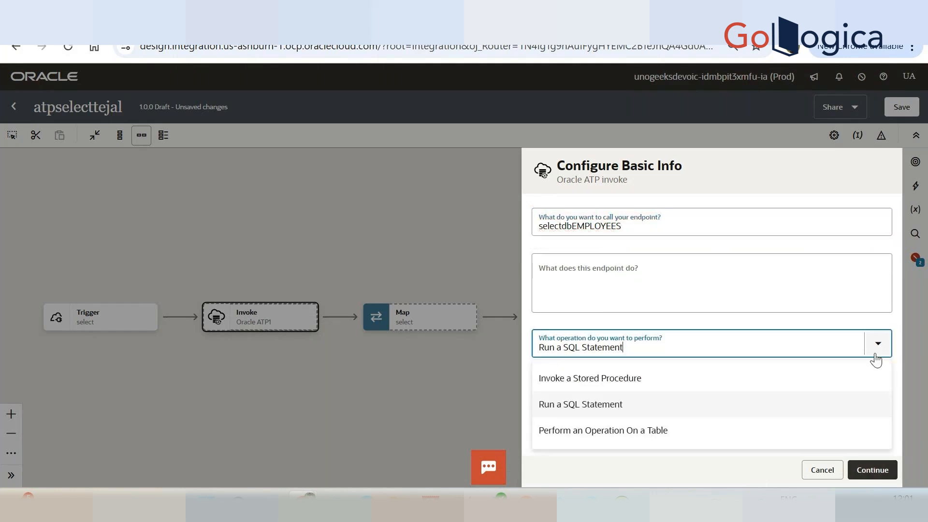
click(723, 407)
click(872, 469)
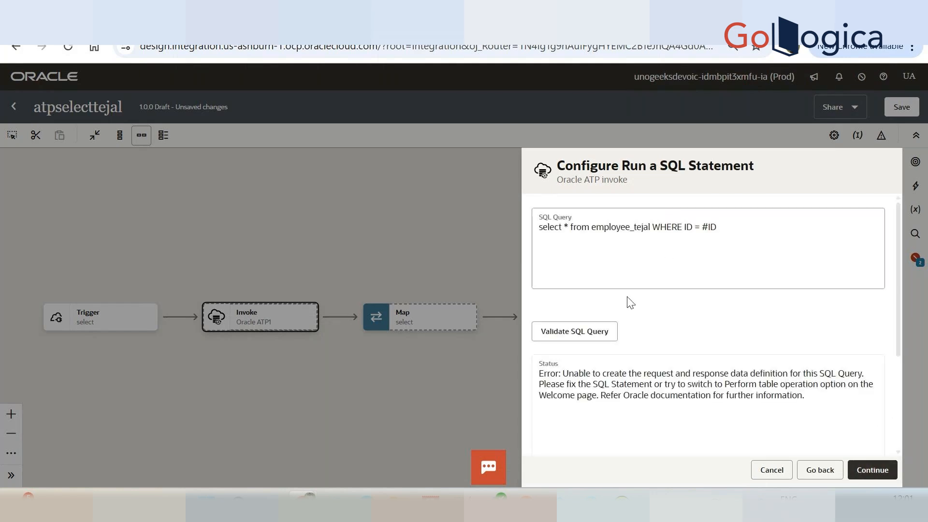
Validate the SQL query again and finish configuring the ATP invoke.
click(575, 331)
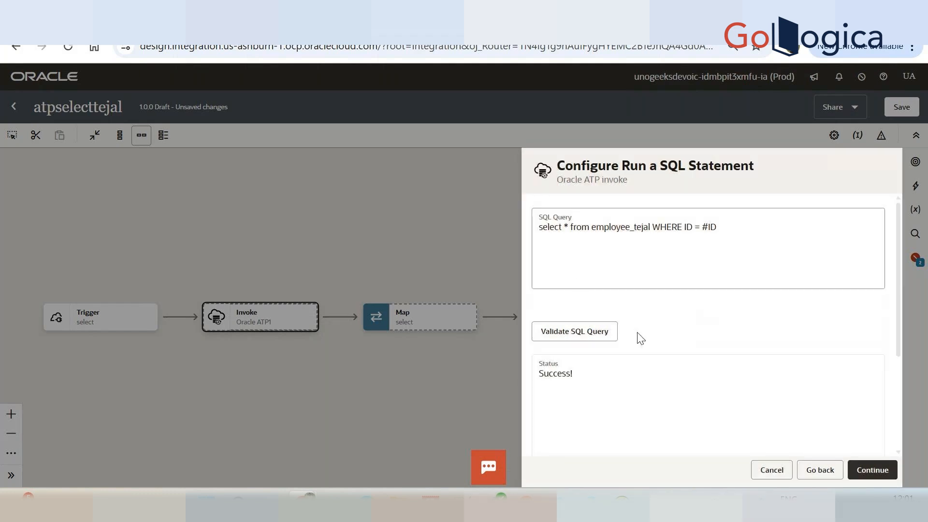
click(879, 474)
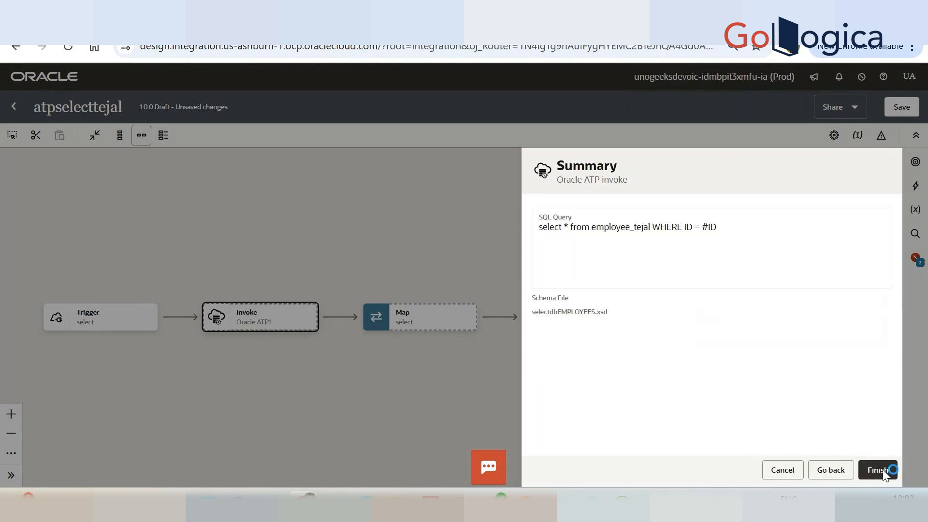
click(881, 476)
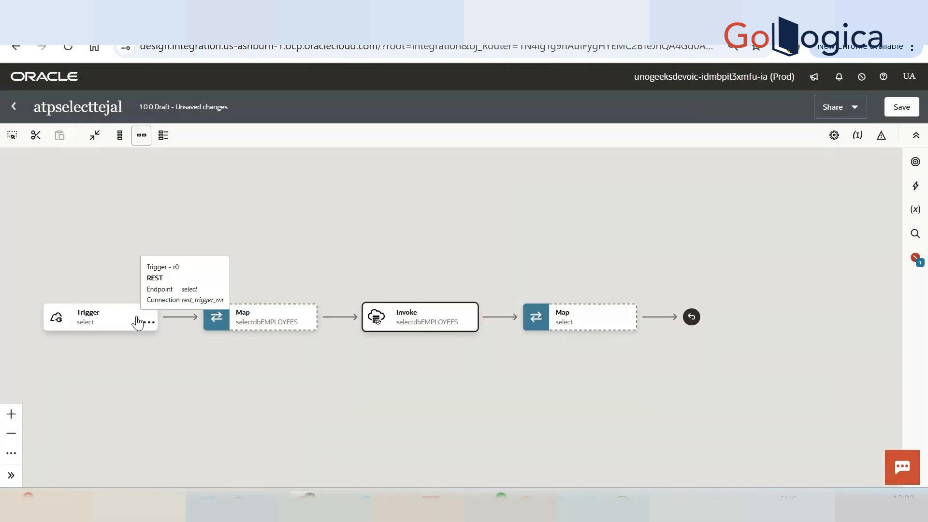
Open the map to selectdbEMPLOYEES and expand the source Request Wrapper and the target ID node.
double_click(291, 328)
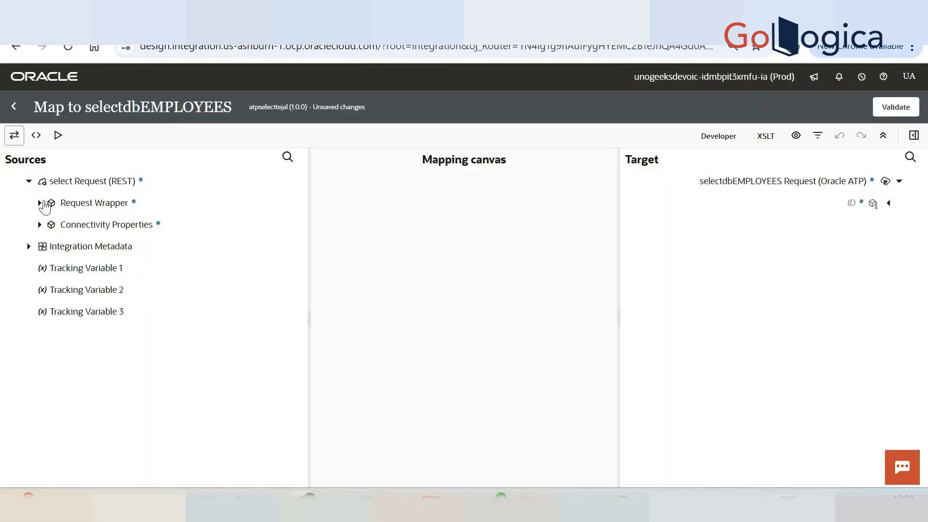
click(40, 203)
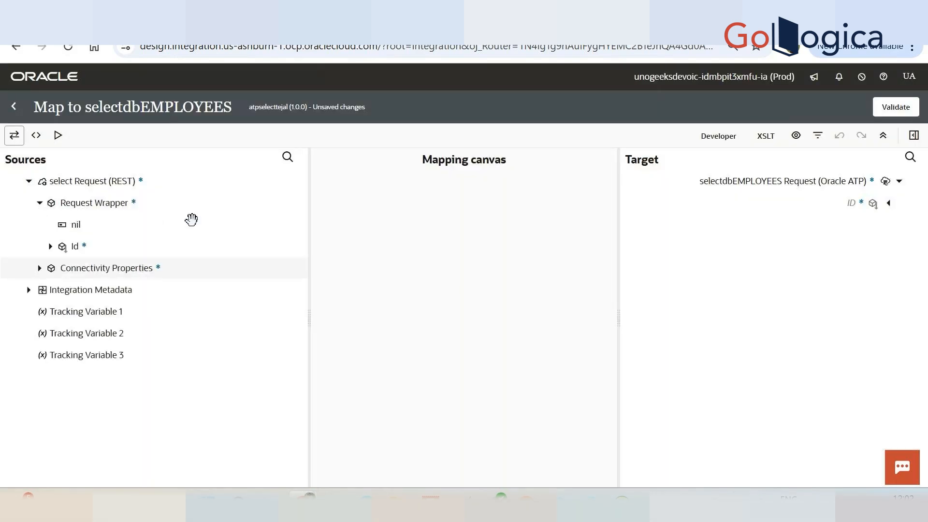
click(888, 203)
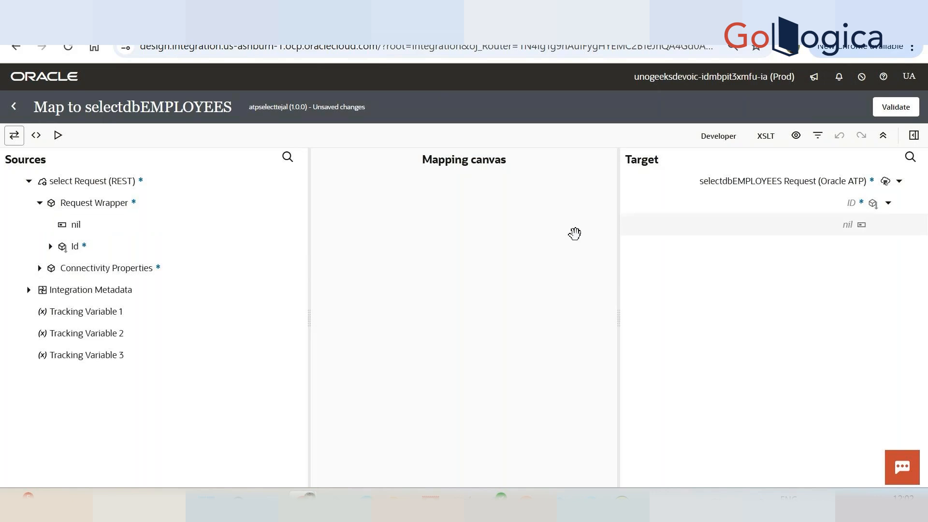
drag(73, 246, 857, 224)
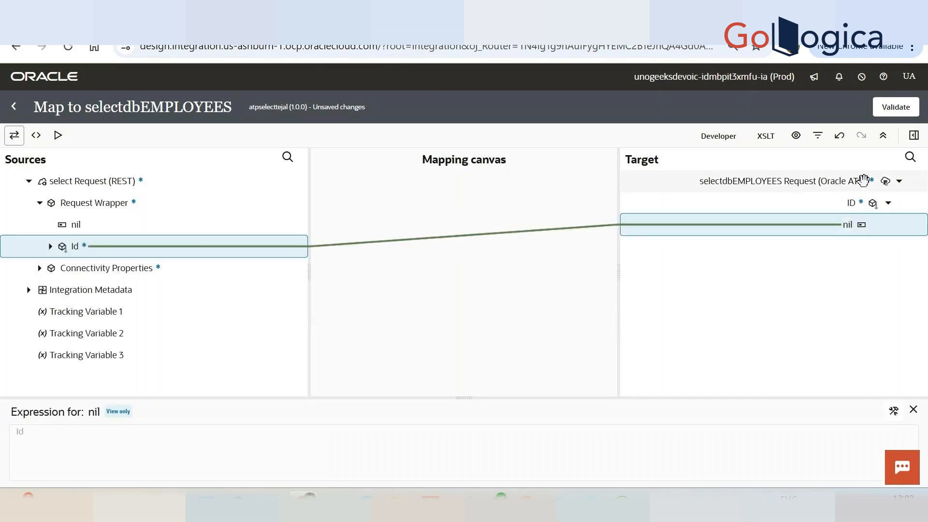
click(895, 109)
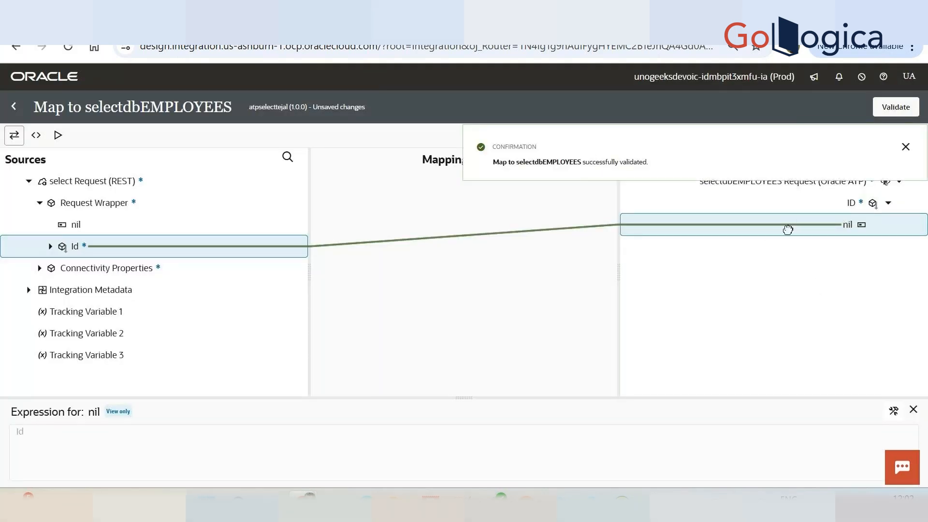
right_click(788, 231)
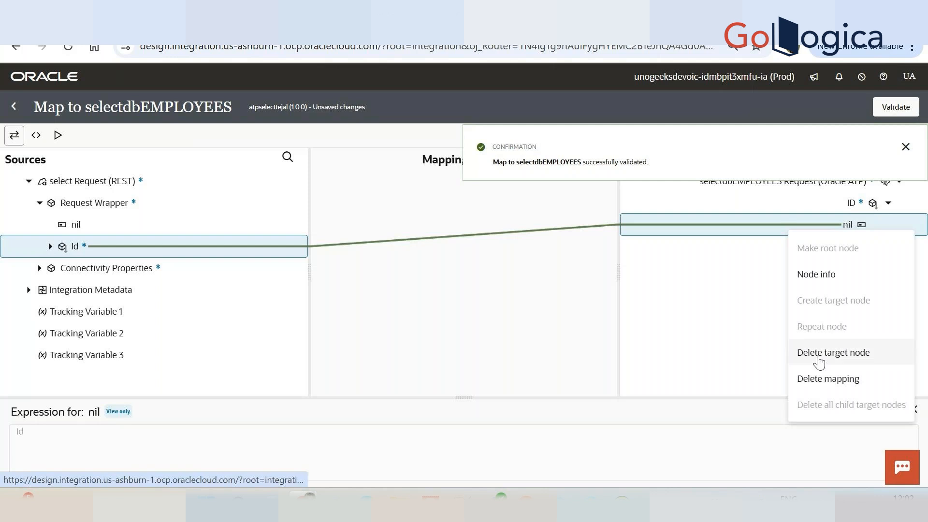
click(817, 357)
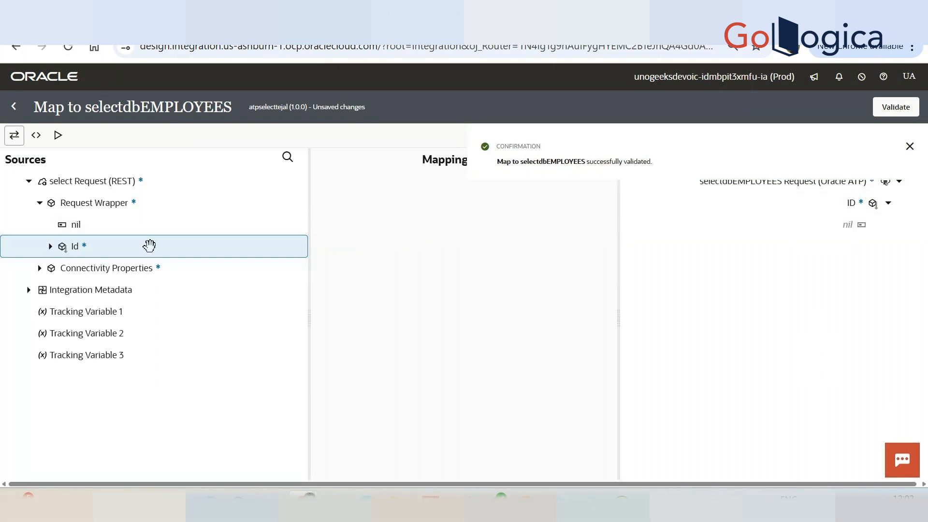
Map the source Id to the target ID of the selectdbEMPLOYEES request, validate the map and return to the integration.
drag(58, 244, 872, 203)
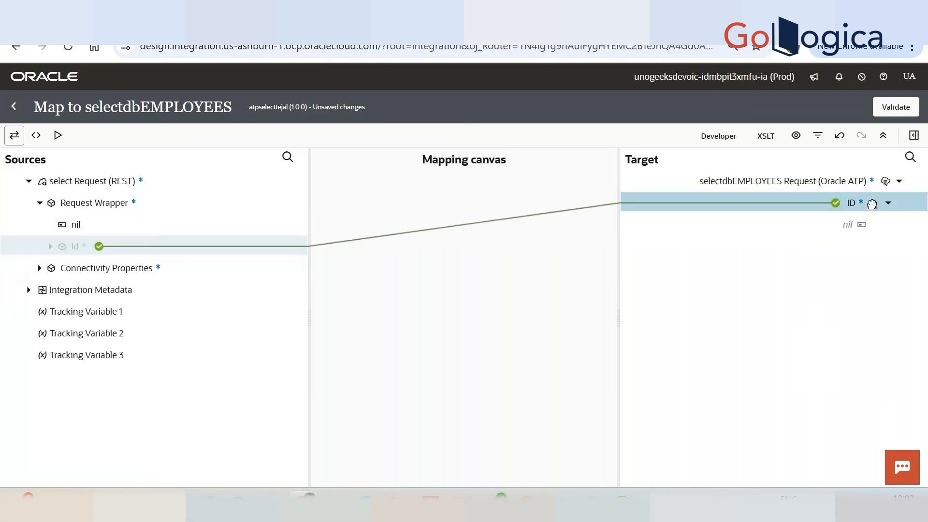
click(896, 107)
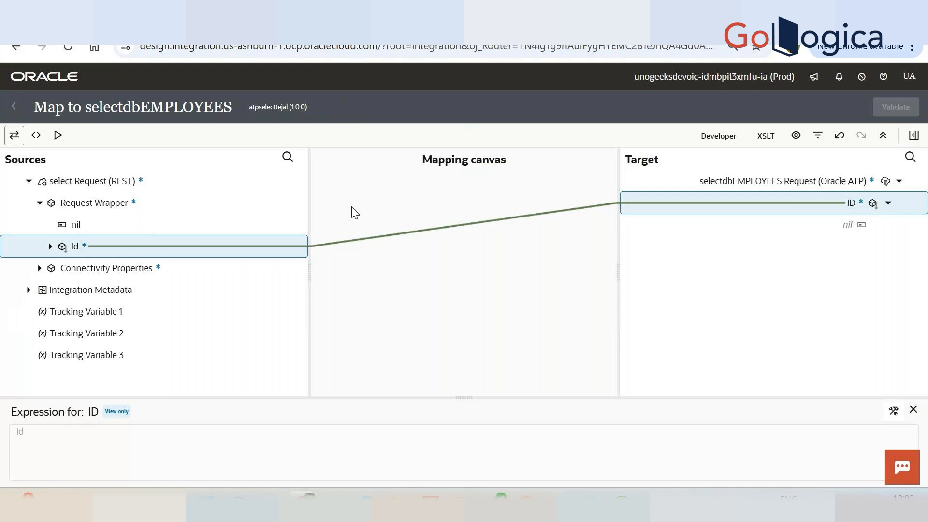
click(17, 111)
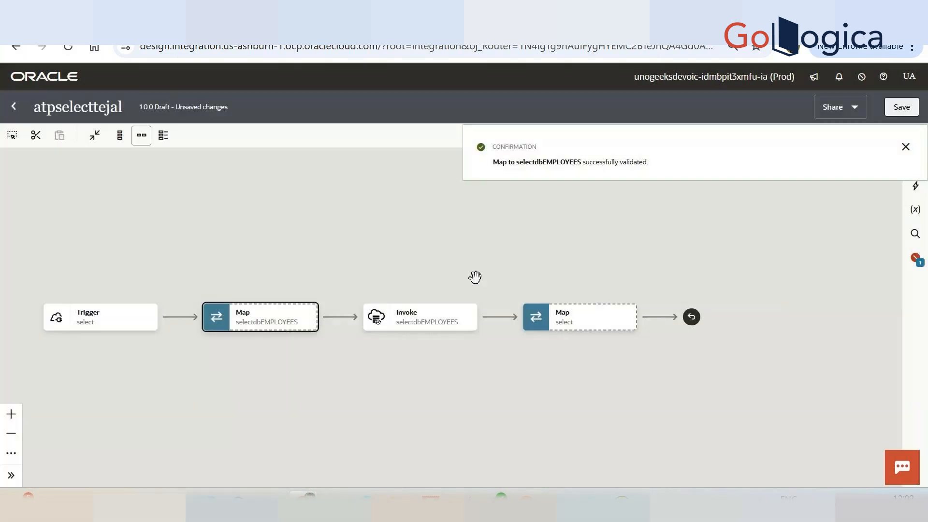
Open the map to select and expand the selectdbEMPLOYEES response down to its output fields and the target Response Wrapper.
click(535, 318)
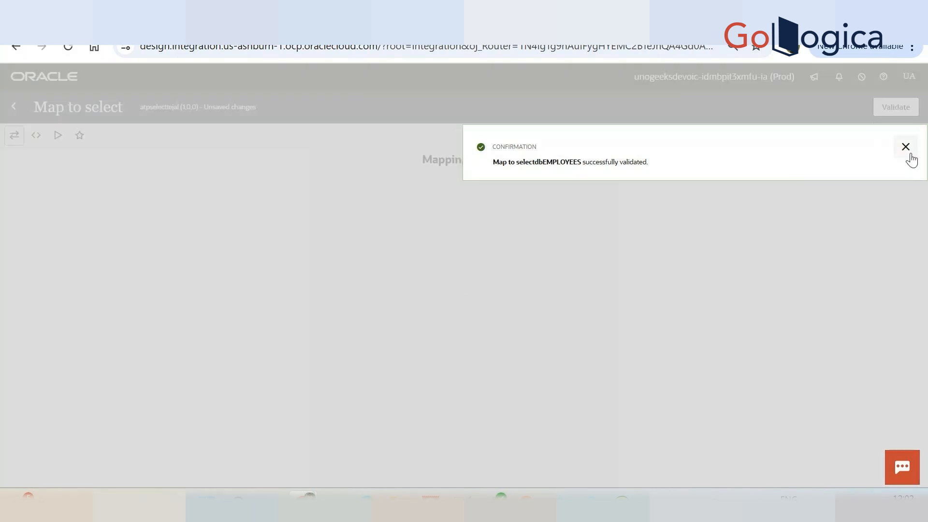
click(908, 150)
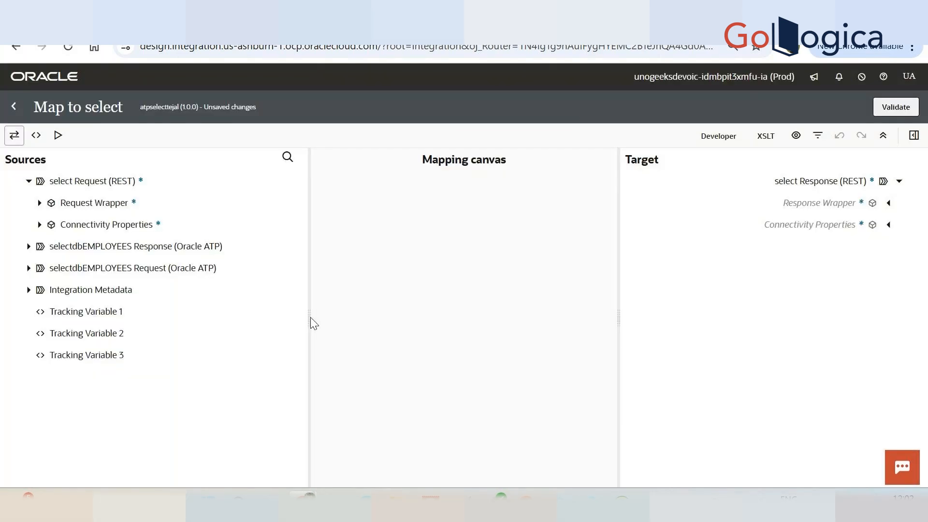
click(40, 202)
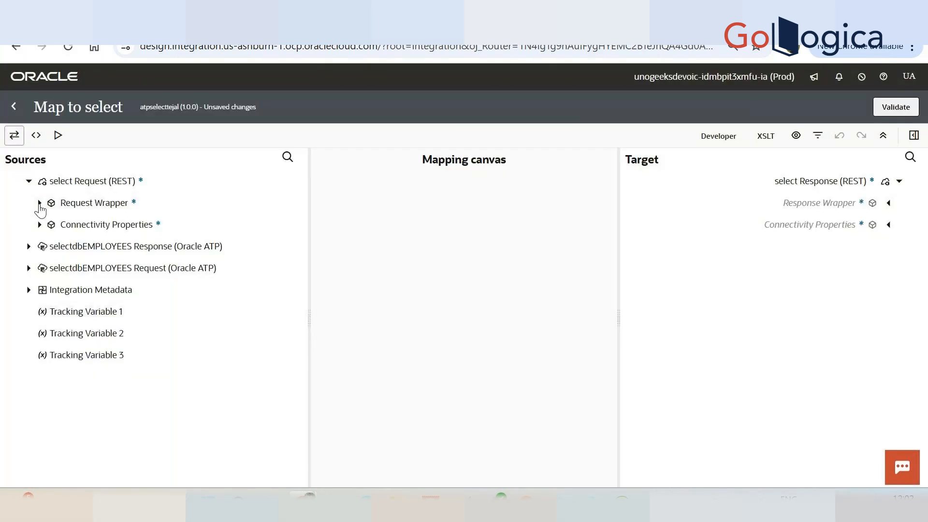
click(28, 290)
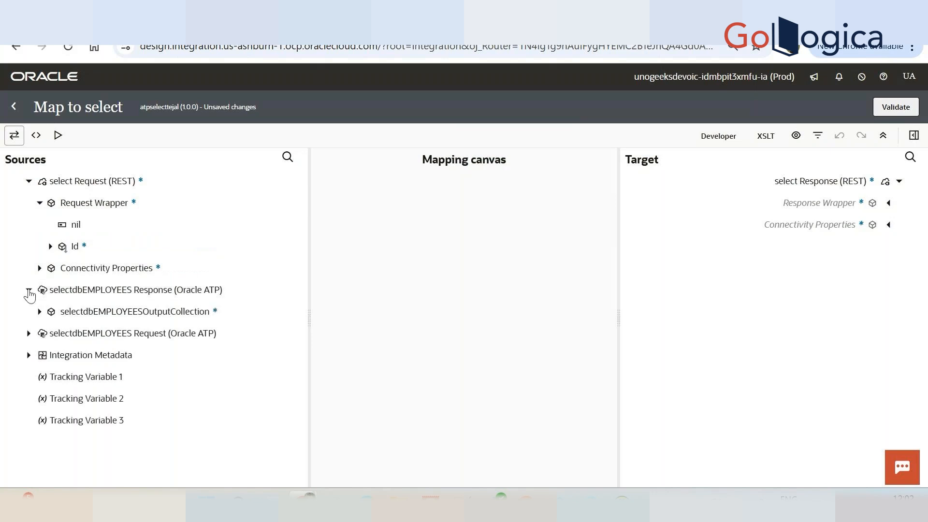
click(40, 312)
click(50, 334)
scroll(97, 355, down, 2)
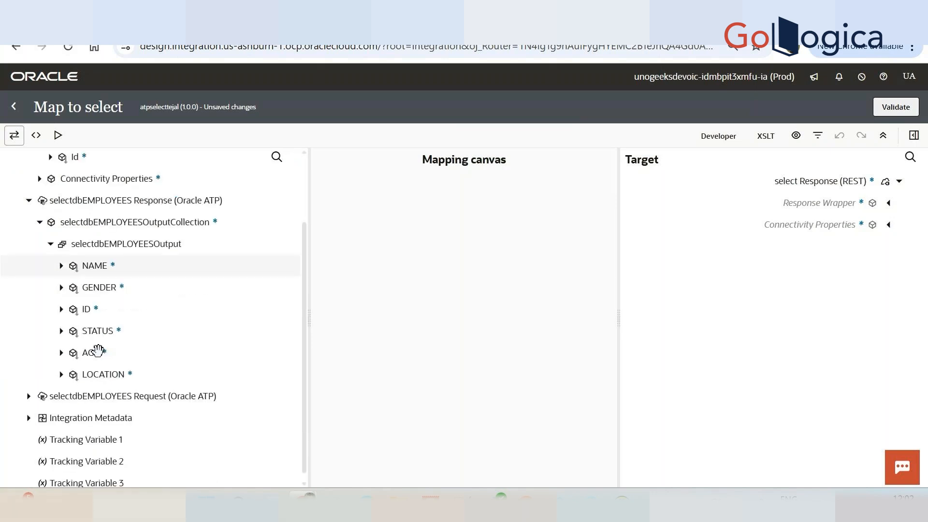
click(888, 203)
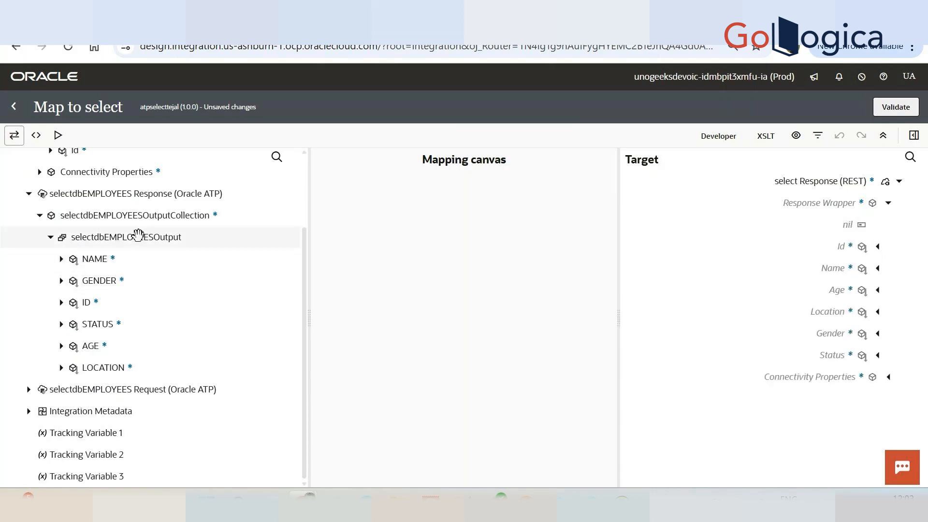
Map NAME, ID, LOCATION, AGE, GENDER and STATUS from selectdbEMPLOYEESOutput to the matching fields of the target Response Wrapper.
drag(91, 261, 836, 268)
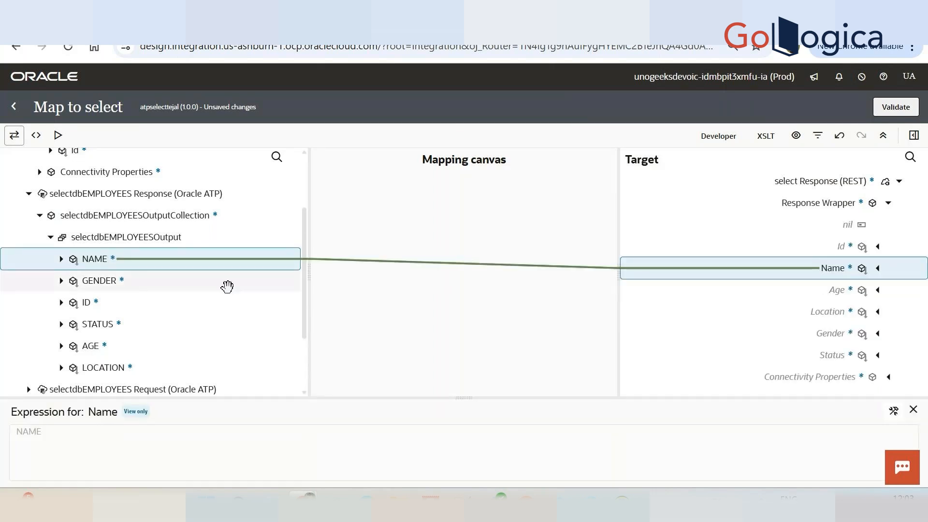
drag(86, 302, 850, 246)
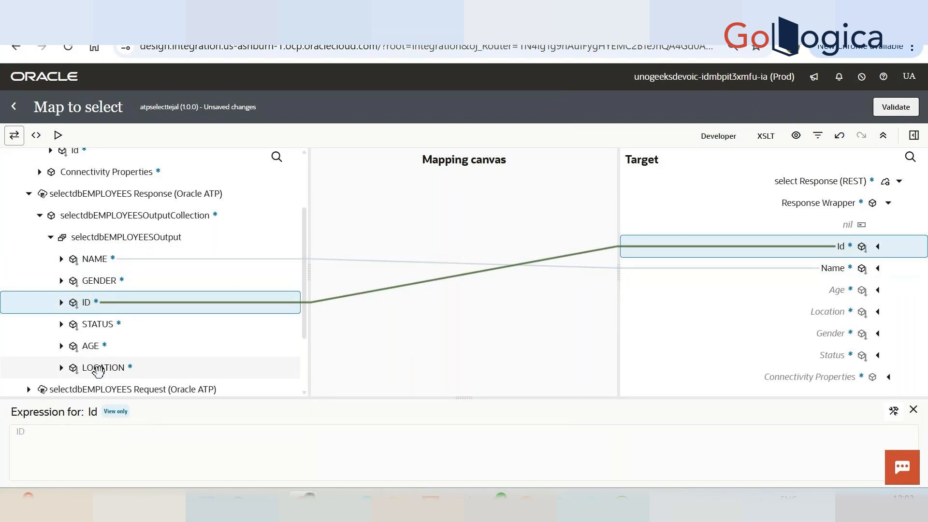
drag(98, 371, 828, 313)
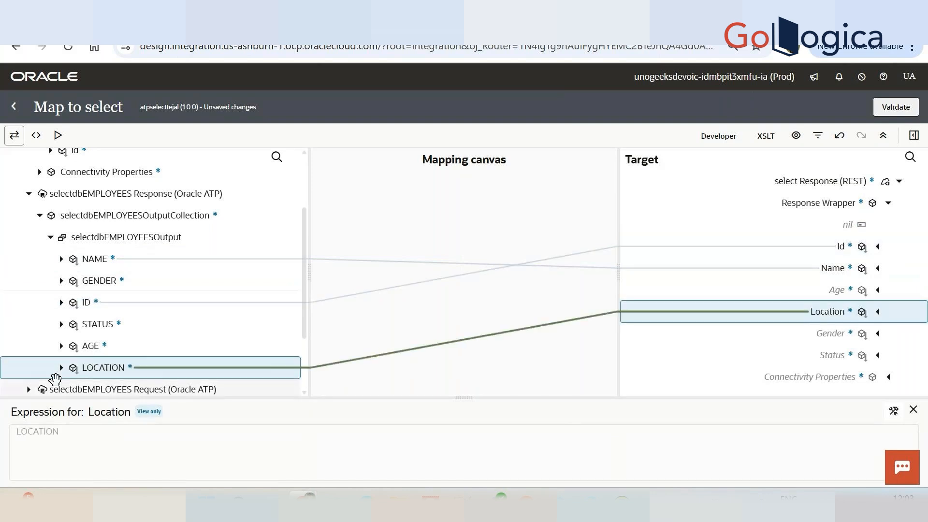
drag(77, 345, 836, 289)
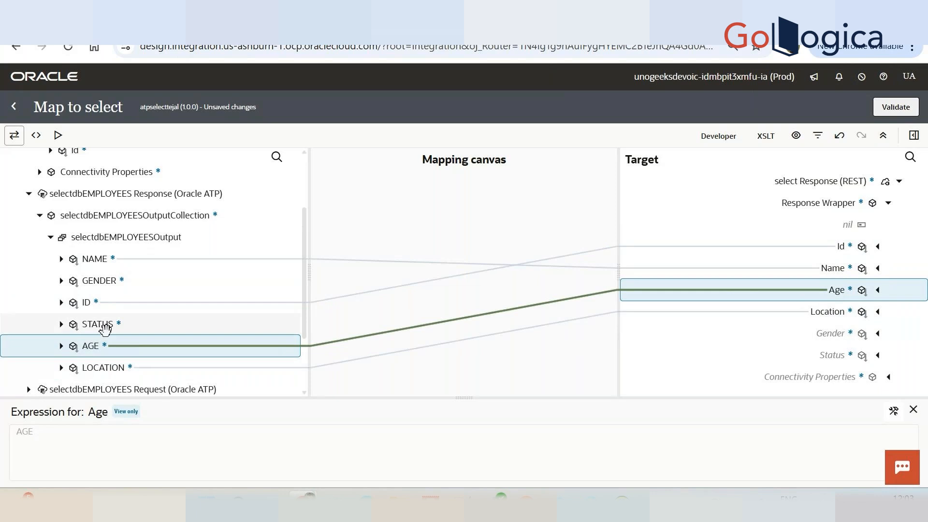
drag(94, 280, 838, 336)
drag(94, 323, 843, 357)
Validate the map to select, return to the integration and save it.
click(909, 105)
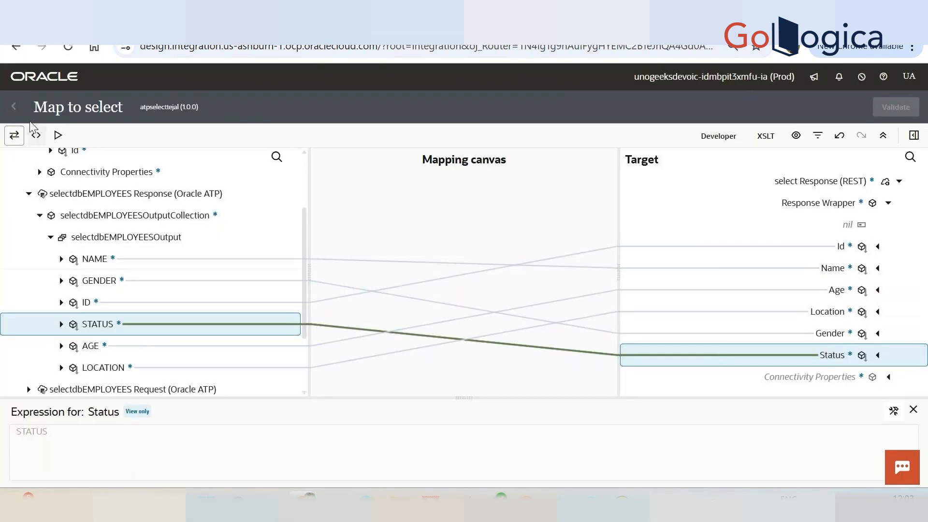
click(13, 107)
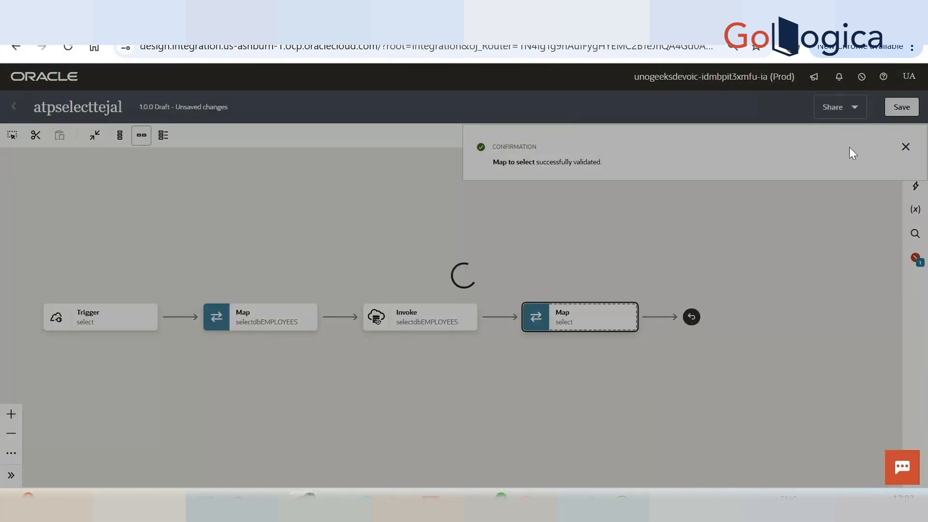
click(901, 107)
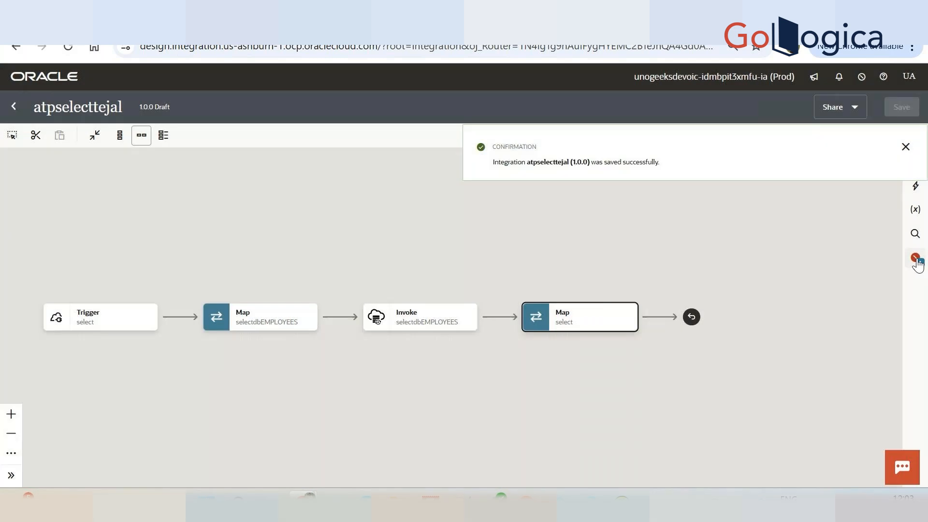
Resolve the missing primary business identifier by assigning the request-wrapper id field to it, and save the integration.
click(916, 261)
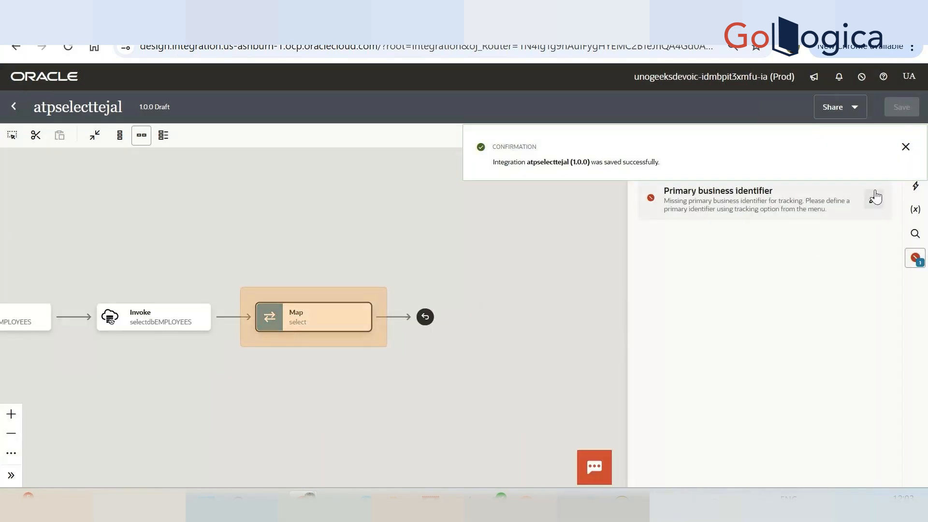
click(876, 197)
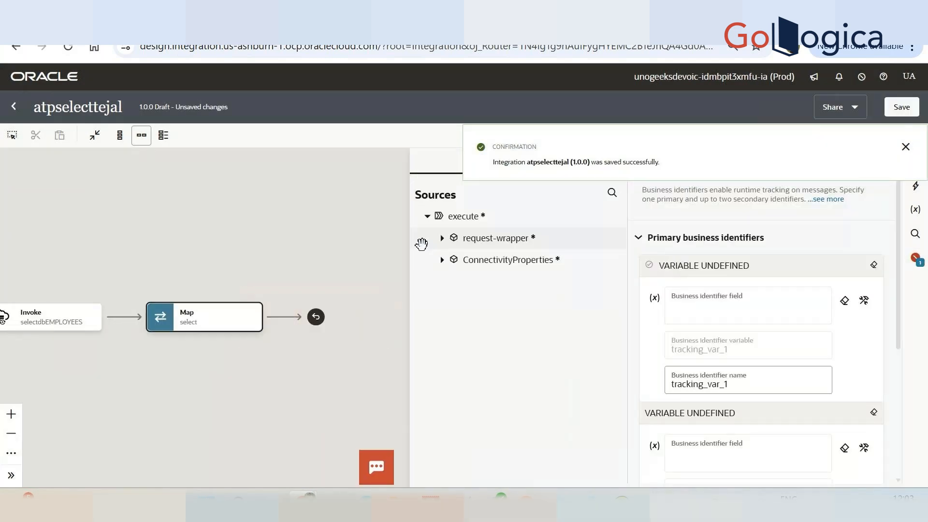
click(441, 238)
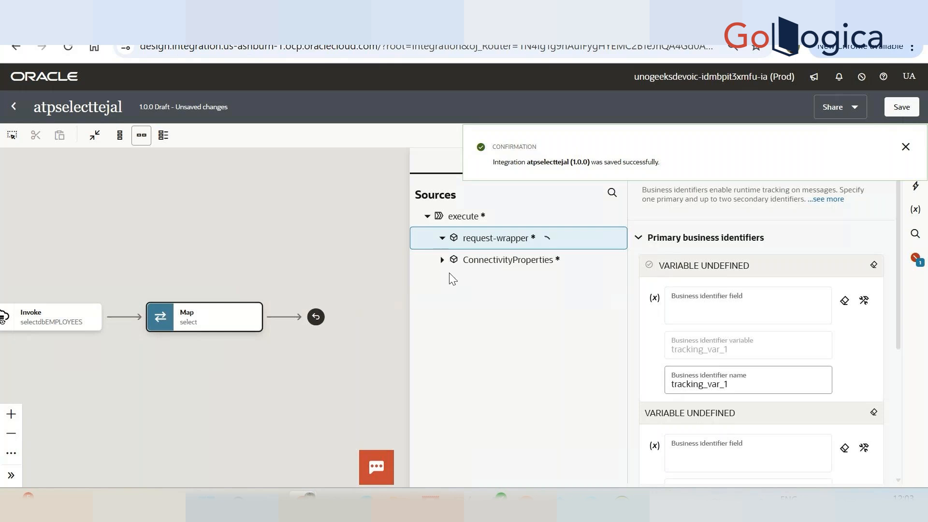
drag(455, 285, 705, 310)
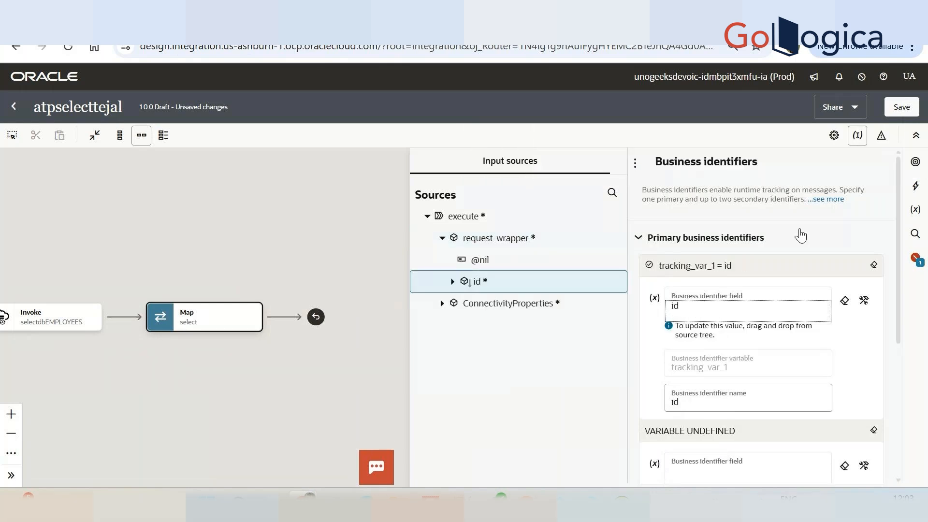
click(903, 110)
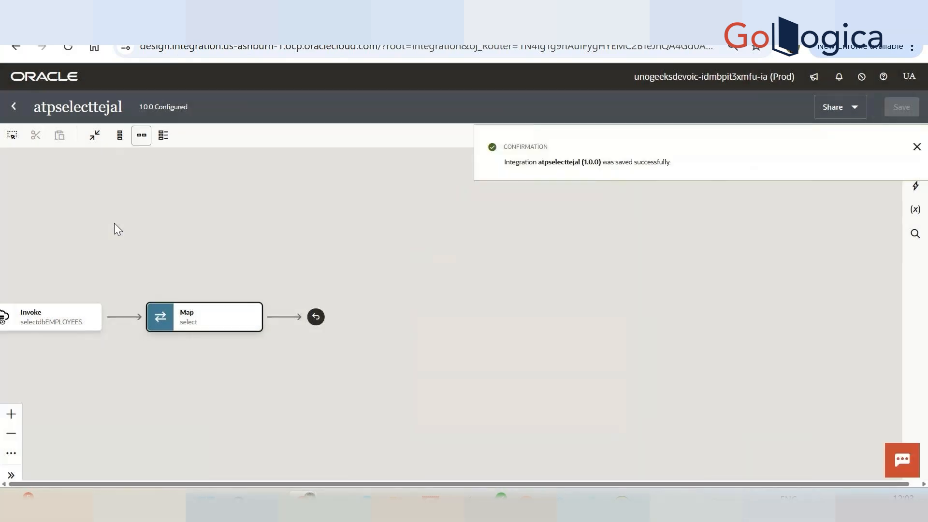
Return to the integrations list, activate atpselecttejal with debug tracing and refresh the list.
click(14, 108)
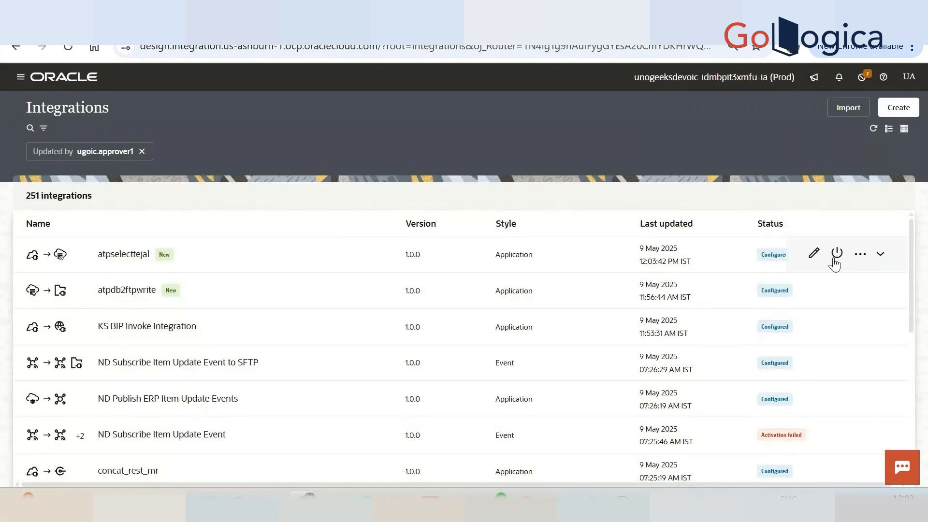
click(836, 256)
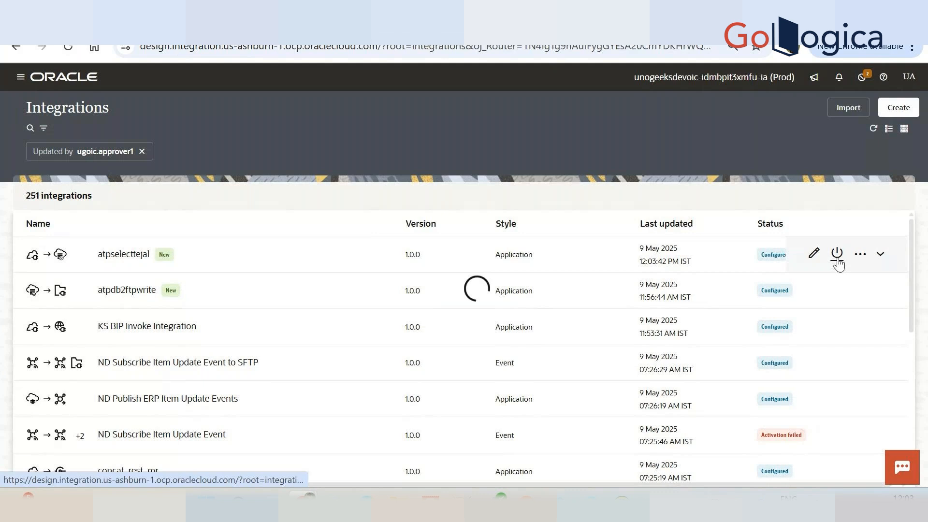
click(889, 465)
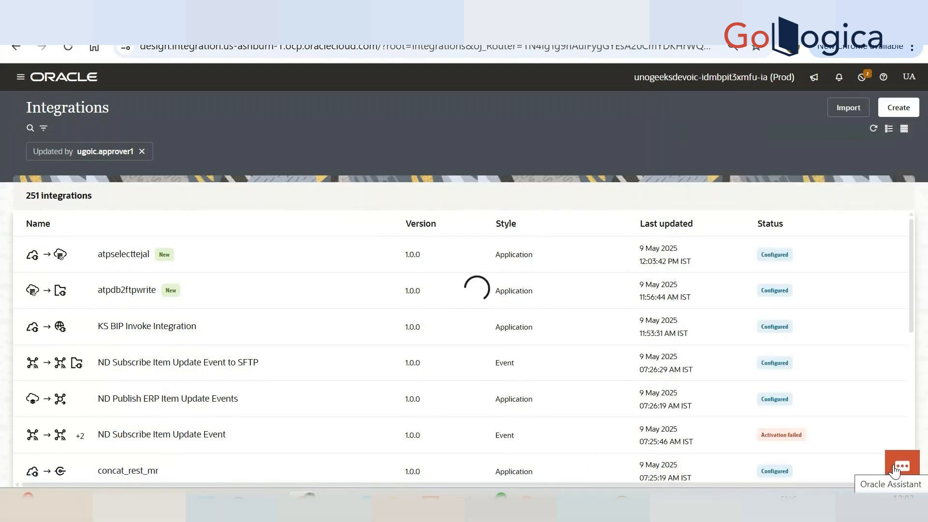
click(874, 129)
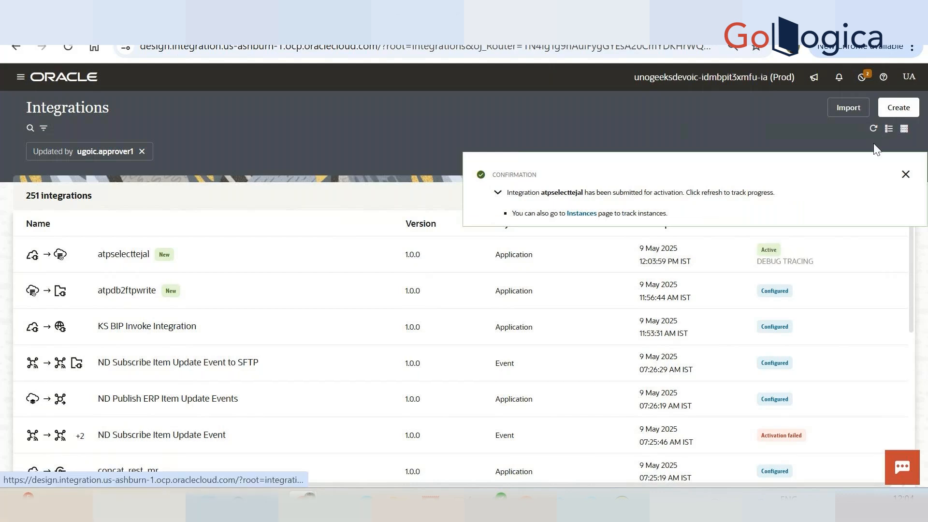
Open the run page of atpselecttejal, run it with id 100 in the request body and show the response.
click(860, 254)
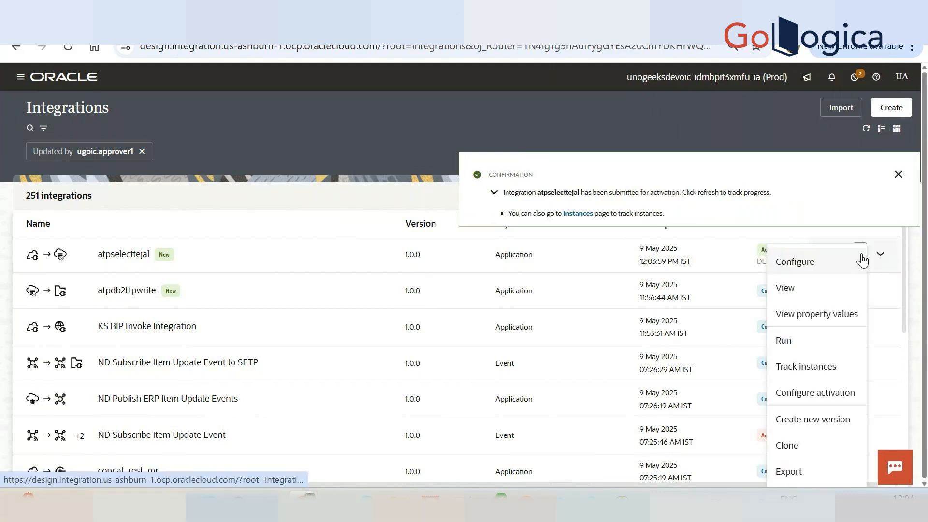
click(800, 346)
click(909, 177)
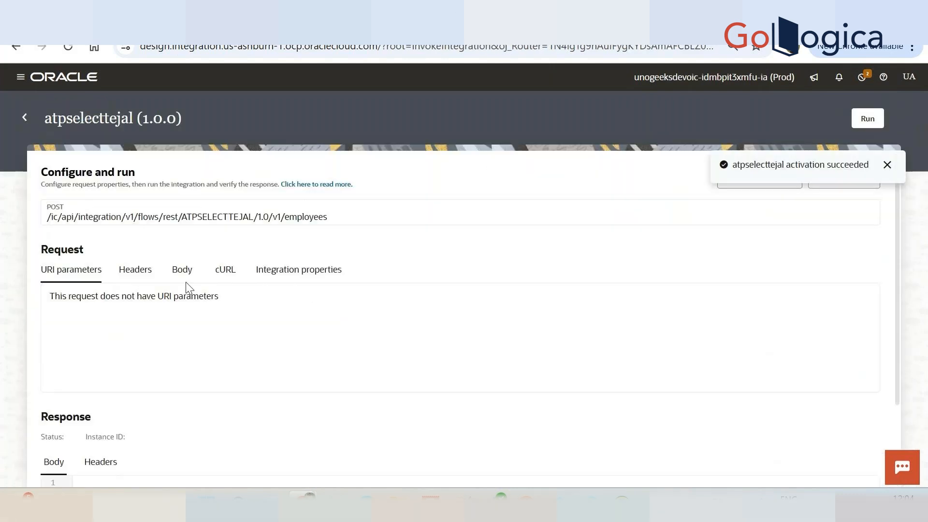
click(185, 272)
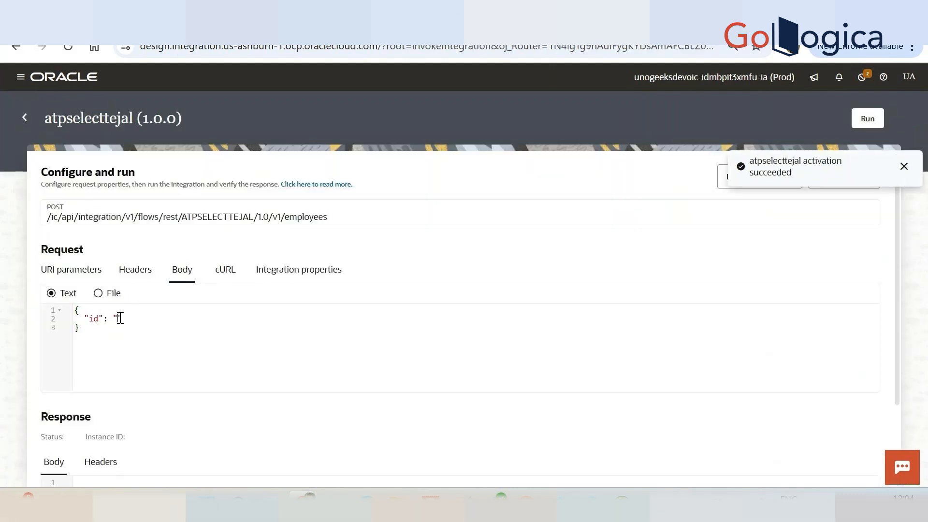
text(100)
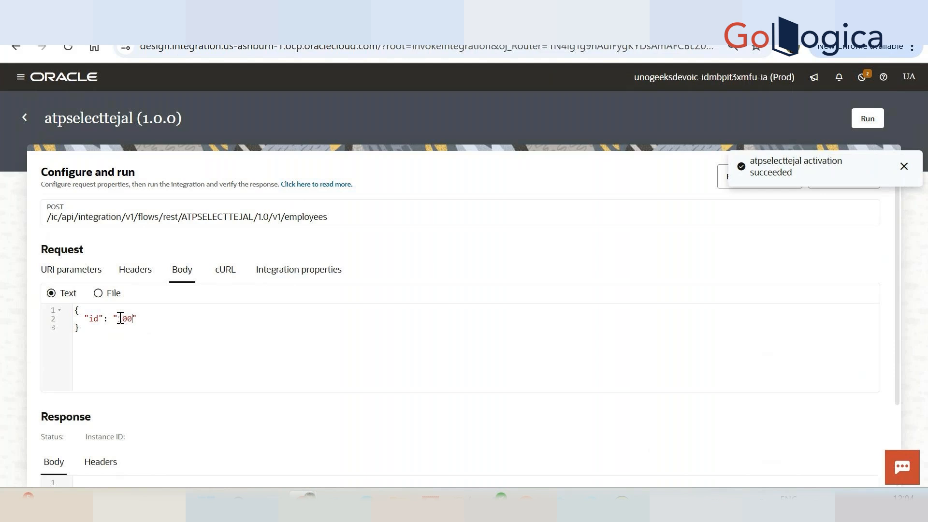
click(866, 119)
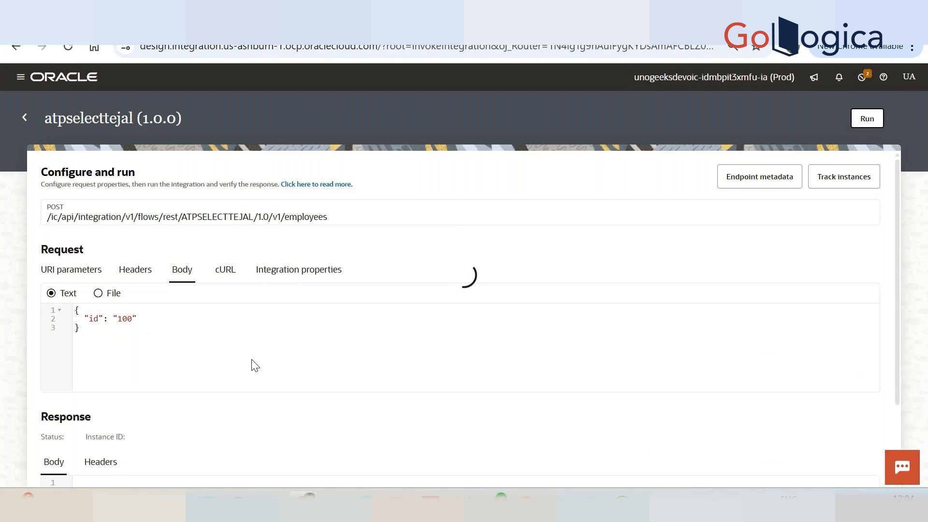
scroll(252, 360, down, 3)
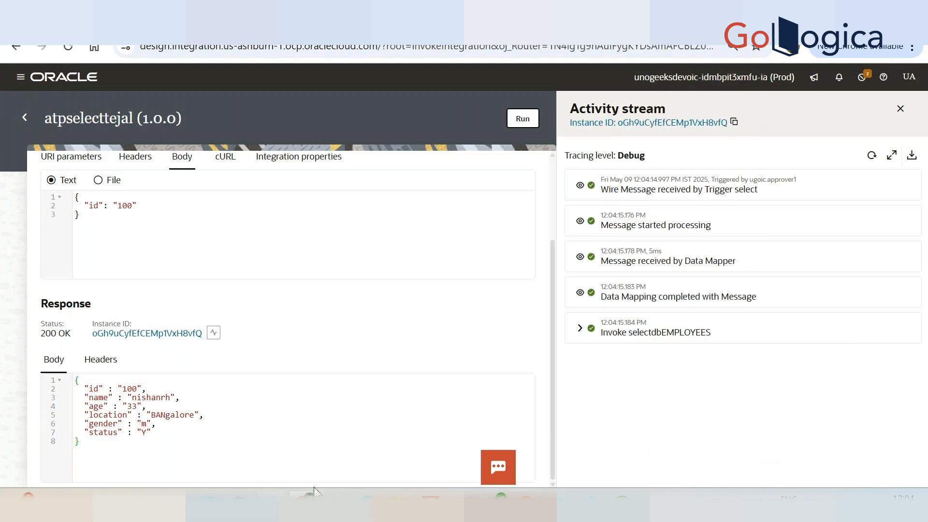
Switch to SQL Developer to check the records in the EMPLOYEE_TEJAL table, and return to the integration's run page.
click(334, 503)
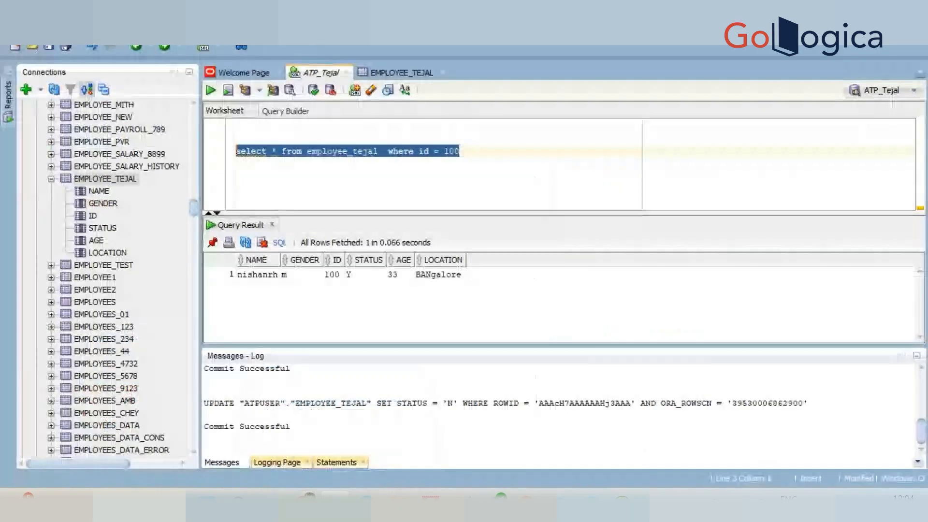
click(398, 74)
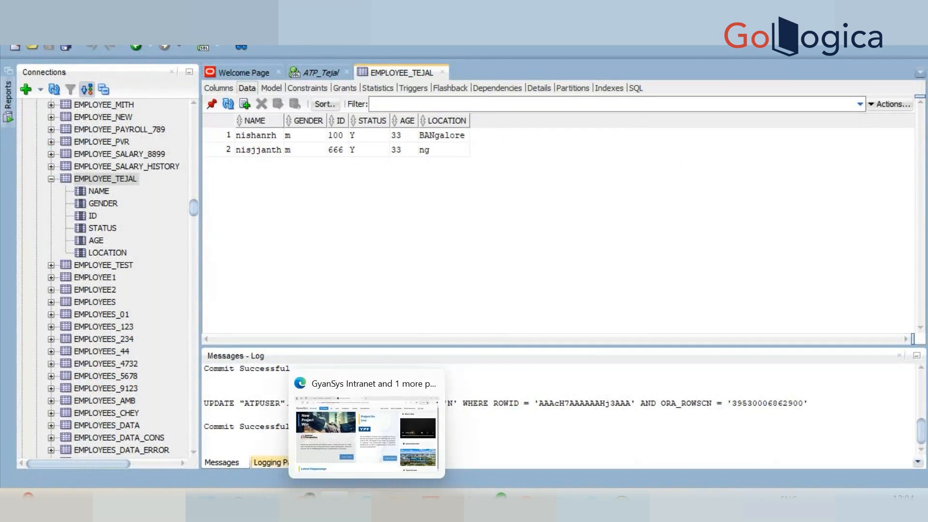
click(309, 503)
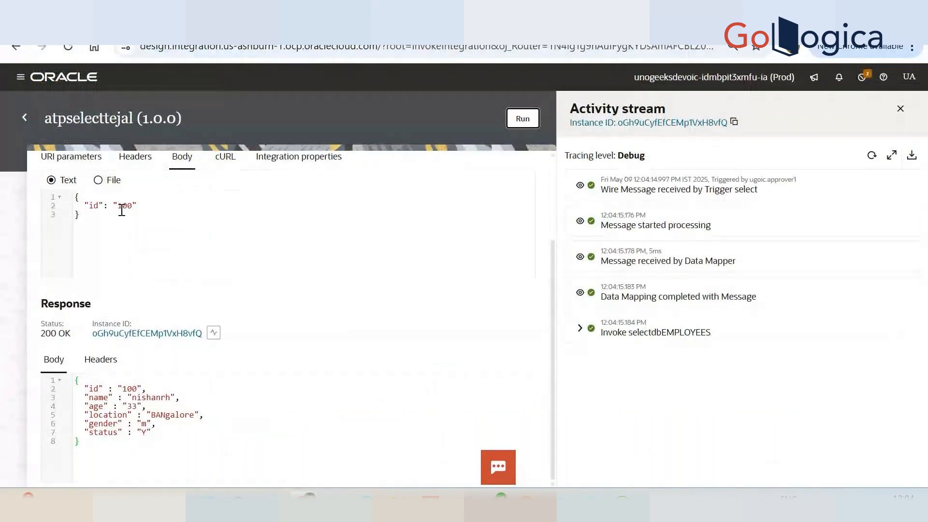
Change the id in the request body to 666 and run the integration again.
double_click(123, 210)
text(666)
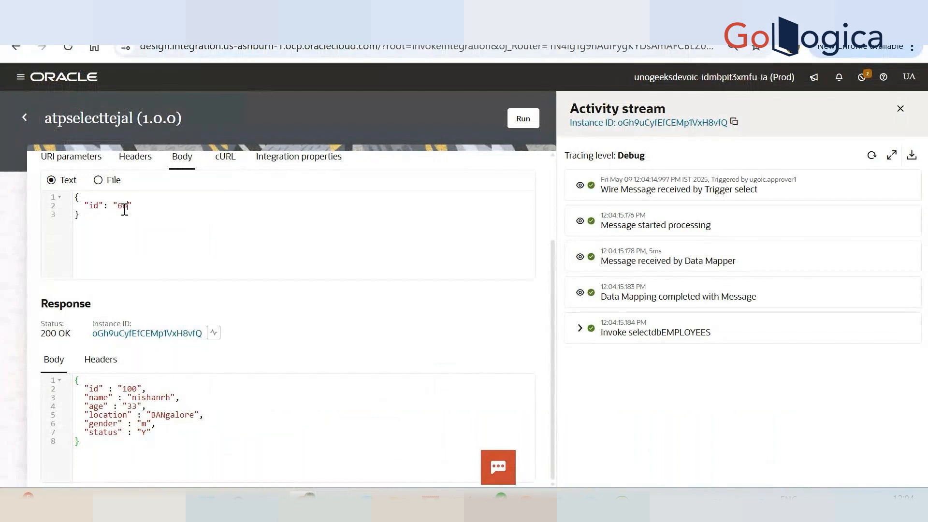
click(523, 118)
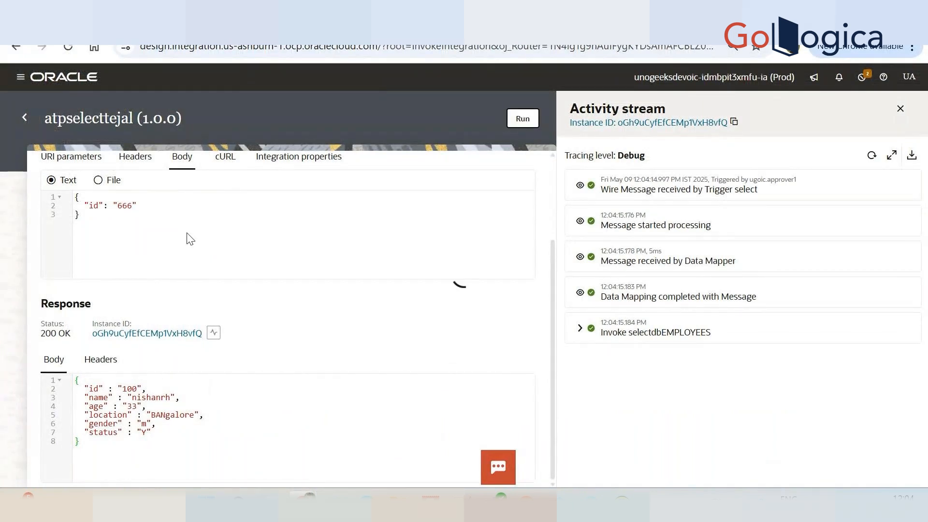